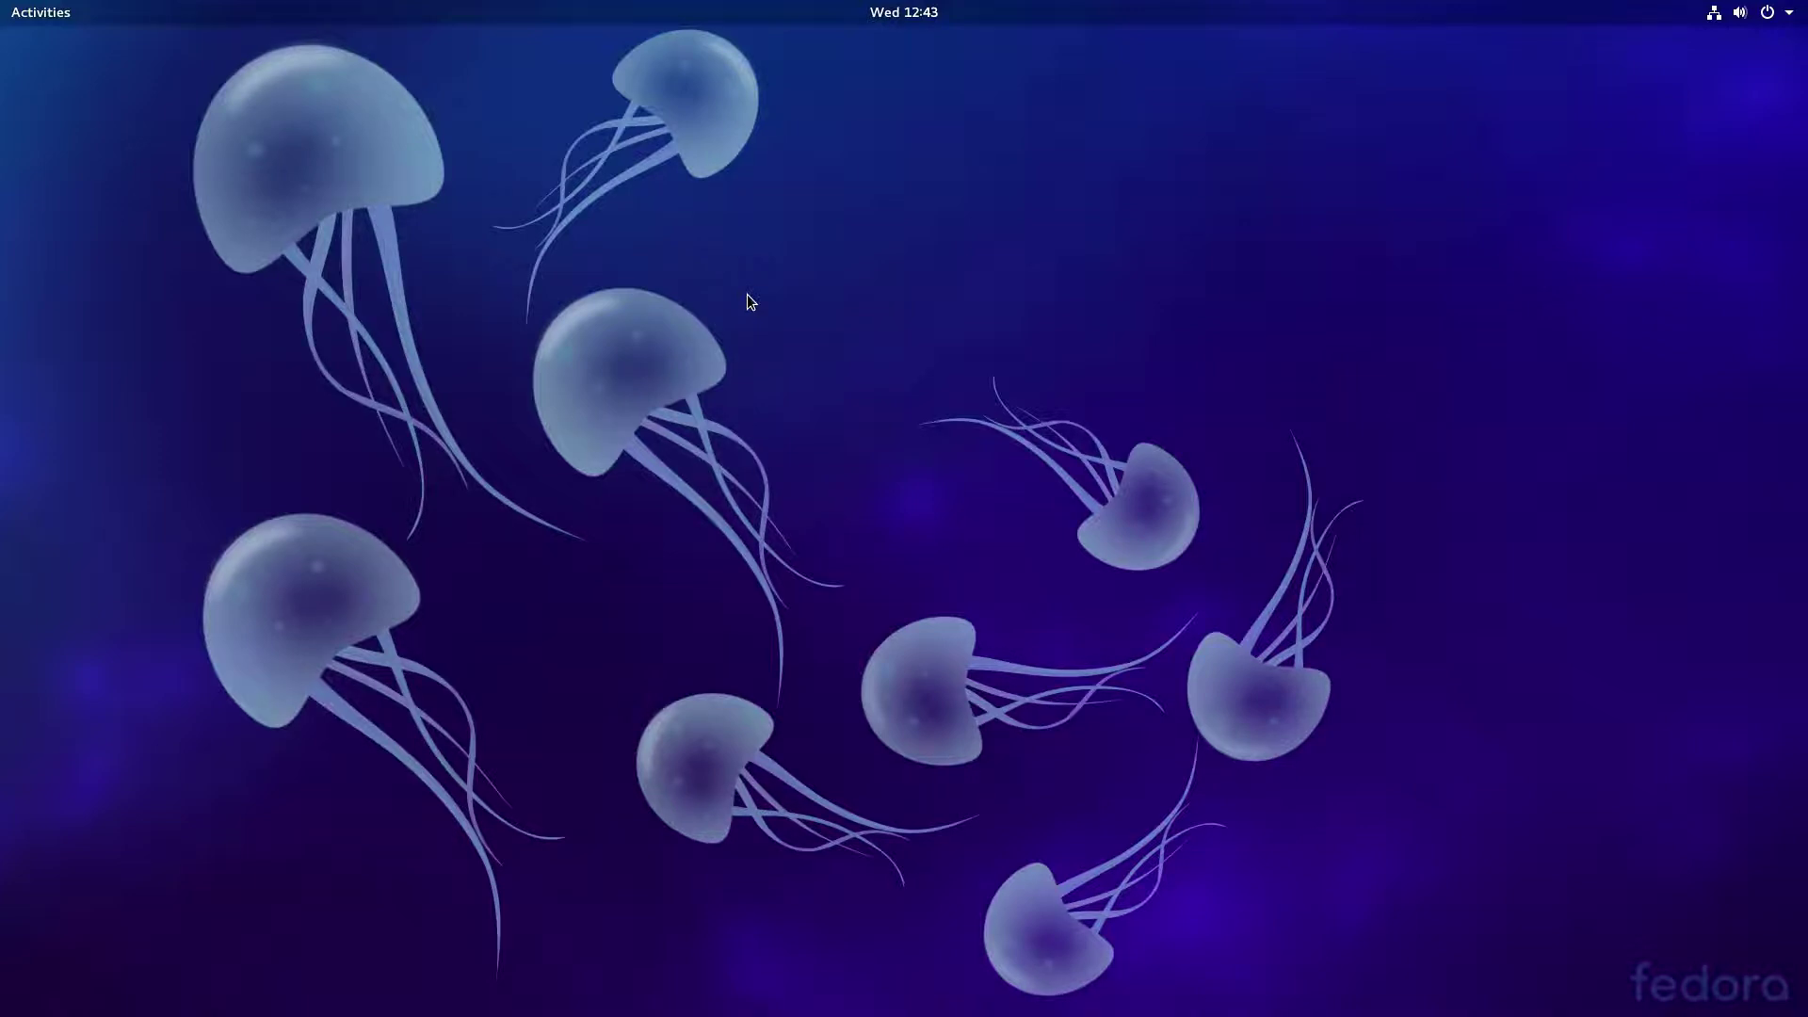
Open the system settings from the desktop and view the About page under Details.
right_click(750, 302)
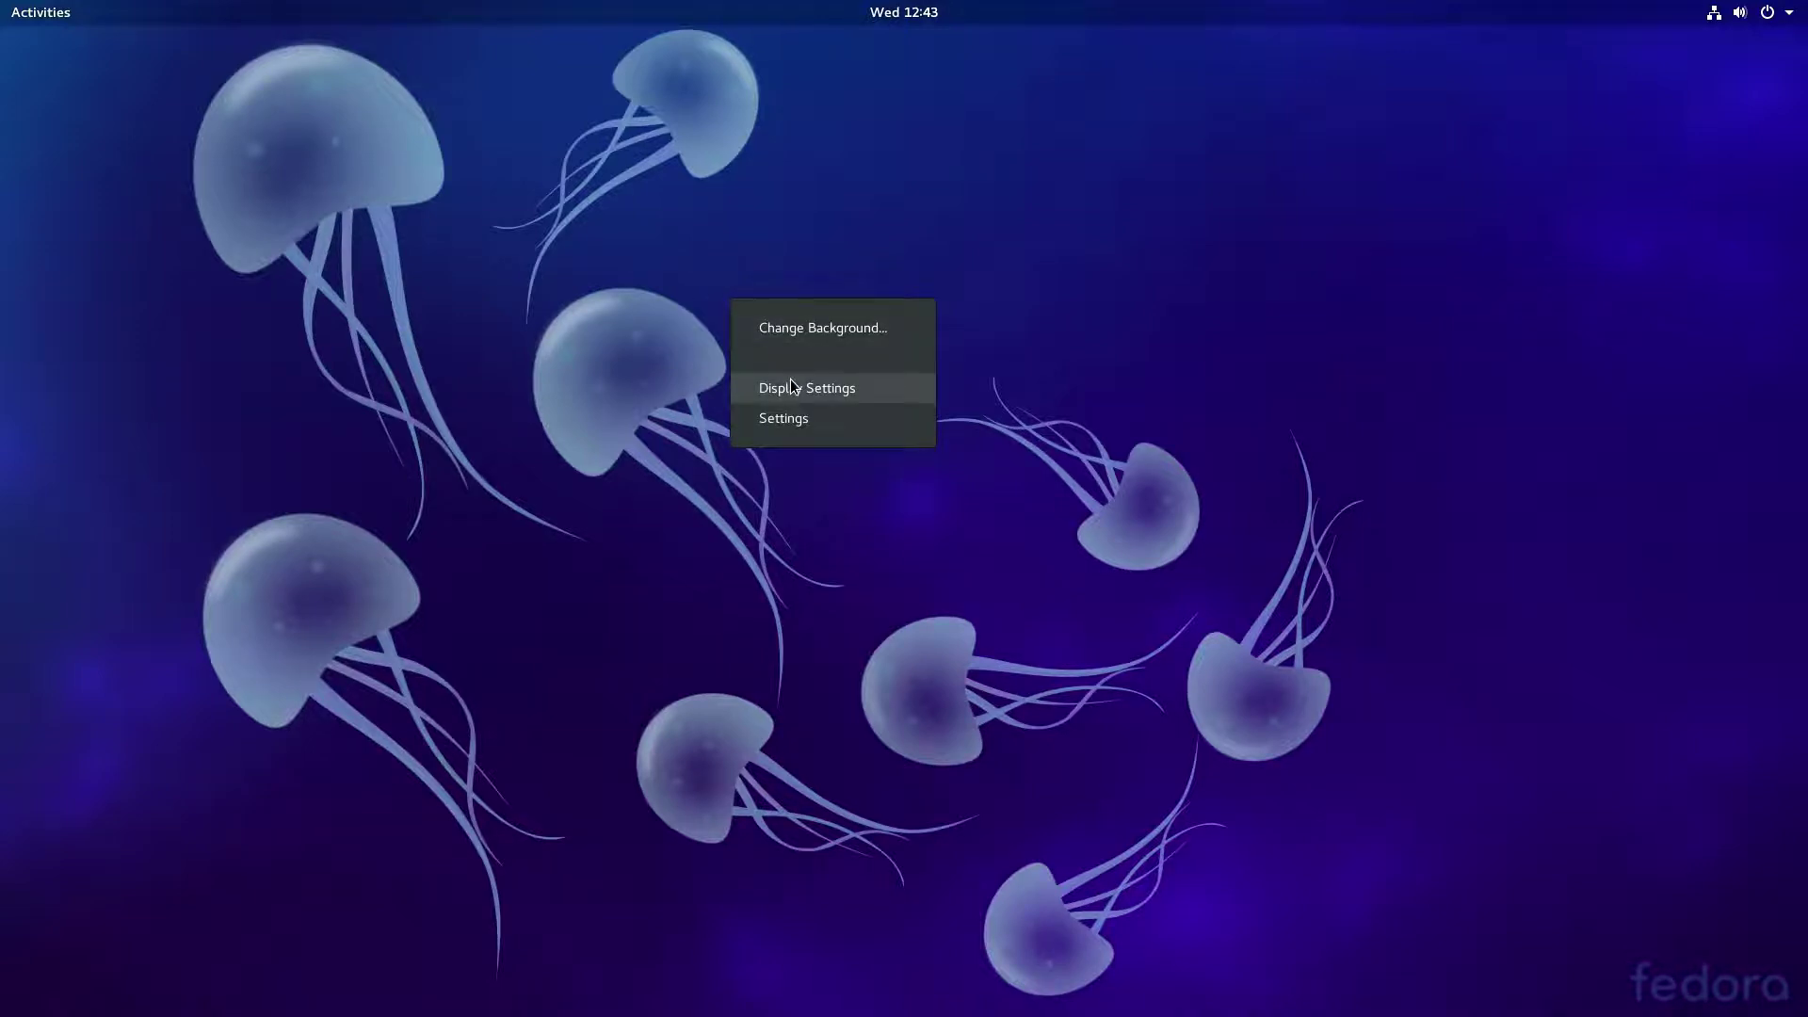
click(789, 426)
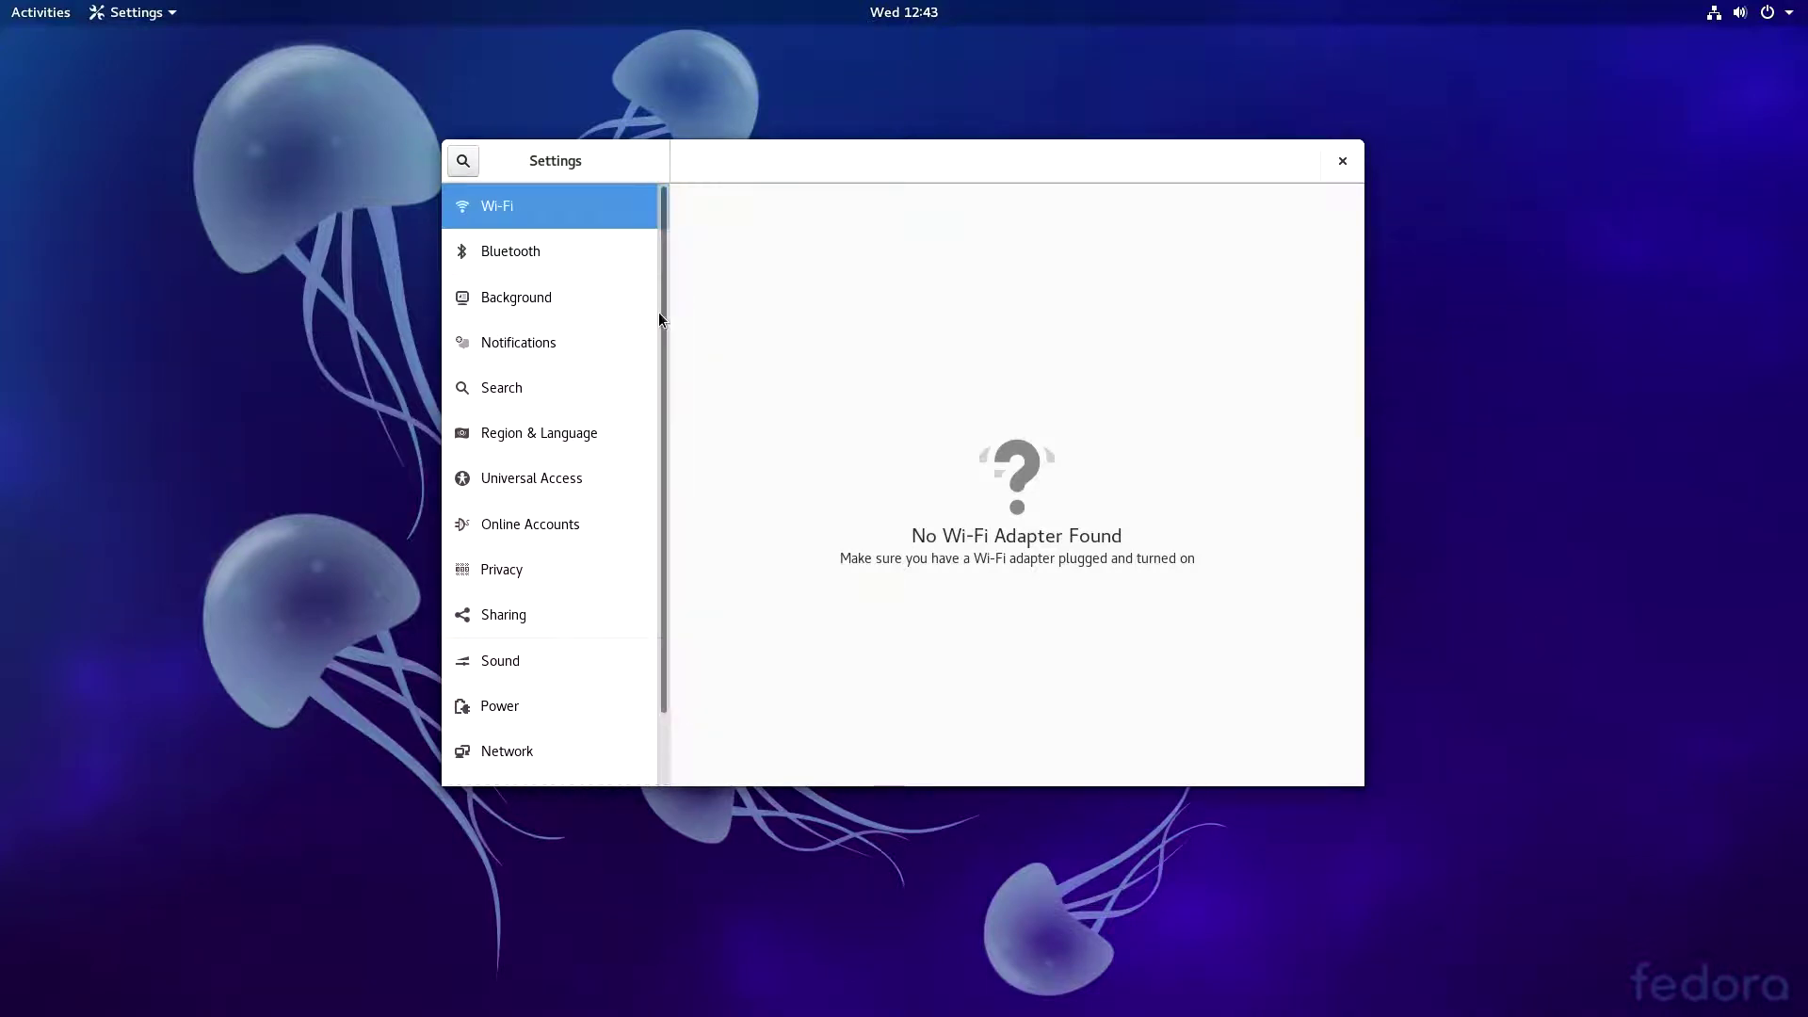
scroll(650, 463, down, 2)
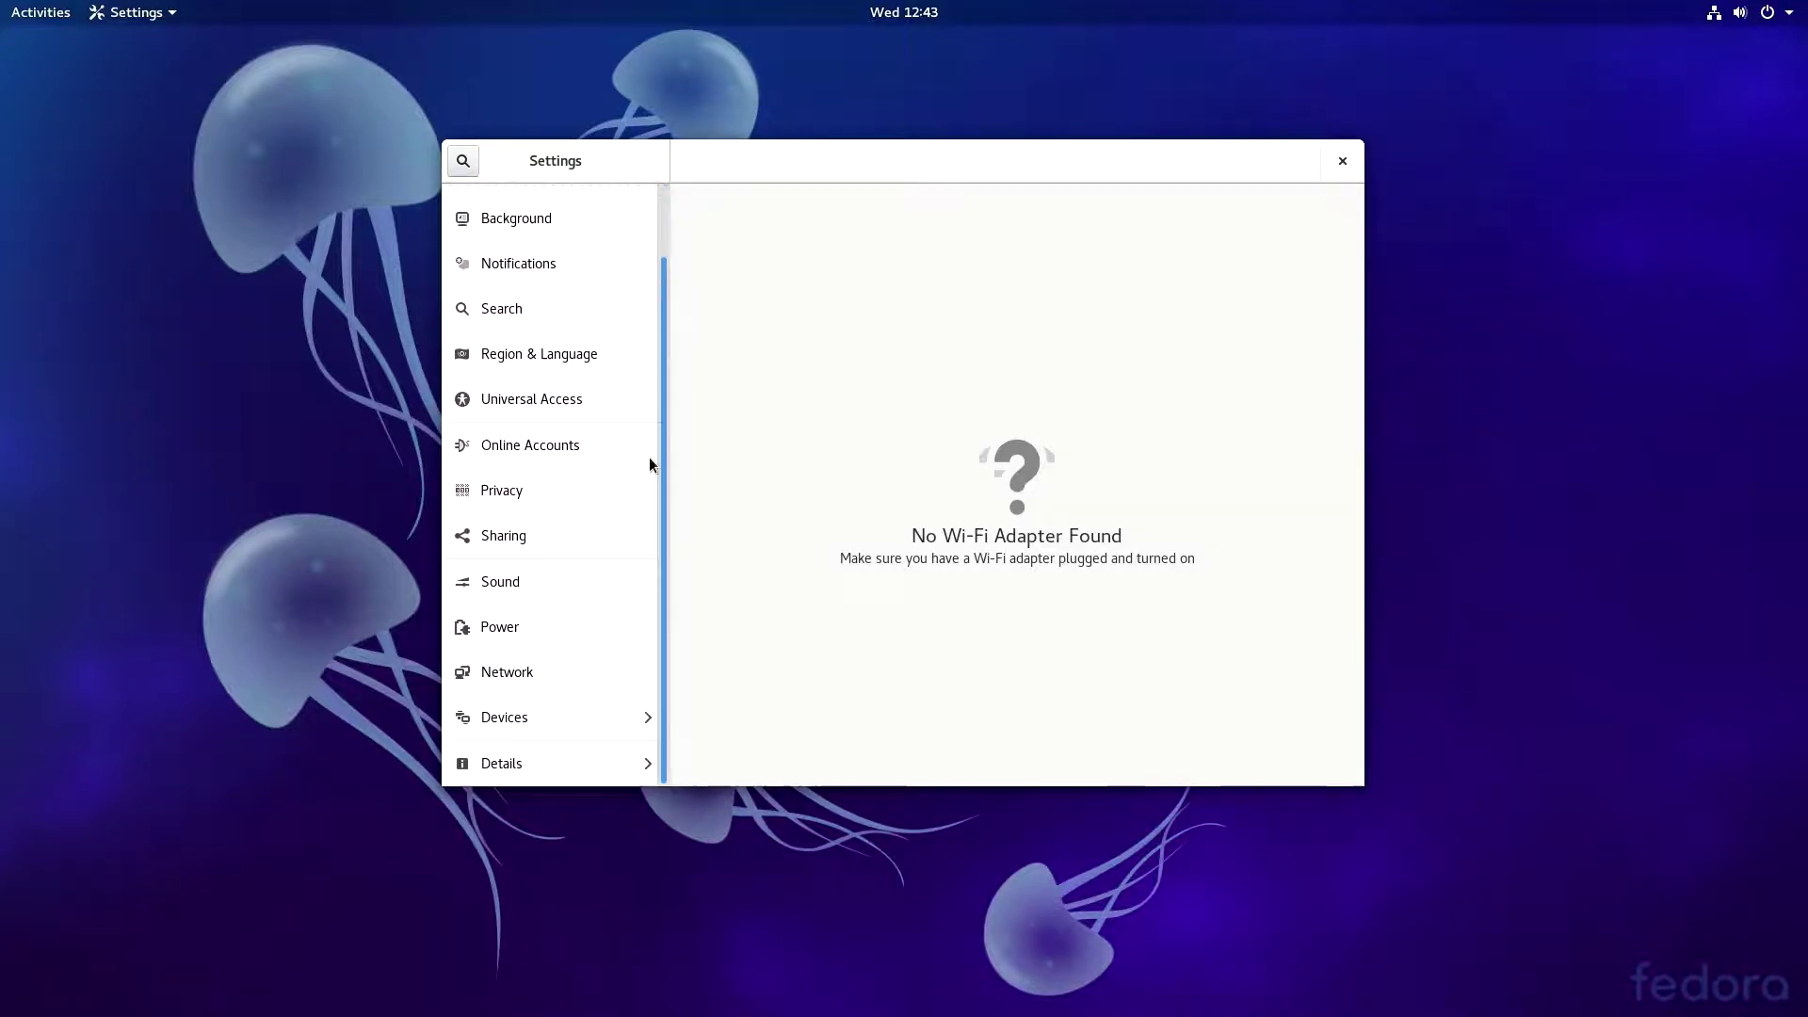
click(584, 765)
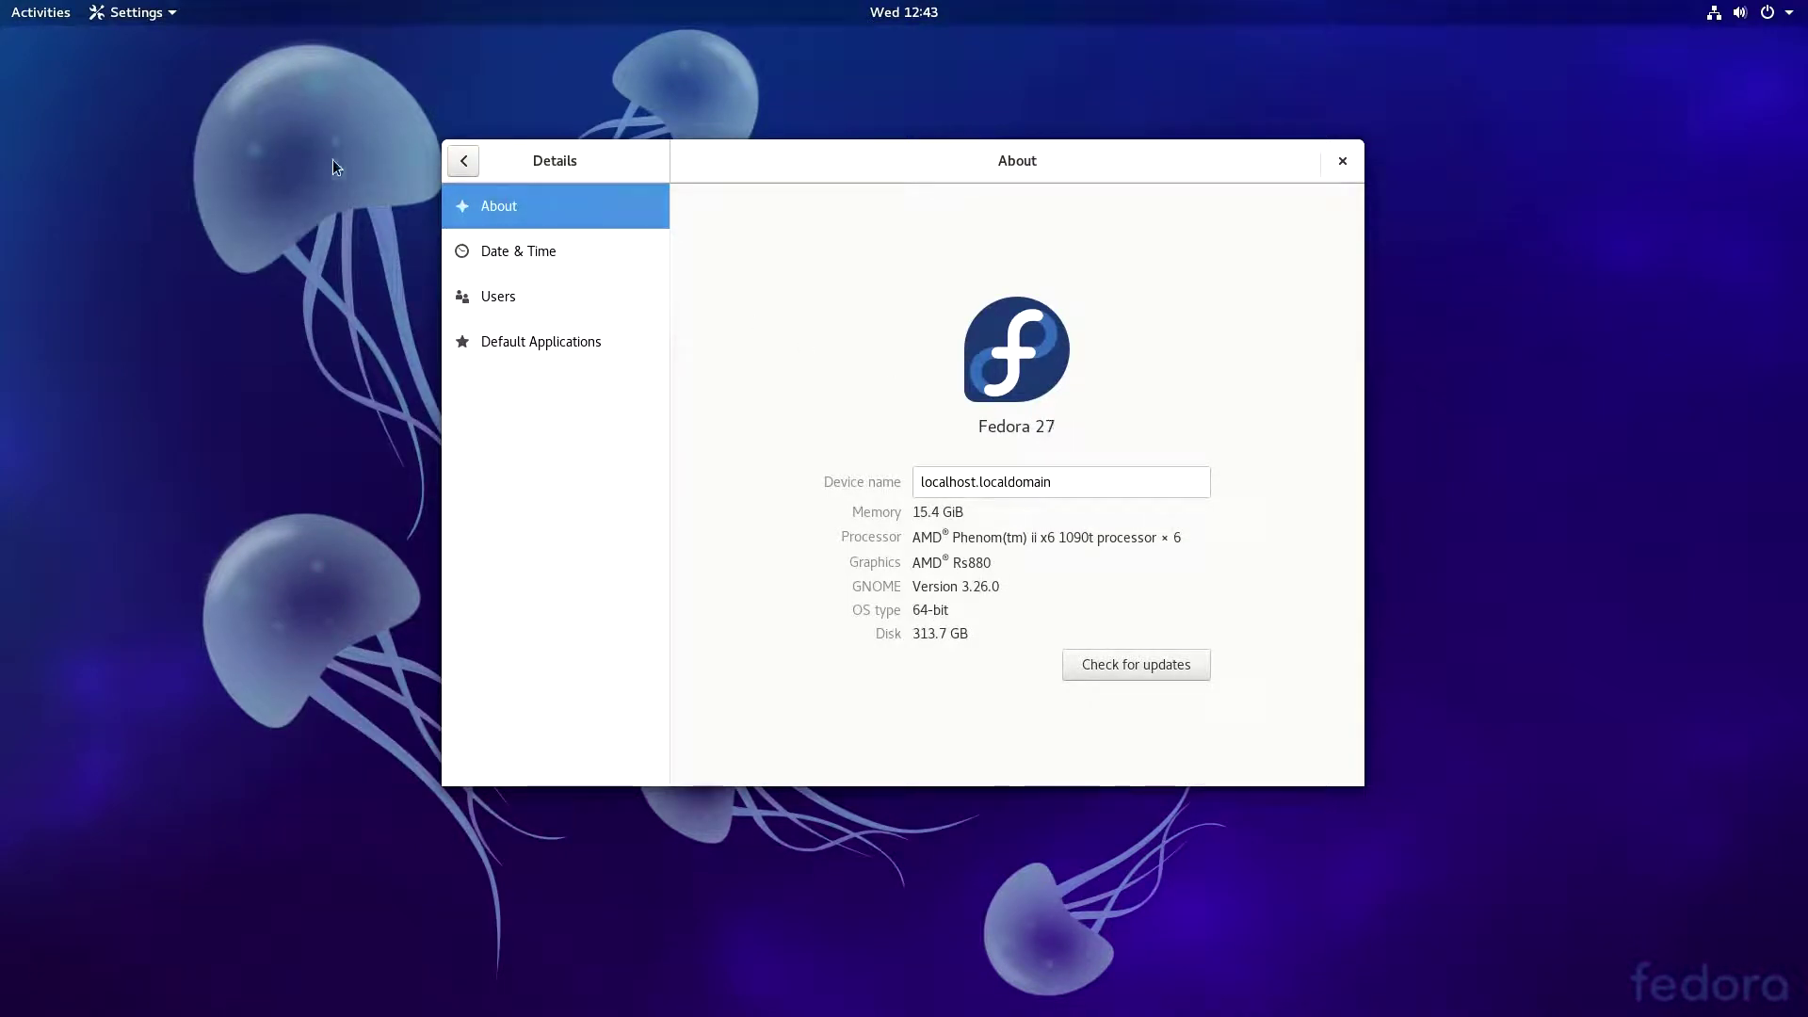
Search the installed applications for "term" and launch Terminal.
click(45, 12)
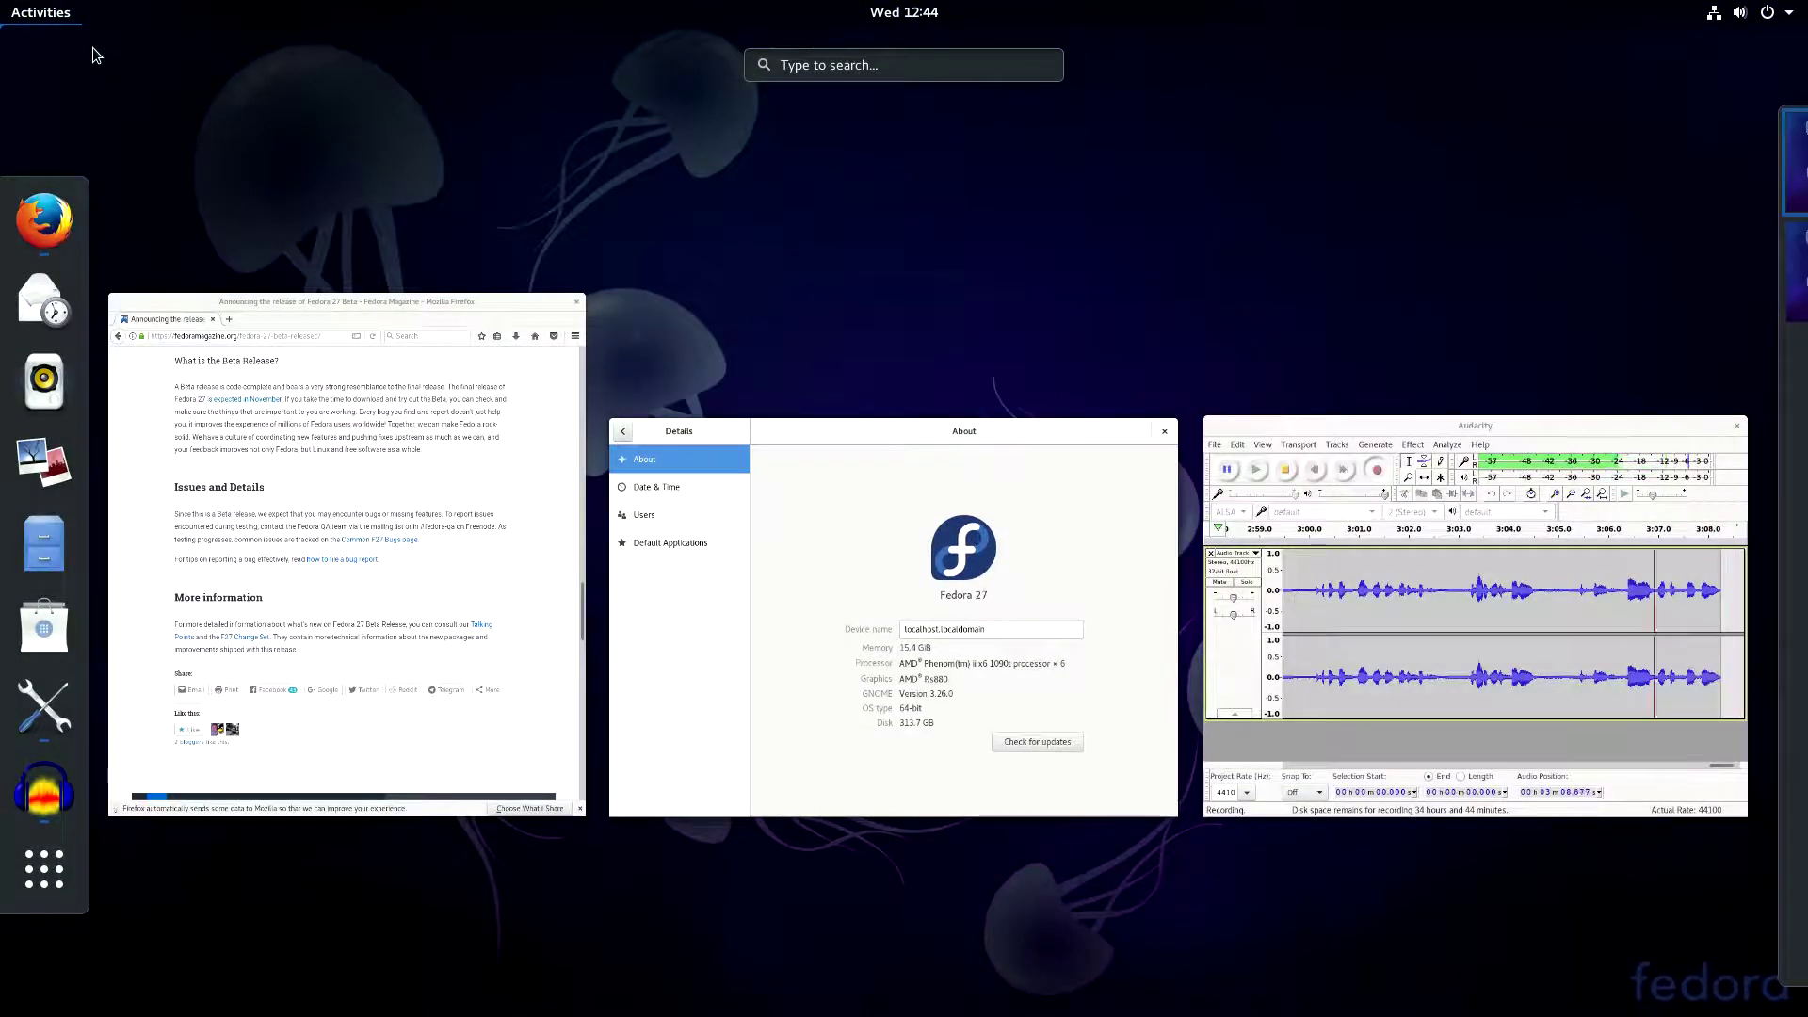
text(ke)
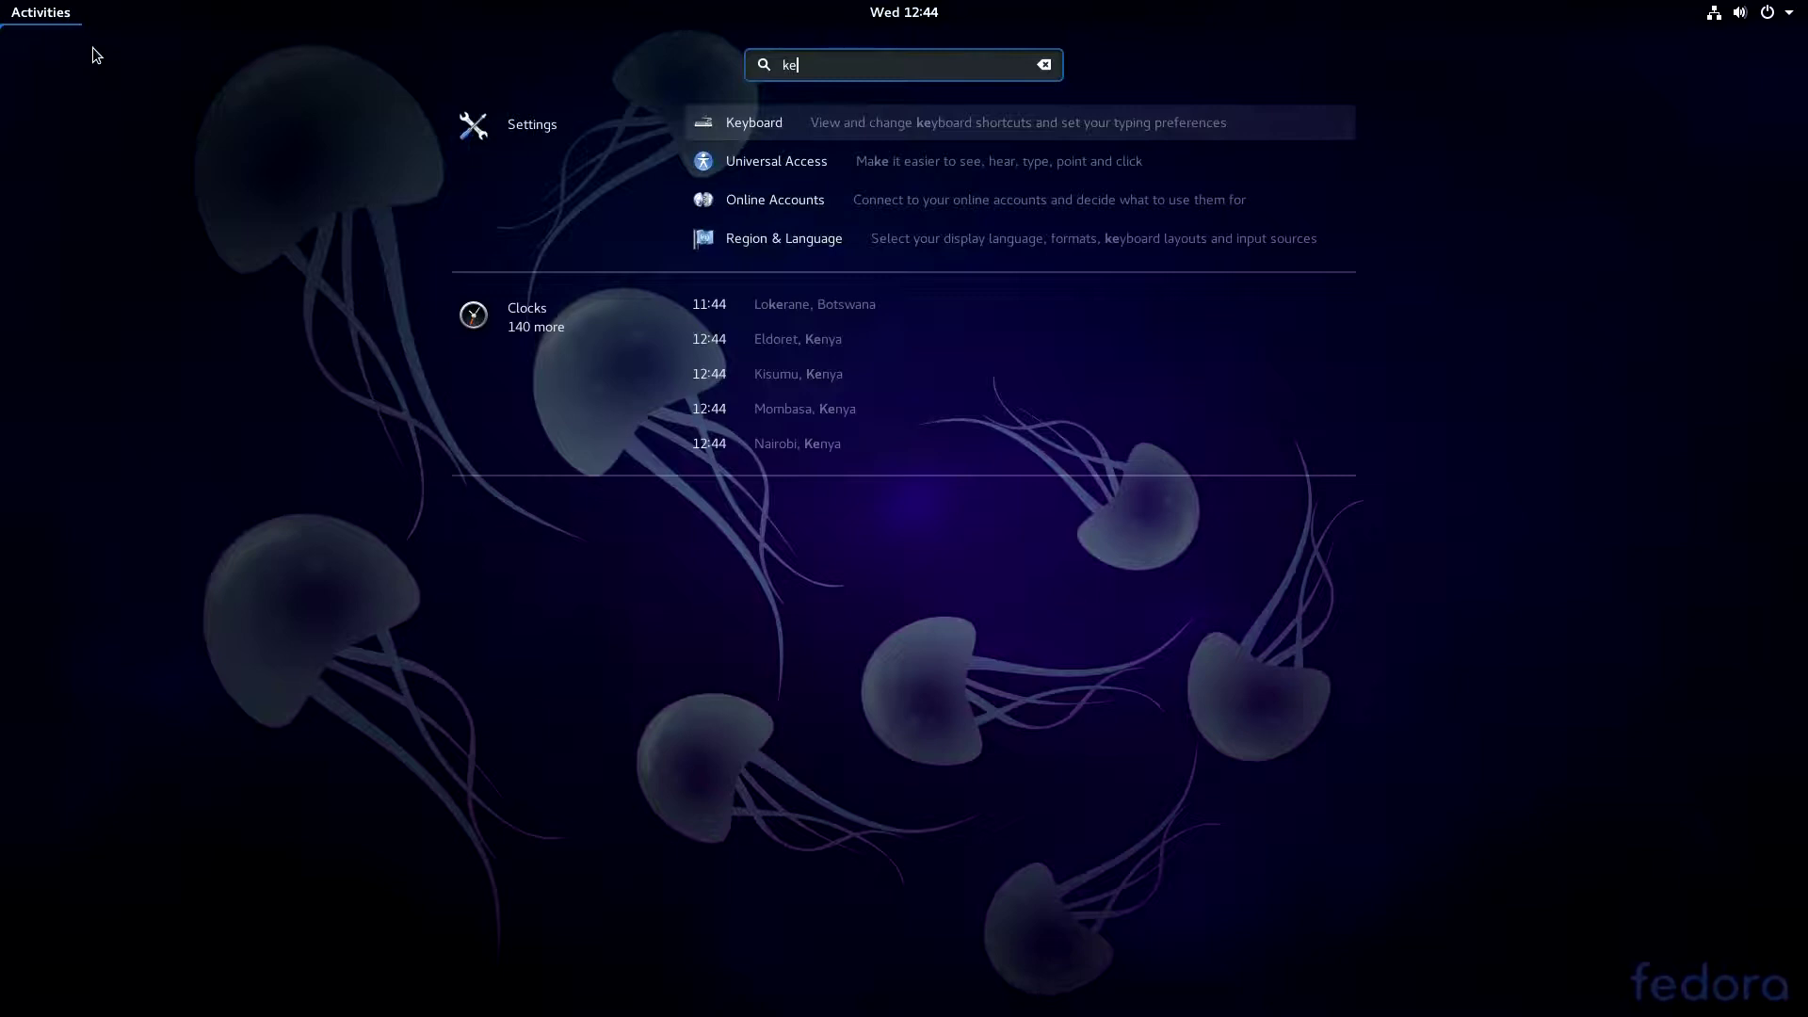
text(n)
key(BackSpace)
key(BackSpace)
key(BackSpace)
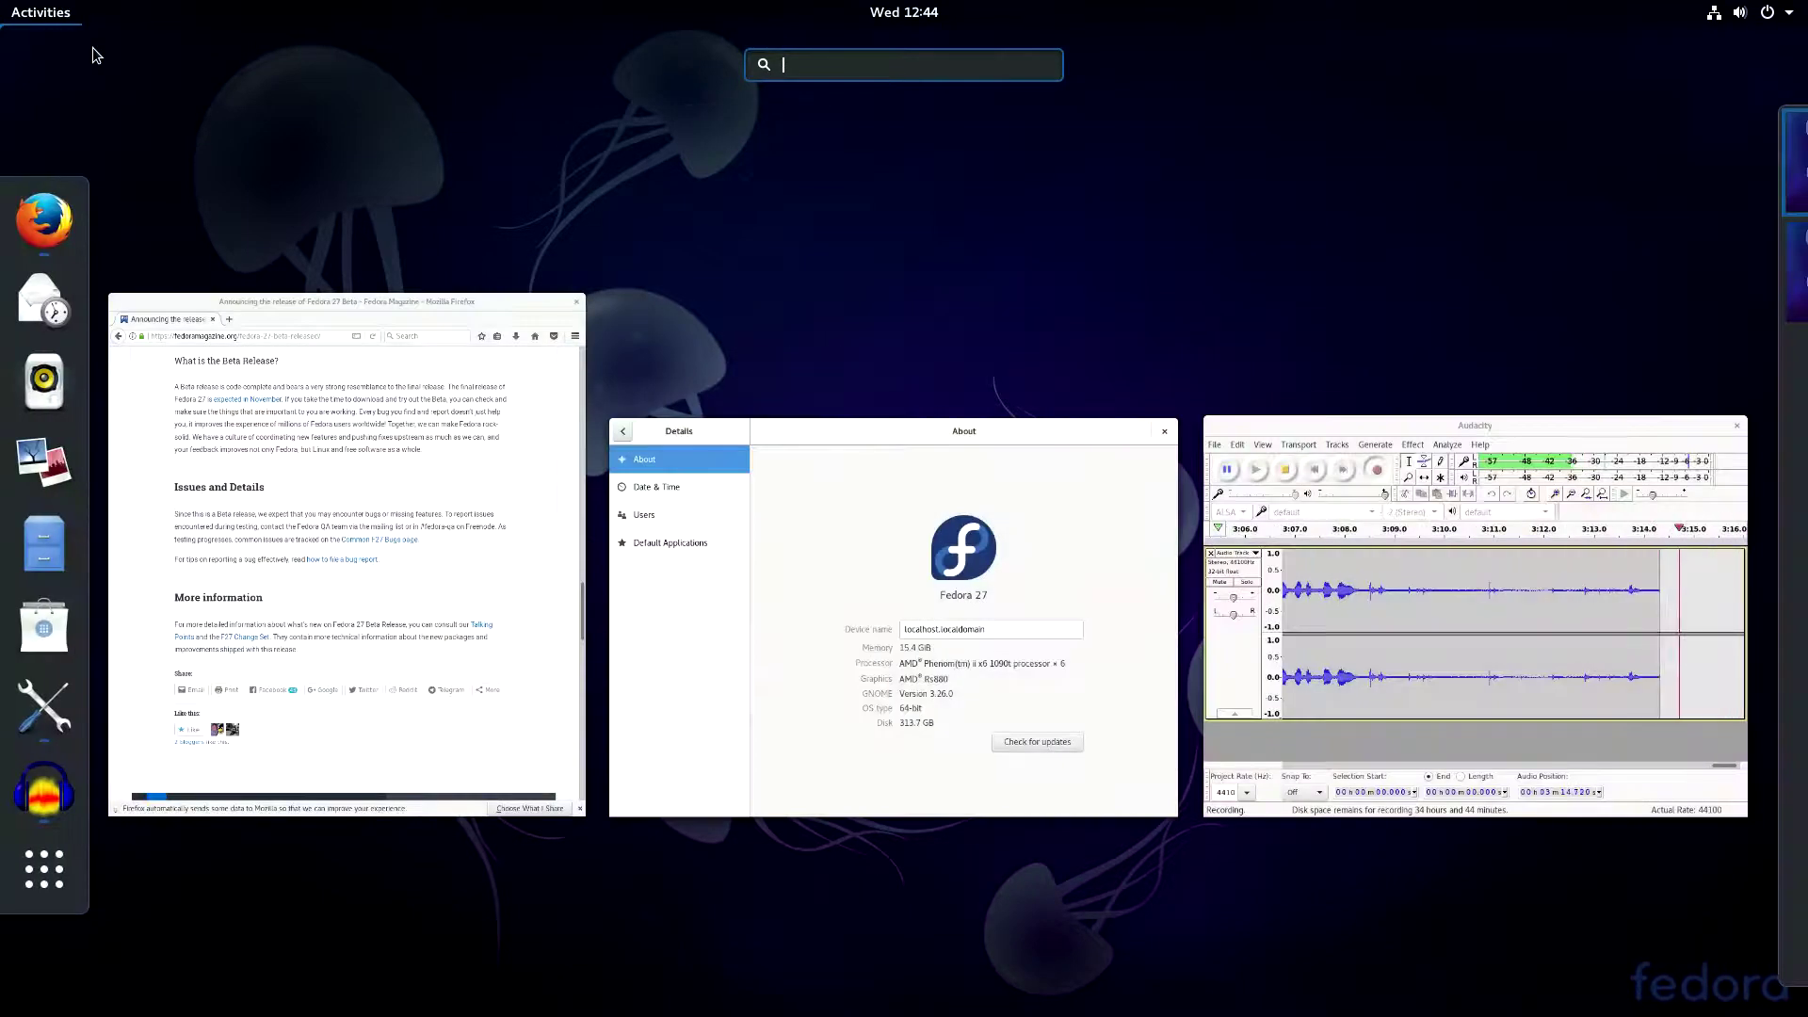
text(term)
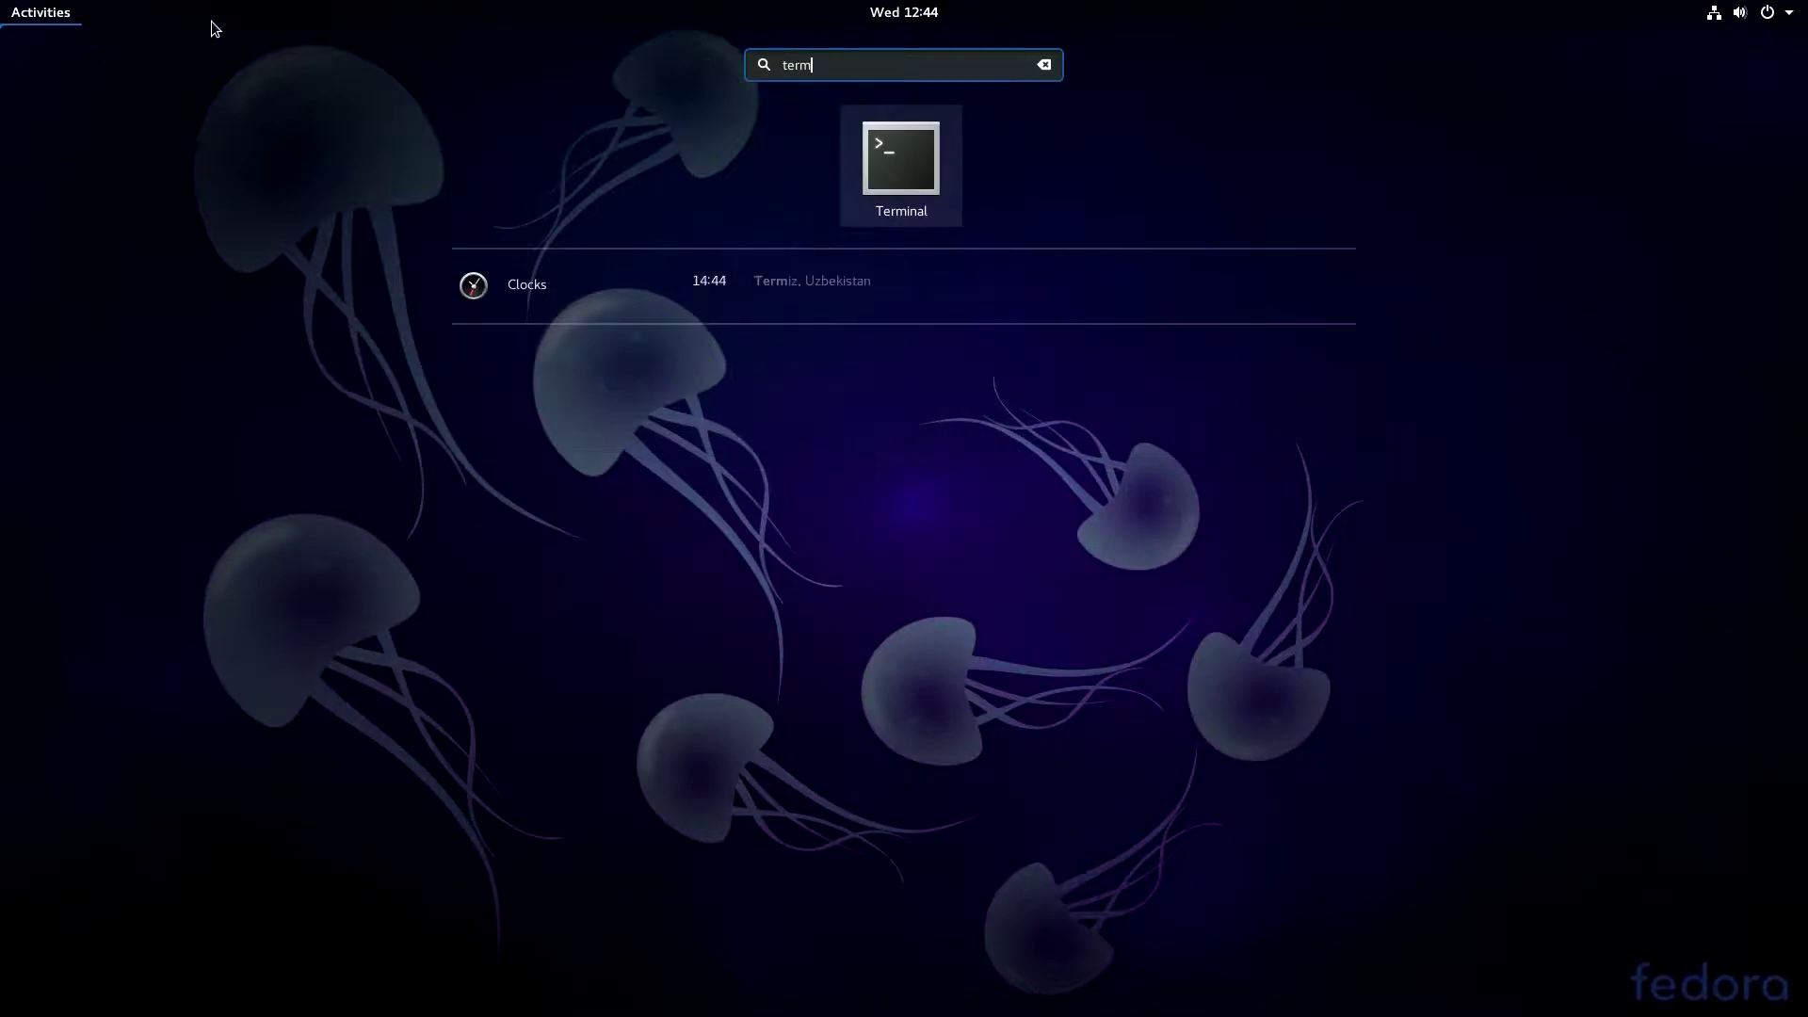
click(891, 143)
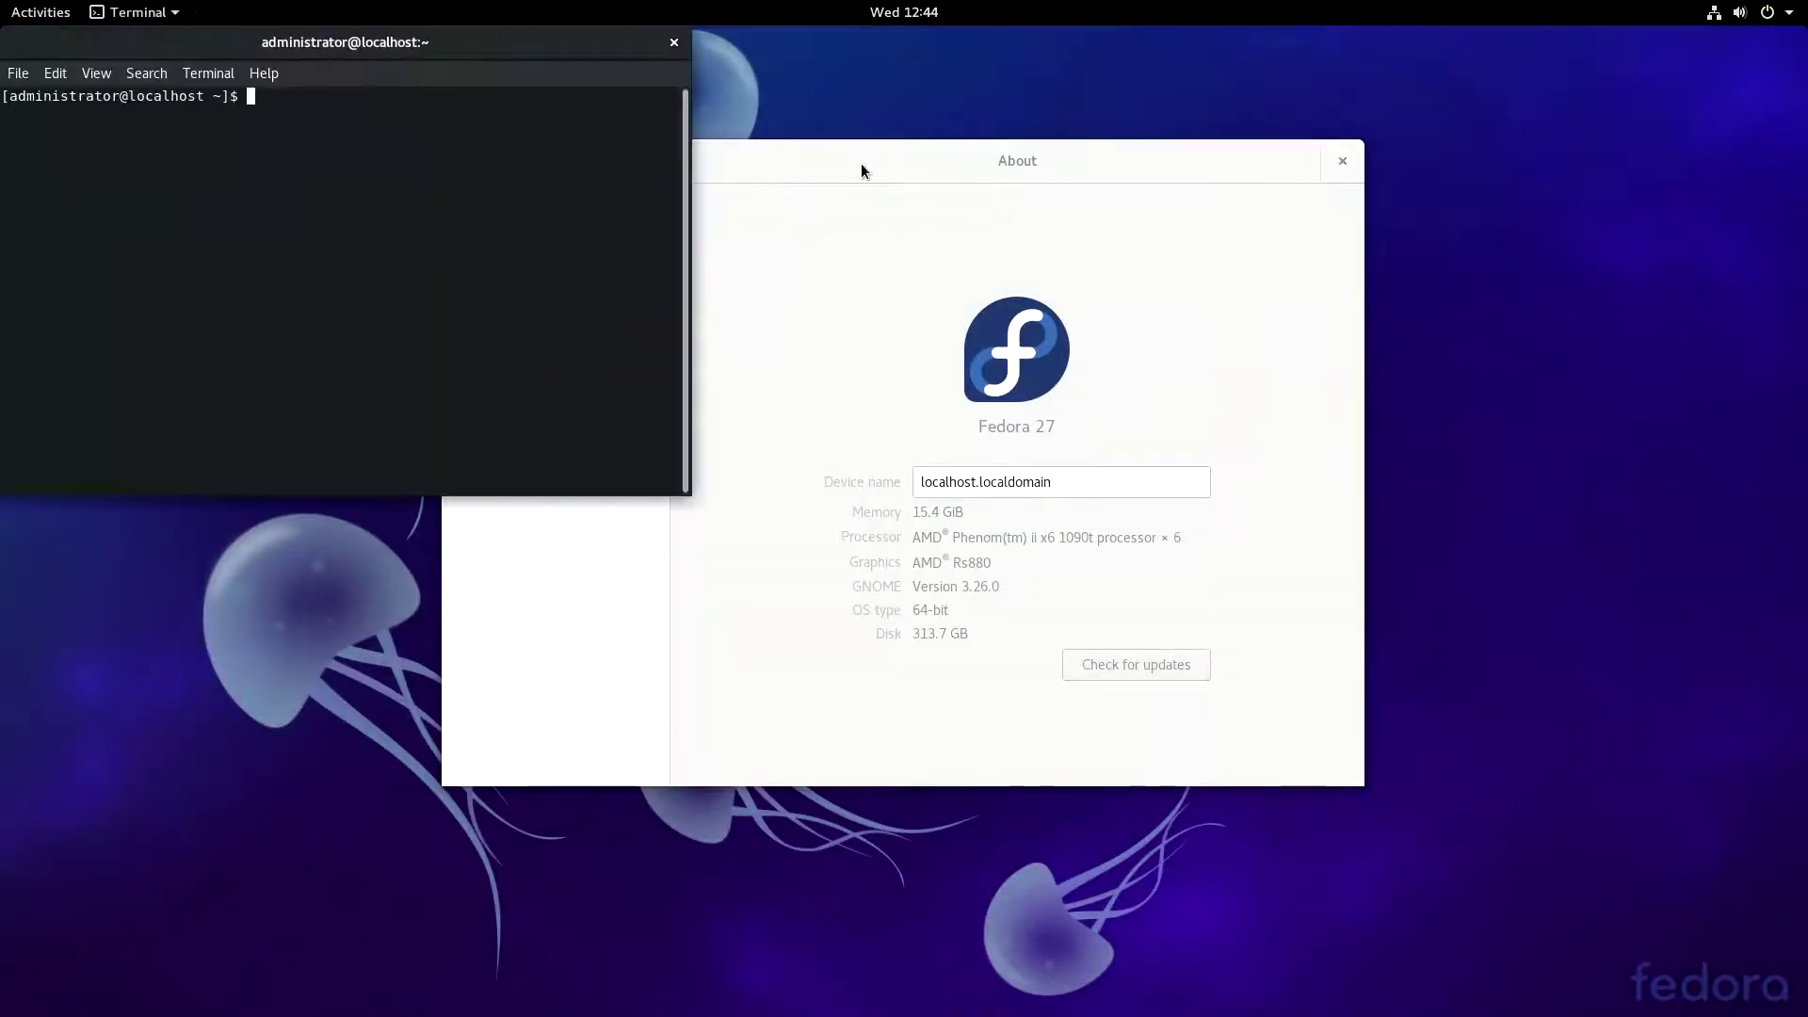
Check the kernel release with uname -r and close the terminal.
text(uname-r)
key(Return)
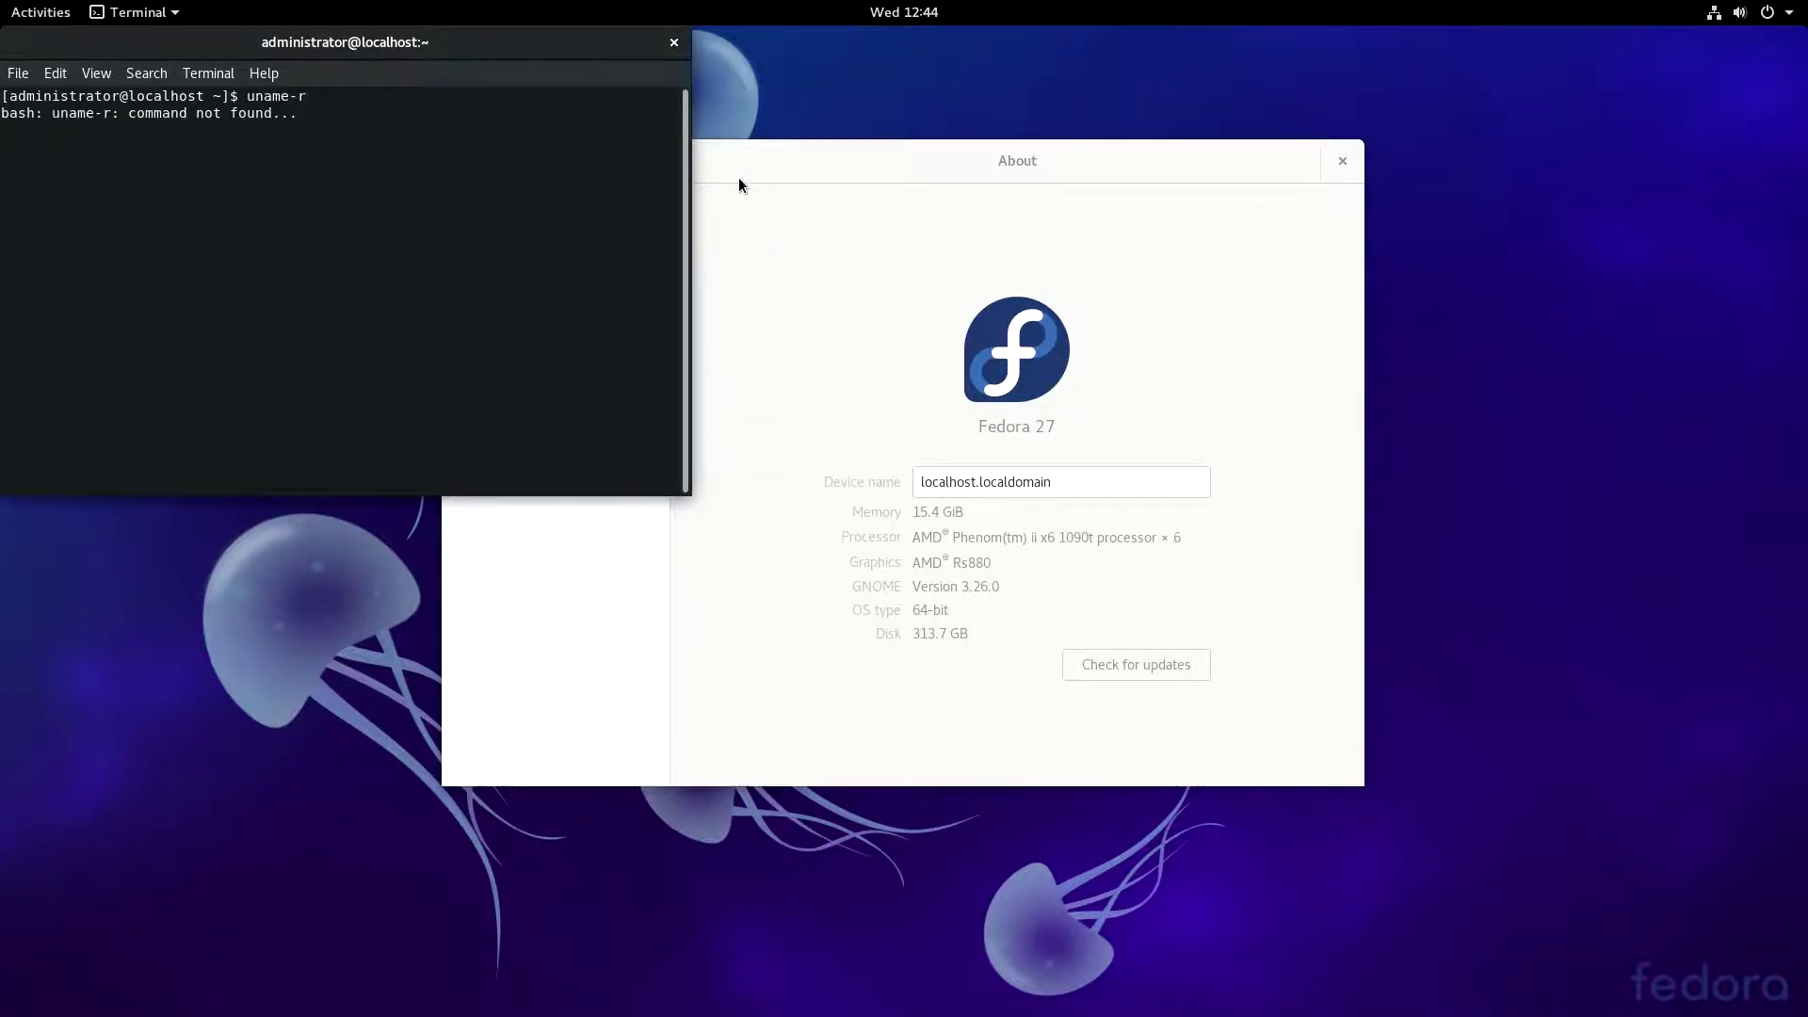
key(Up)
key(Up)
key(ctrl+c)
text(uname -r)
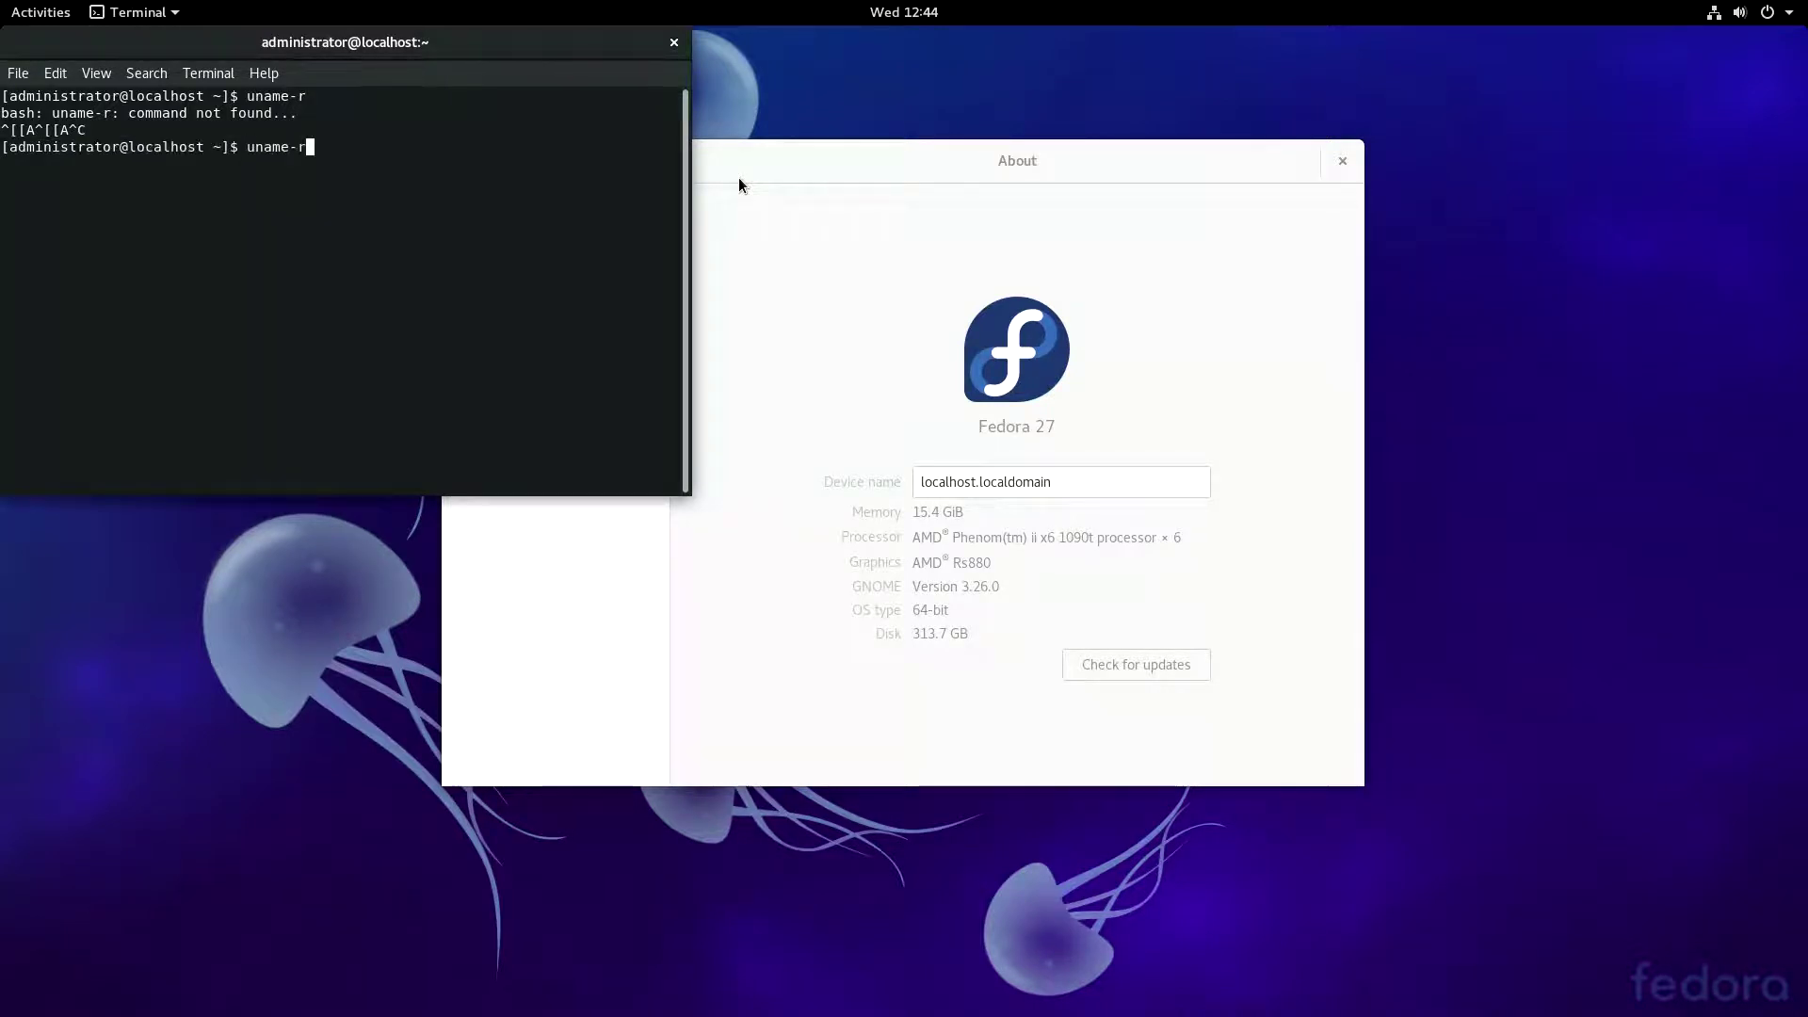
key(Return)
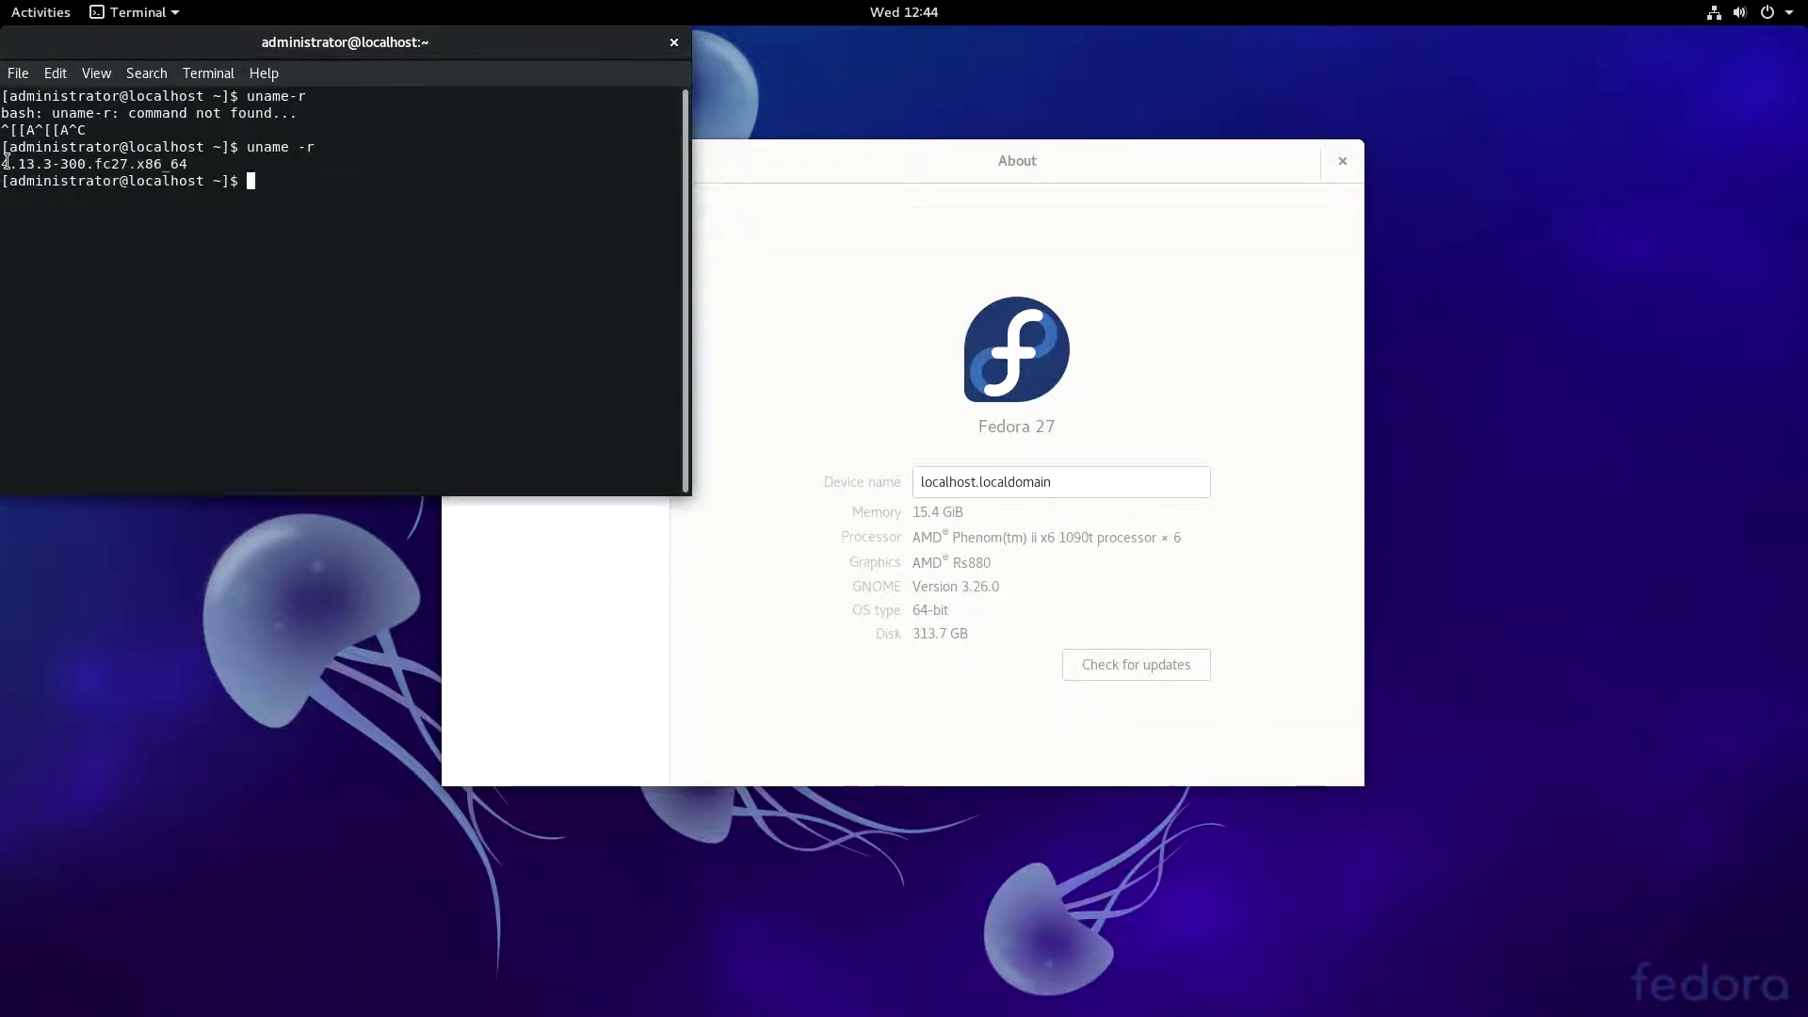
drag(601, 73, 674, 86)
click(747, 56)
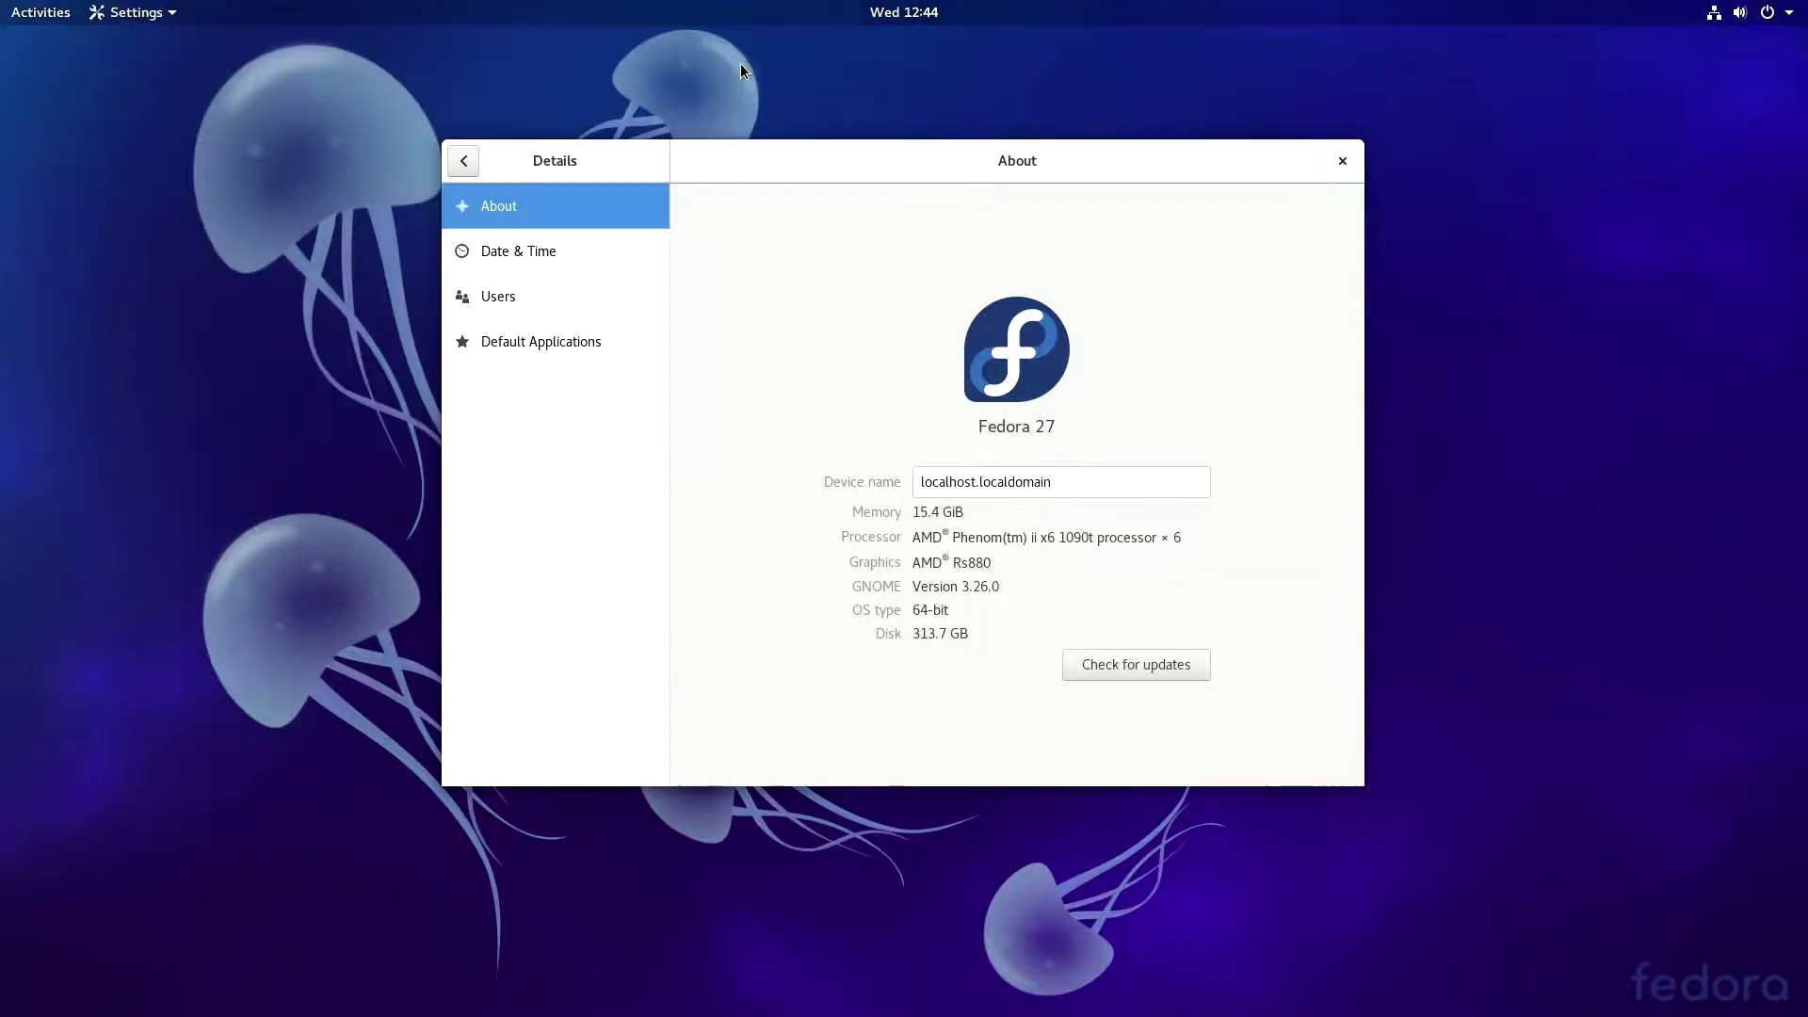
Browse the available desktop background wallpapers in the settings without choosing one, and close the settings.
click(460, 162)
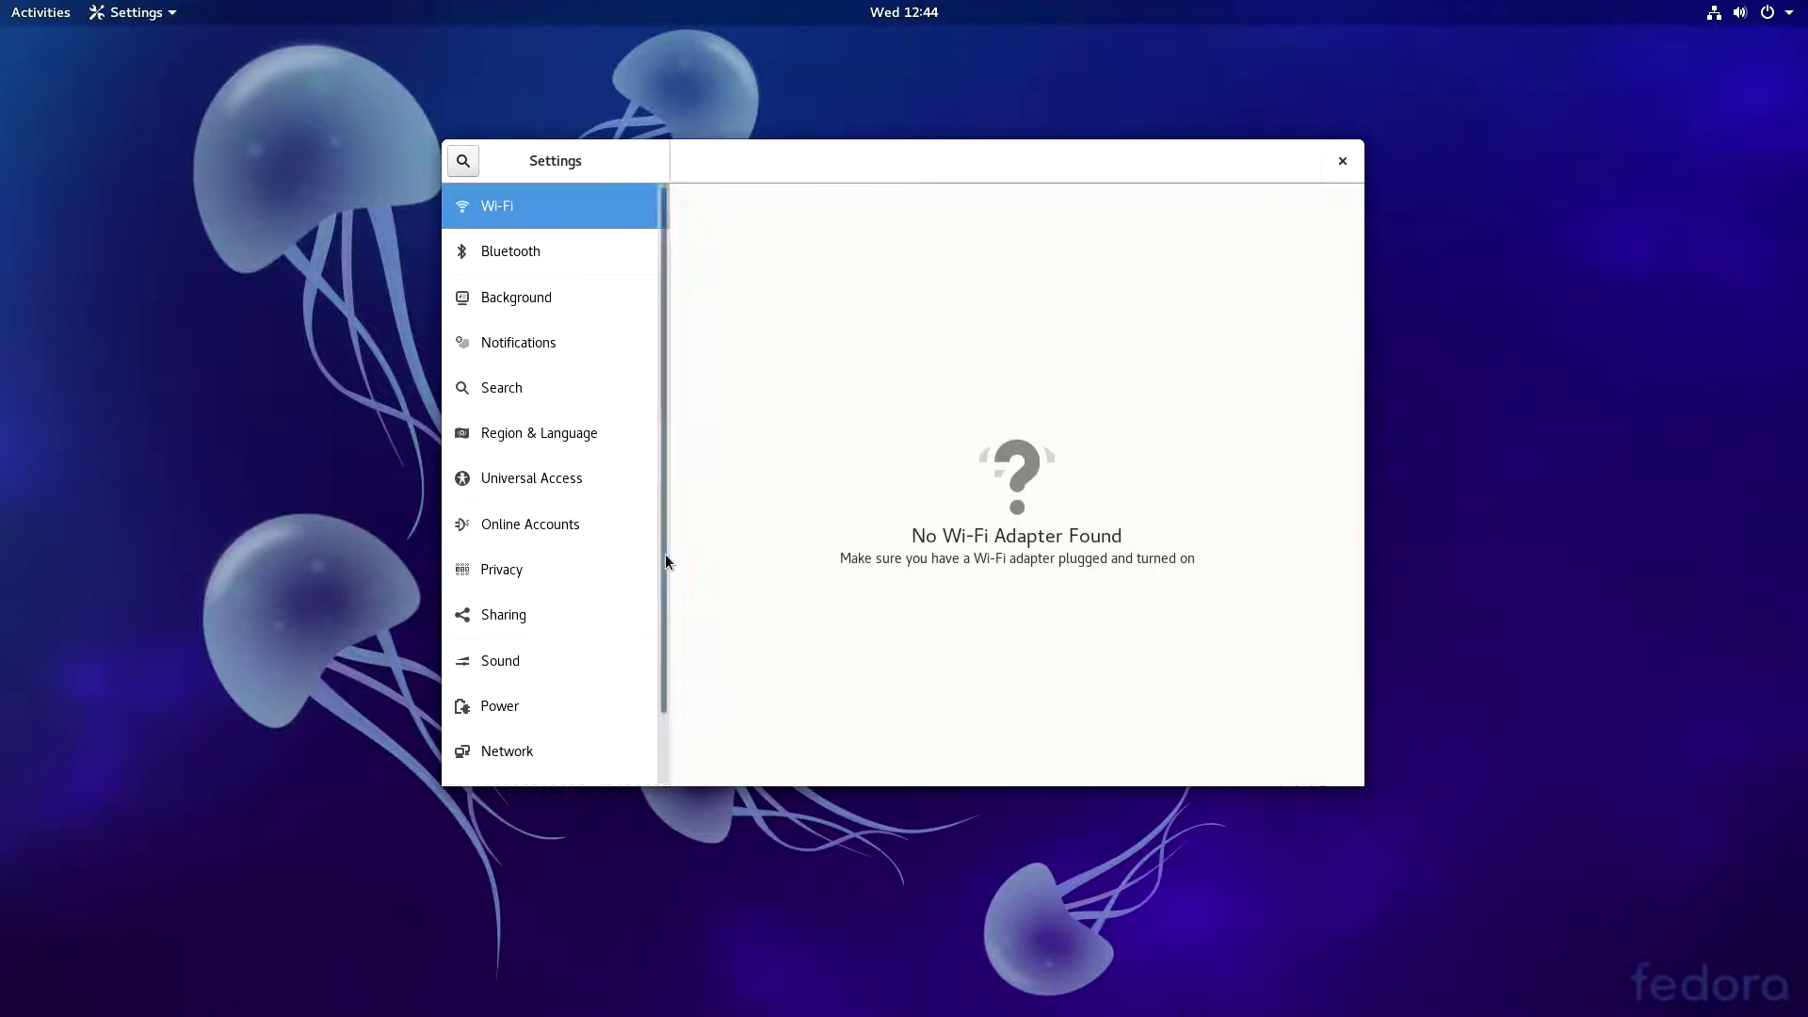
drag(665, 554, 665, 671)
scroll(663, 613, up, 2)
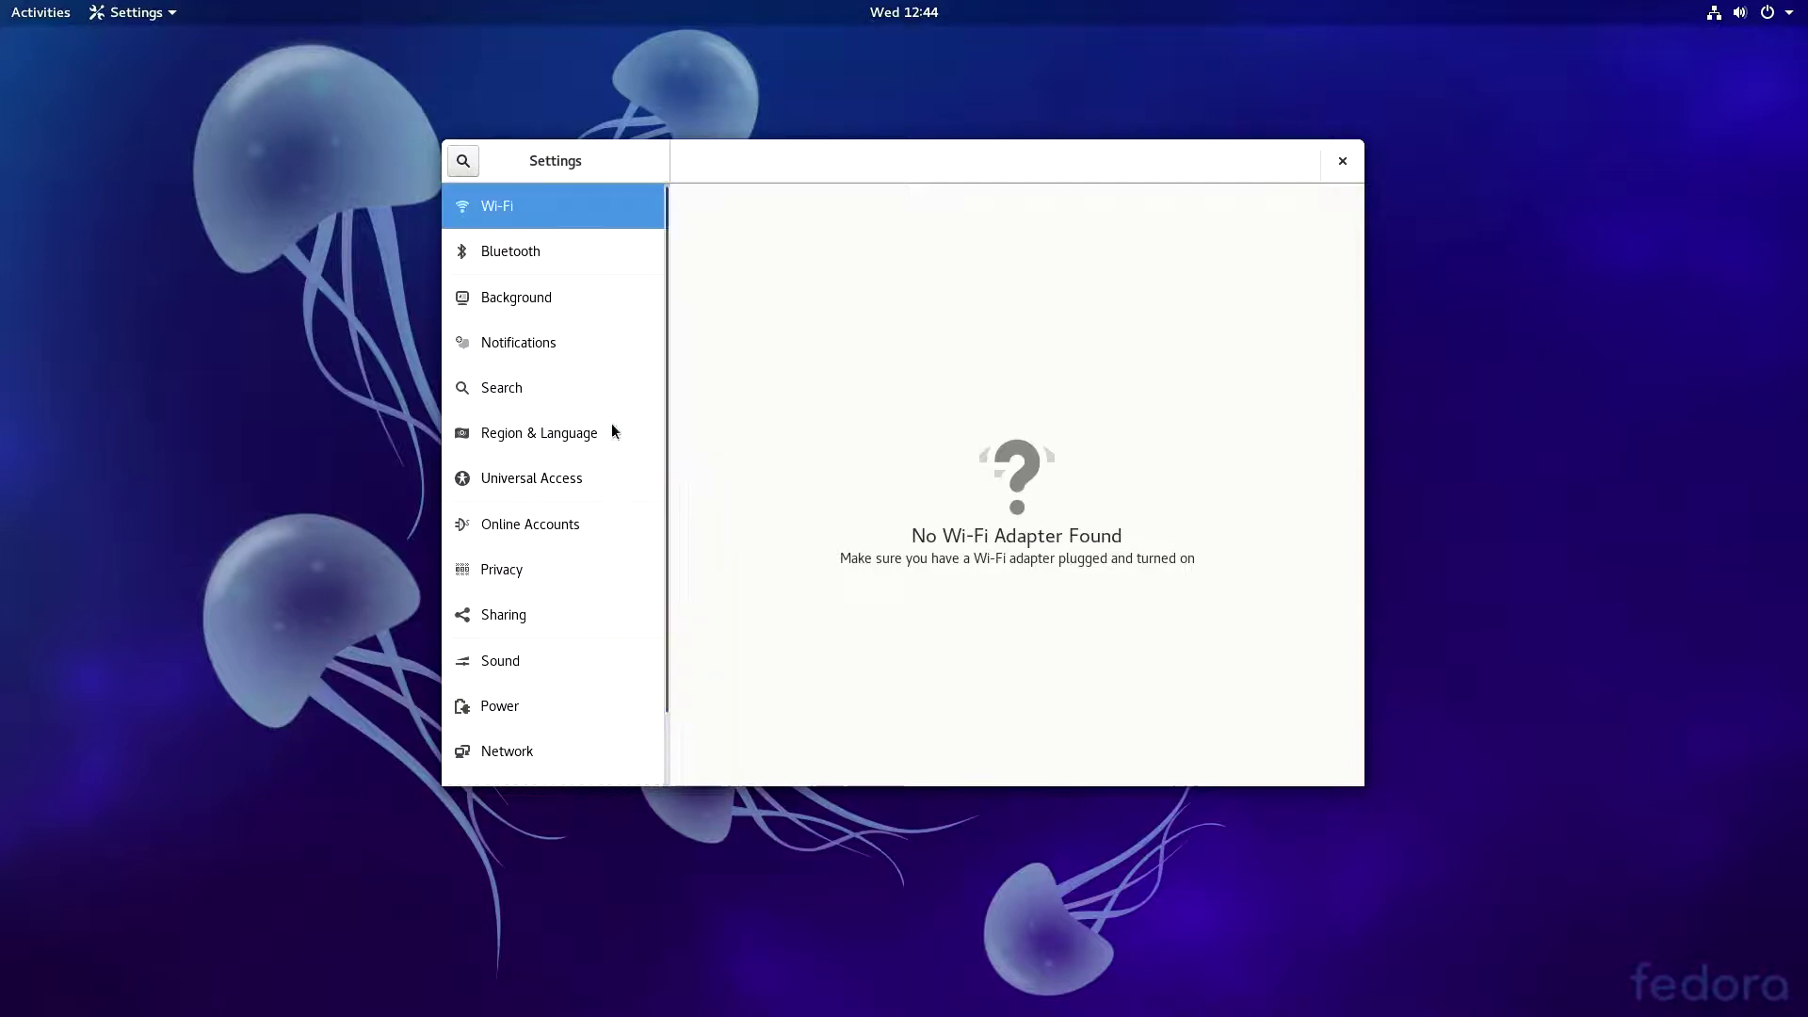
click(505, 304)
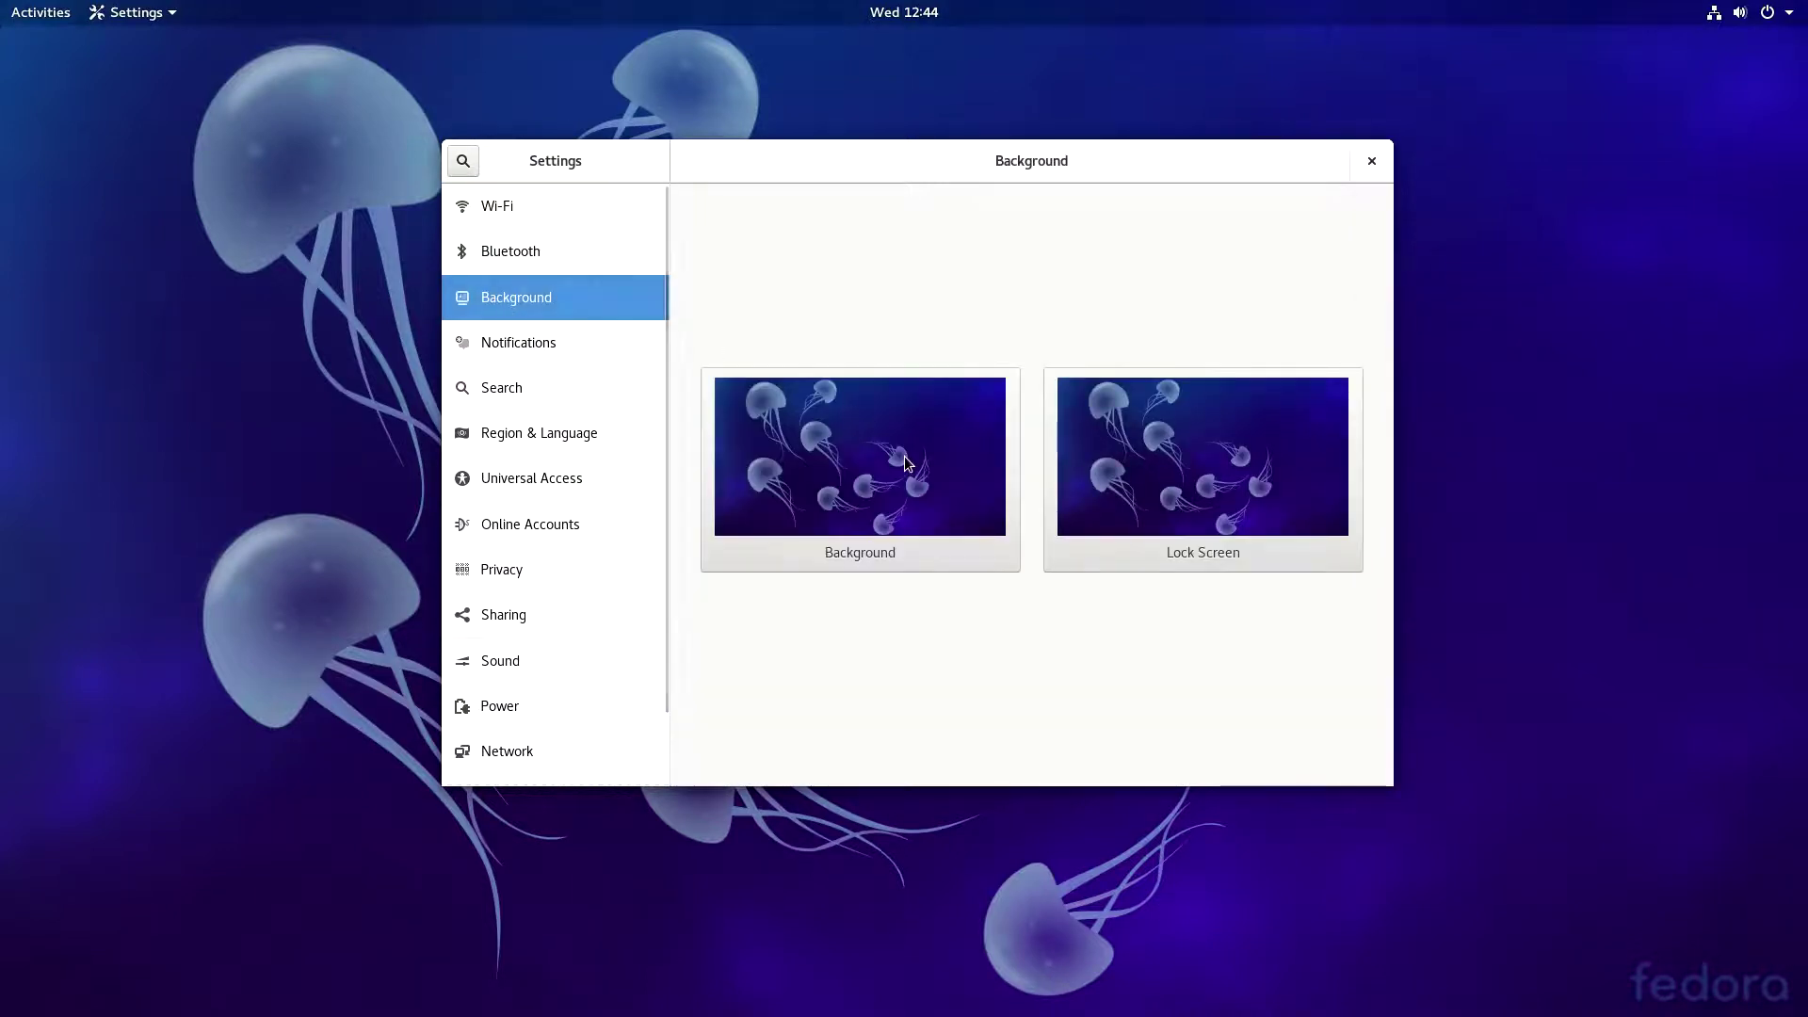
click(904, 456)
scroll(924, 419, down, 10)
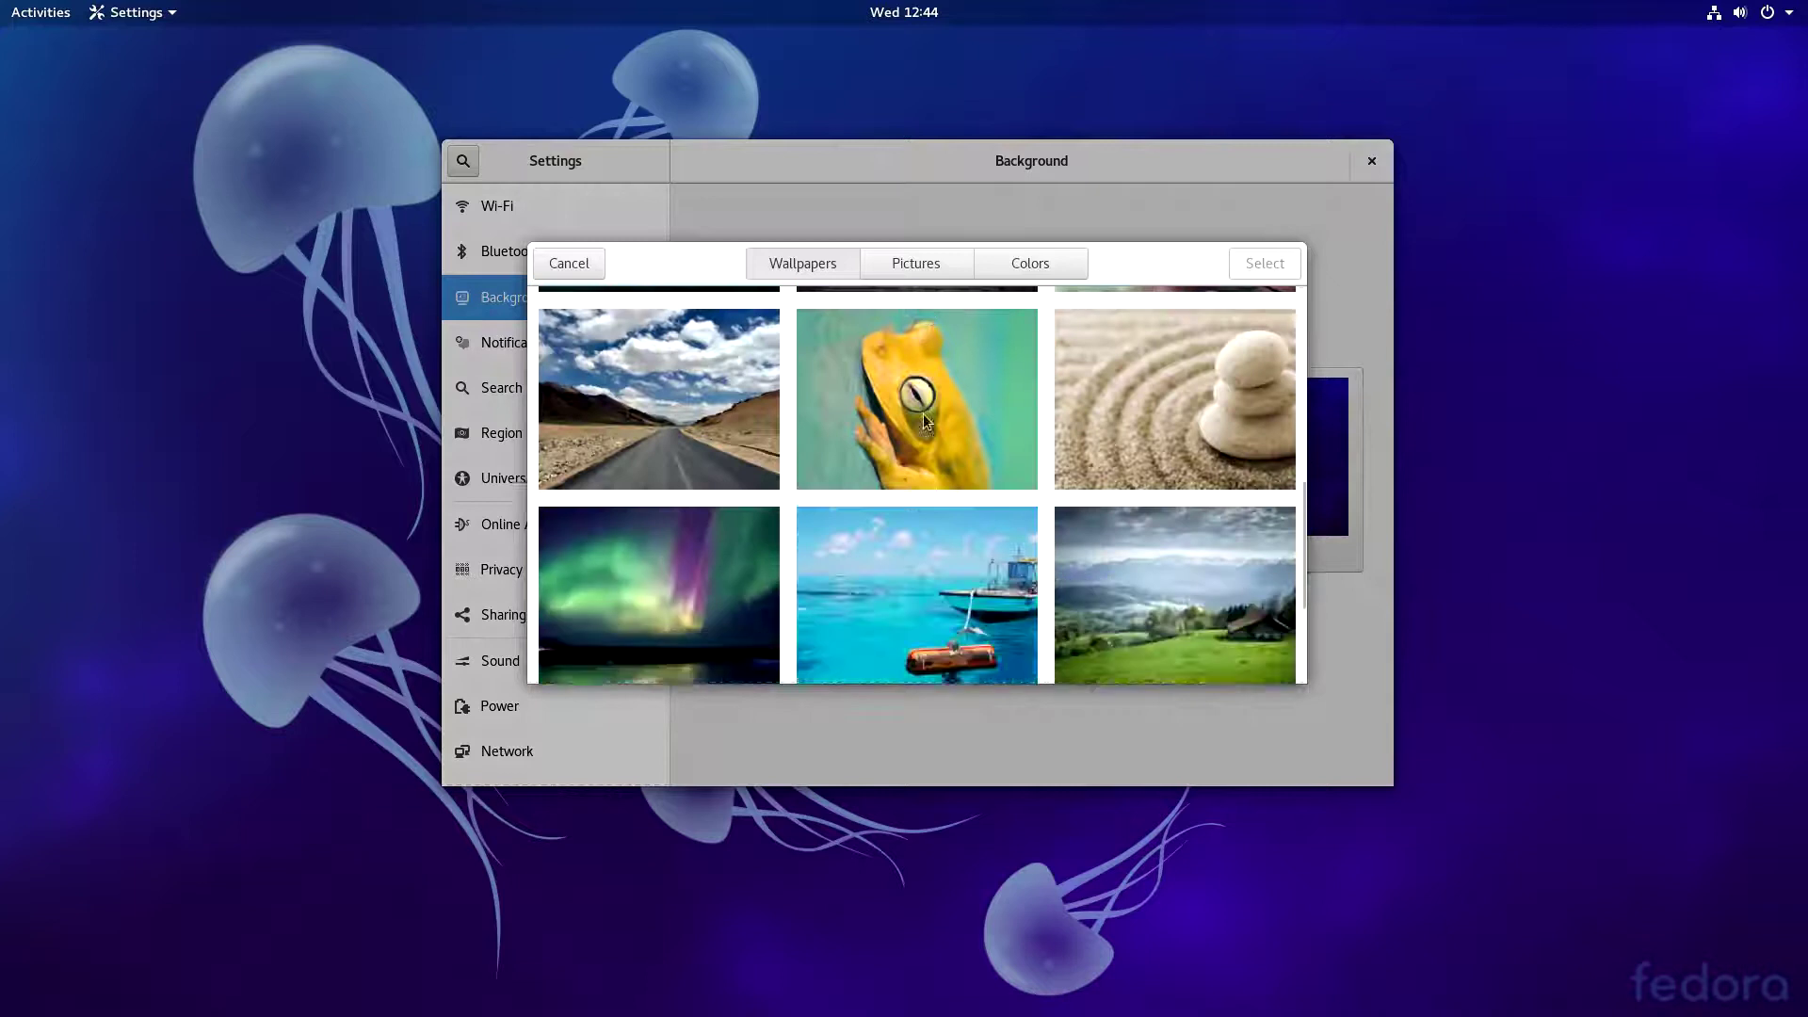
scroll(923, 419, down, 2)
scroll(923, 419, up, 8)
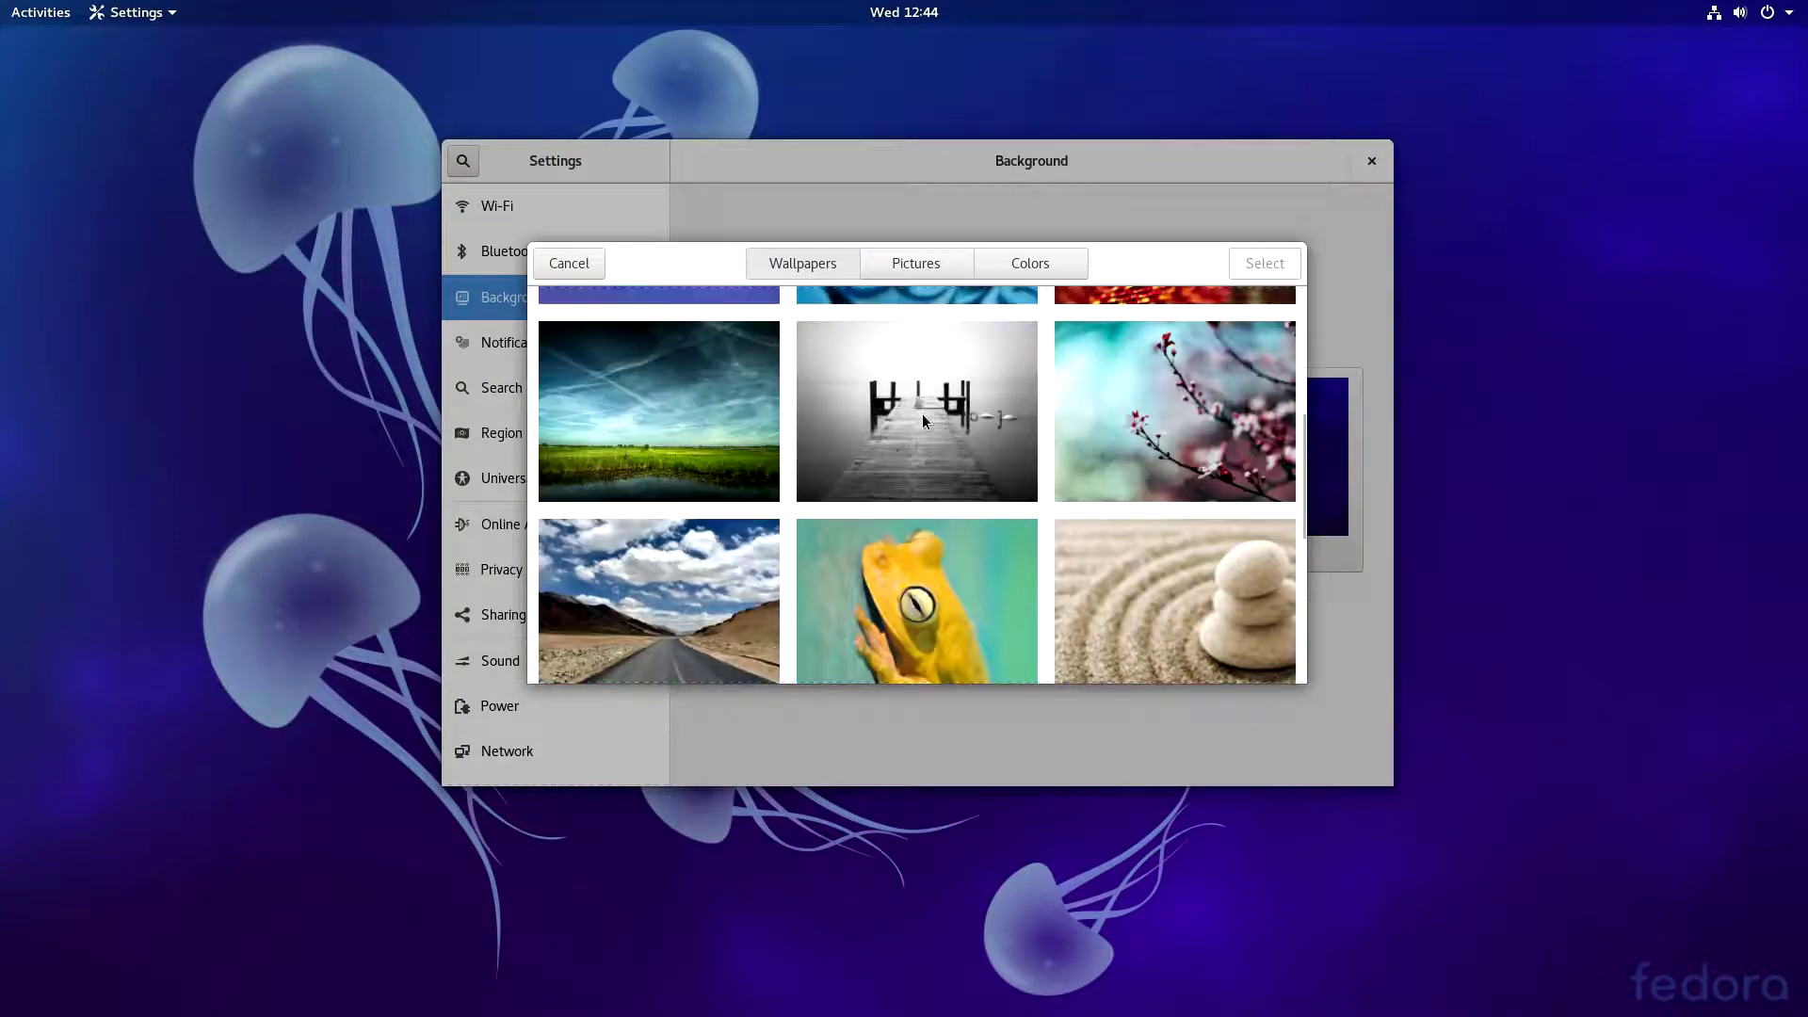
click(573, 266)
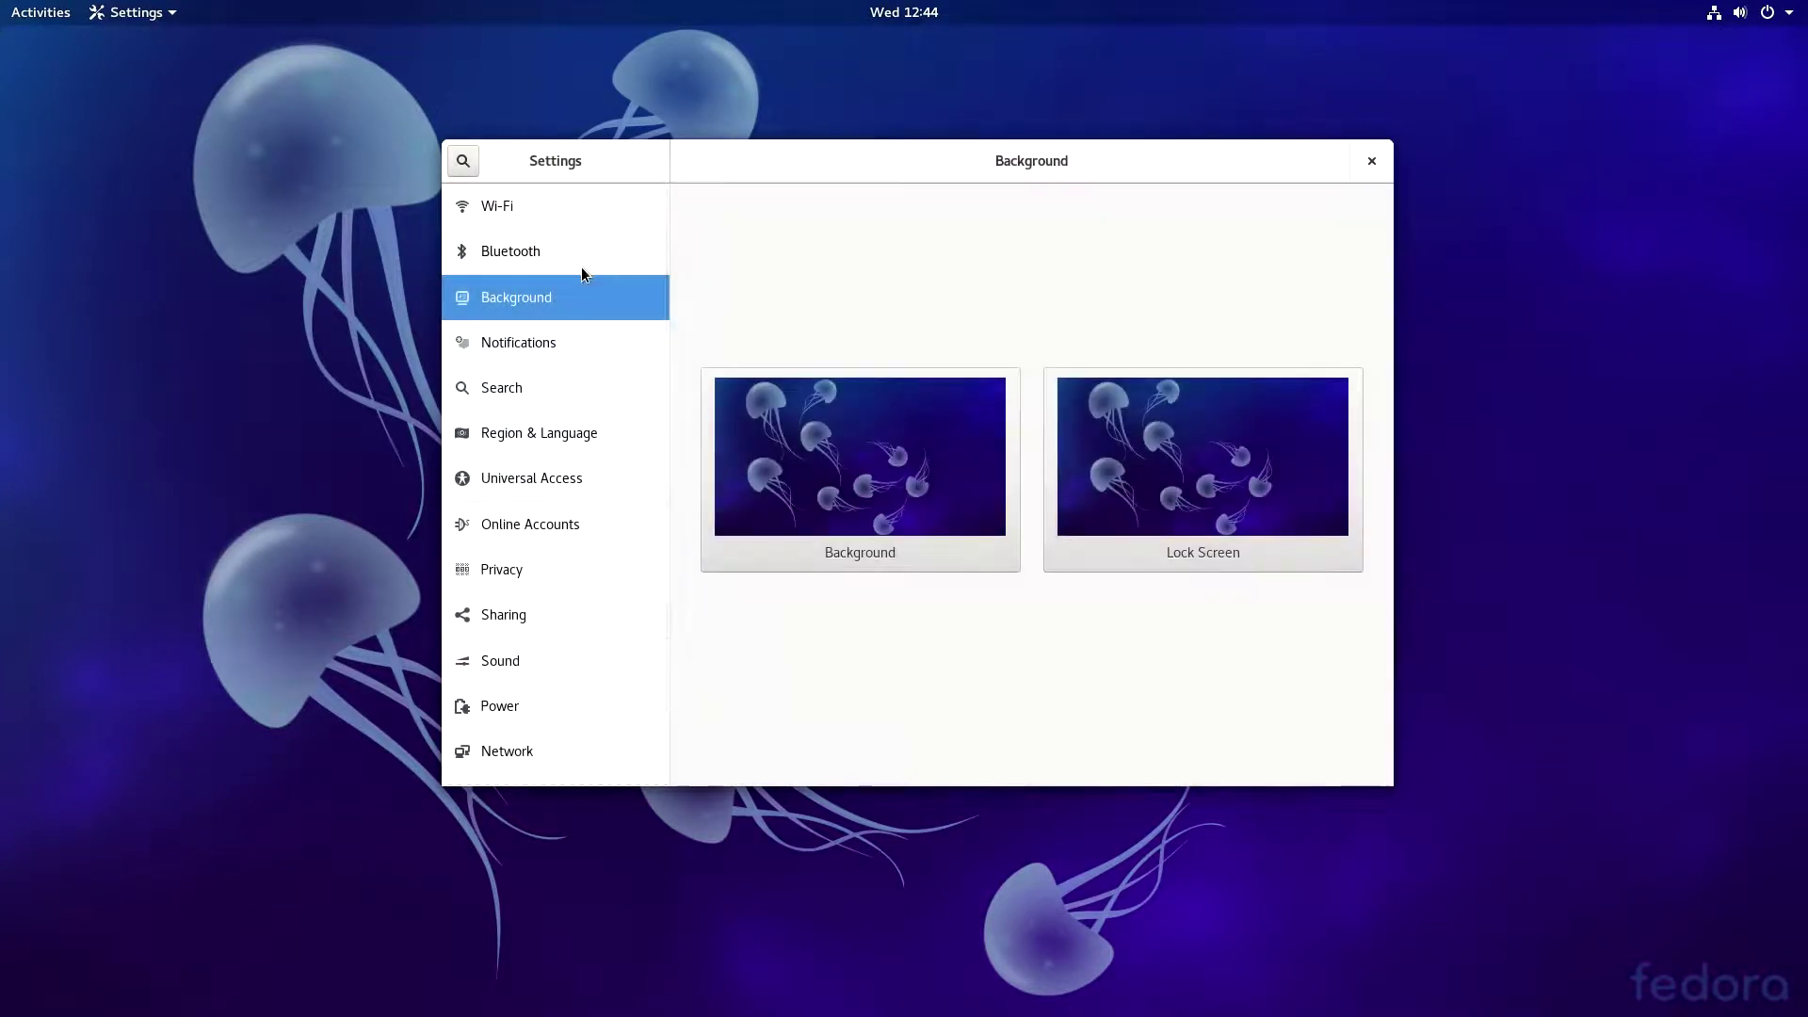
click(1371, 161)
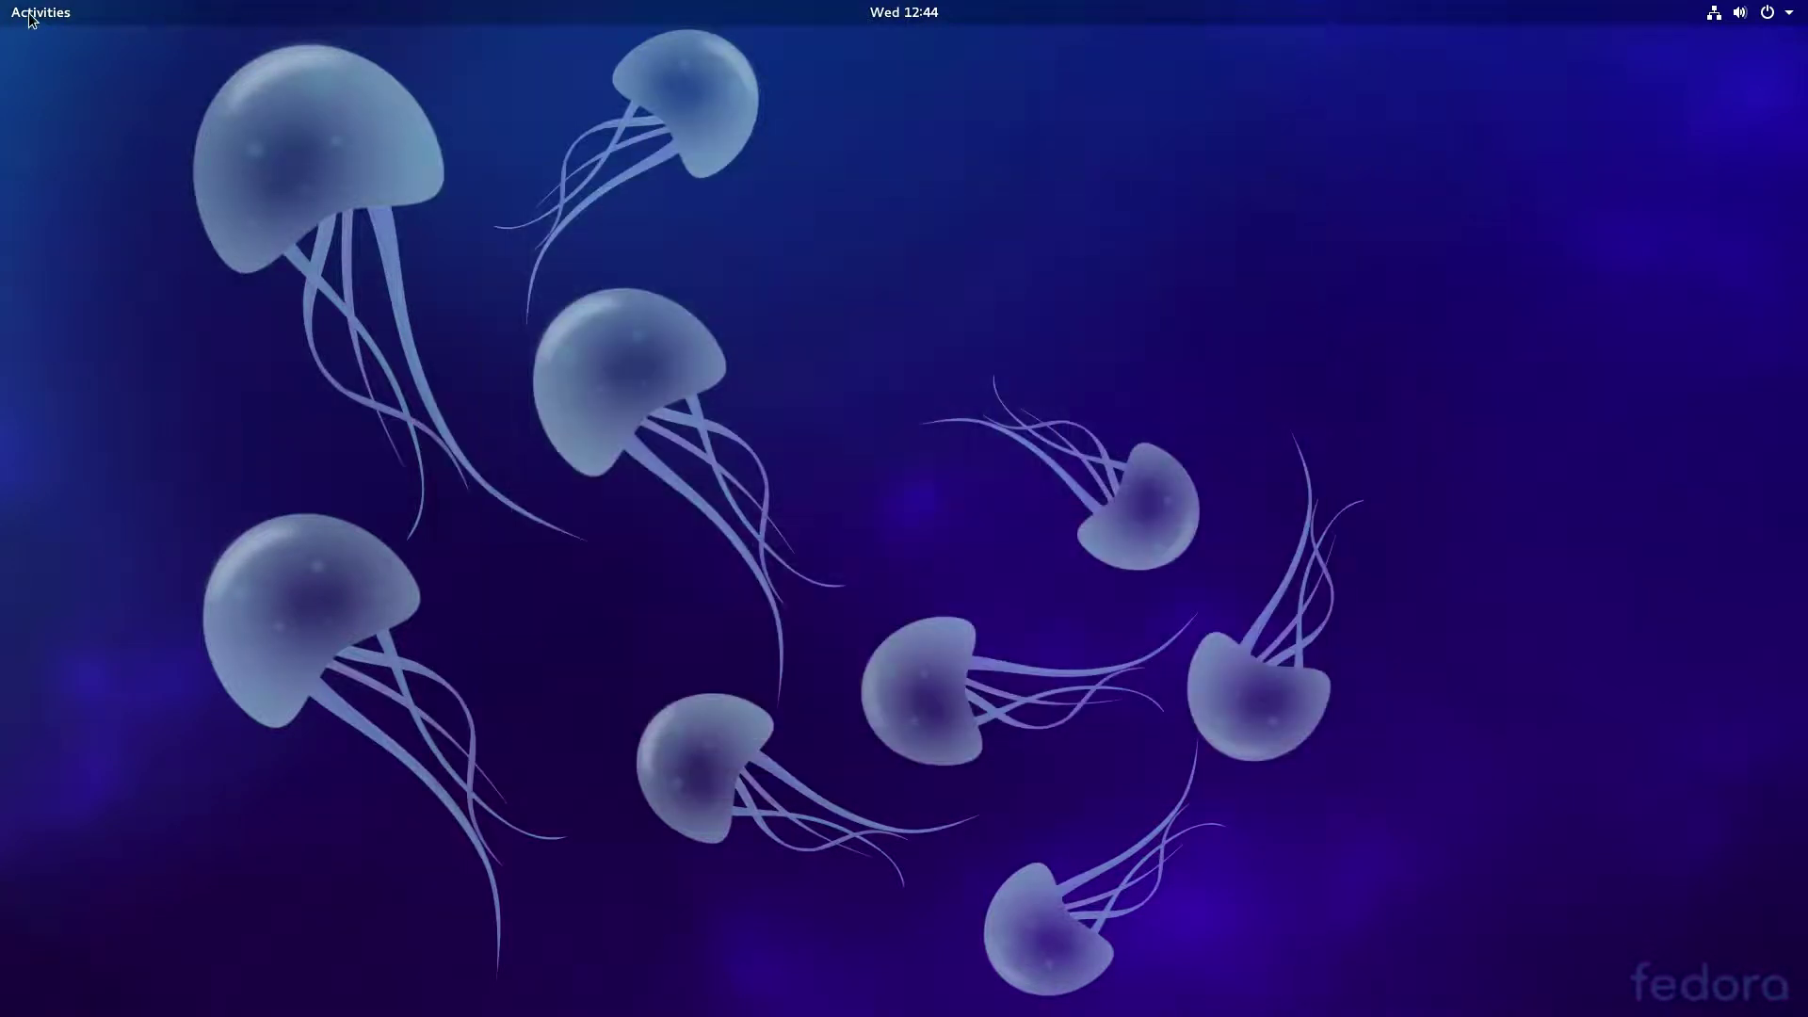
Switch to Firefox and open the "Announcing the release of Fedora 27 Beta" article from the Fedora start page.
click(29, 15)
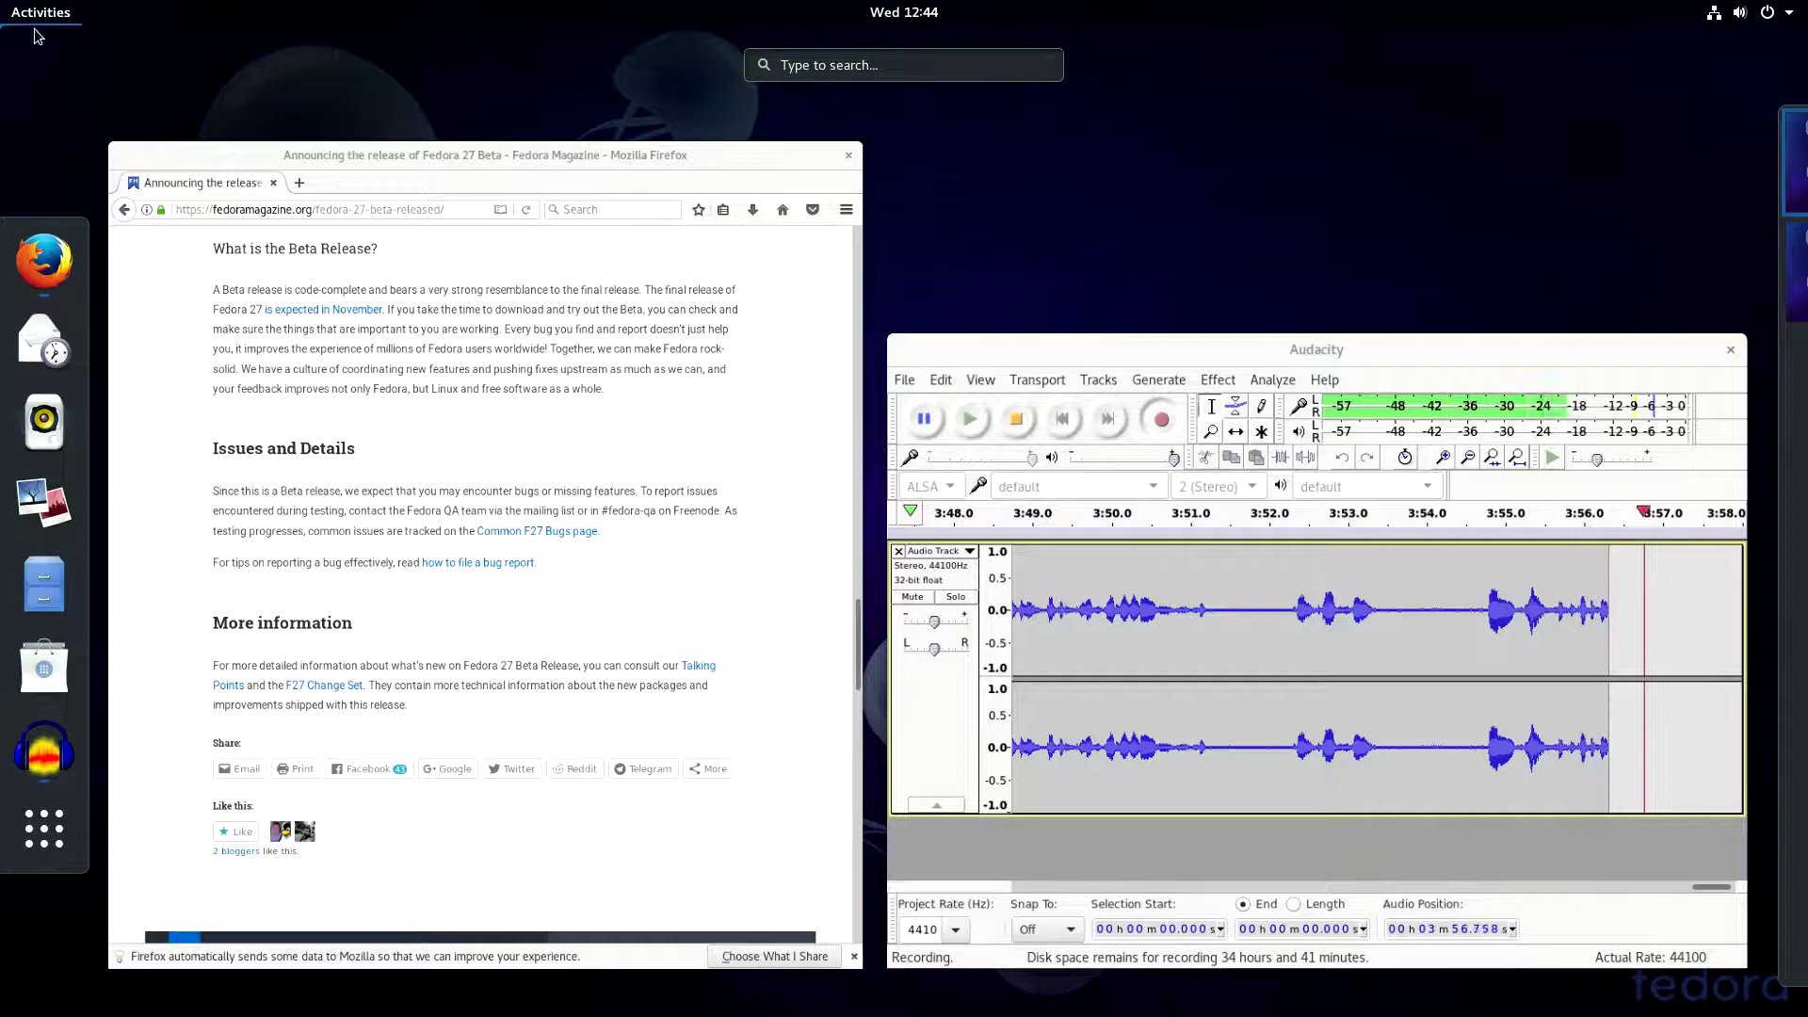
click(408, 181)
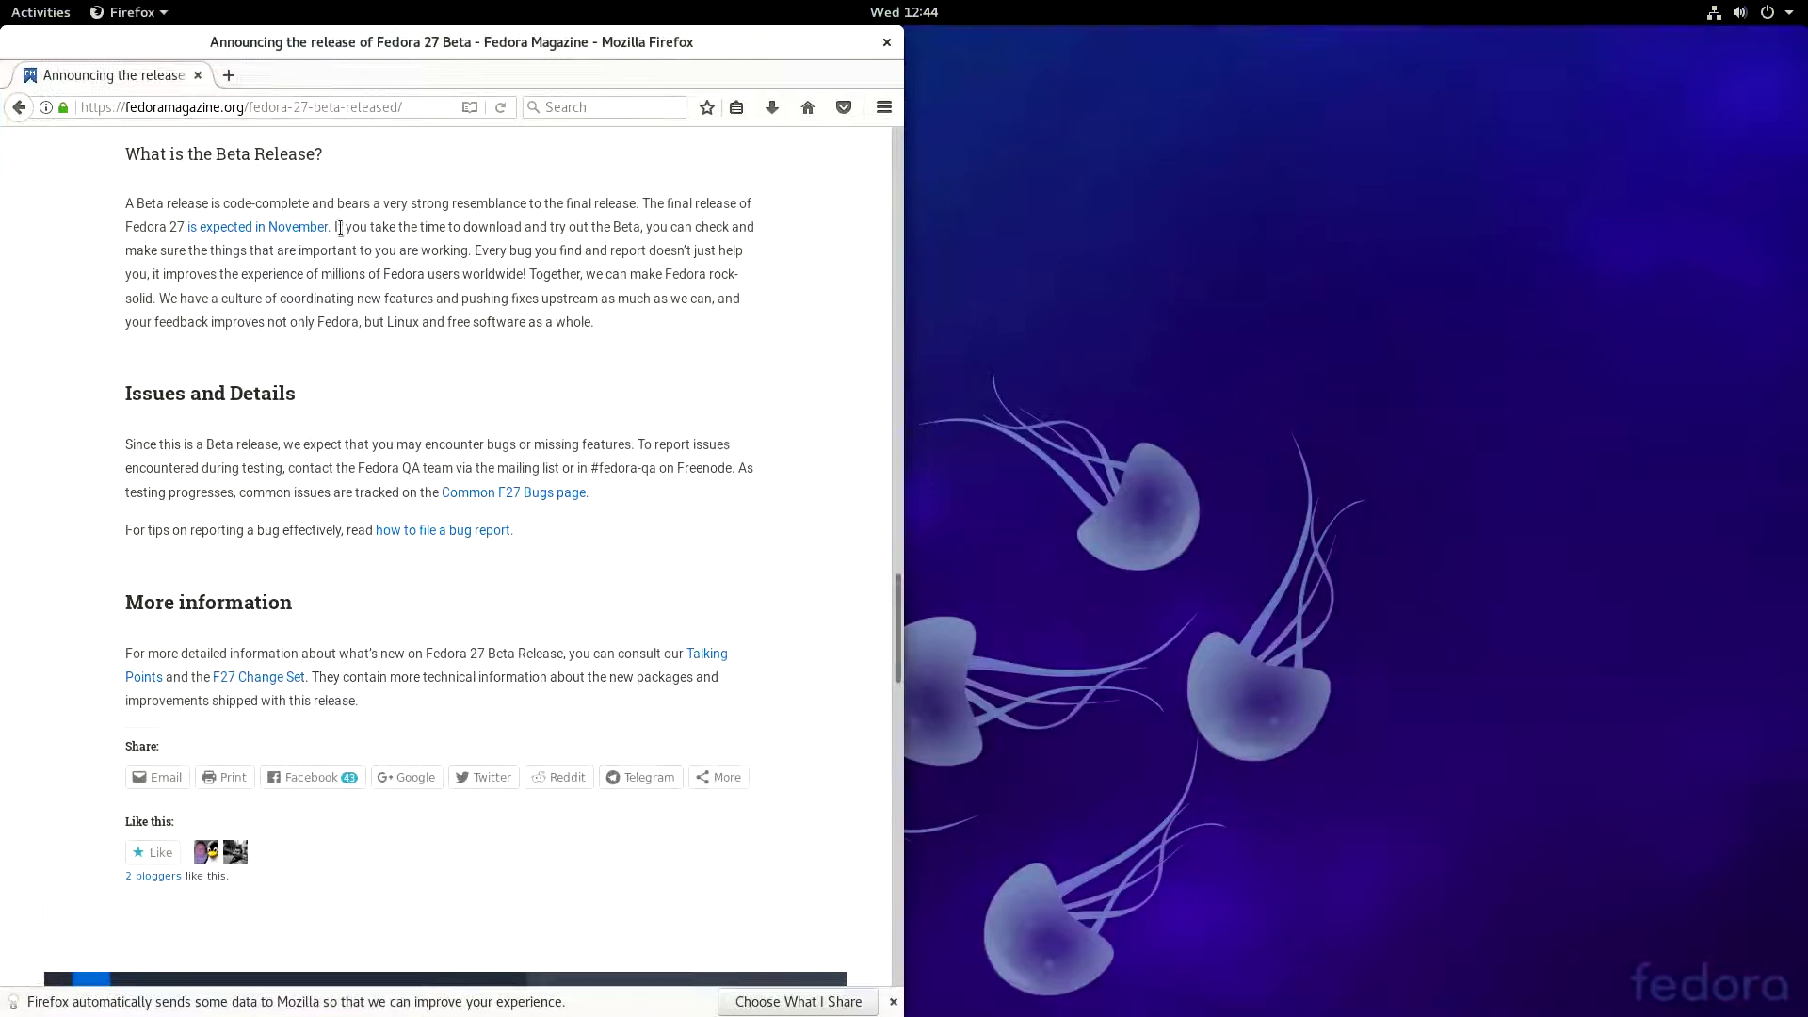
scroll(363, 390, up, 12)
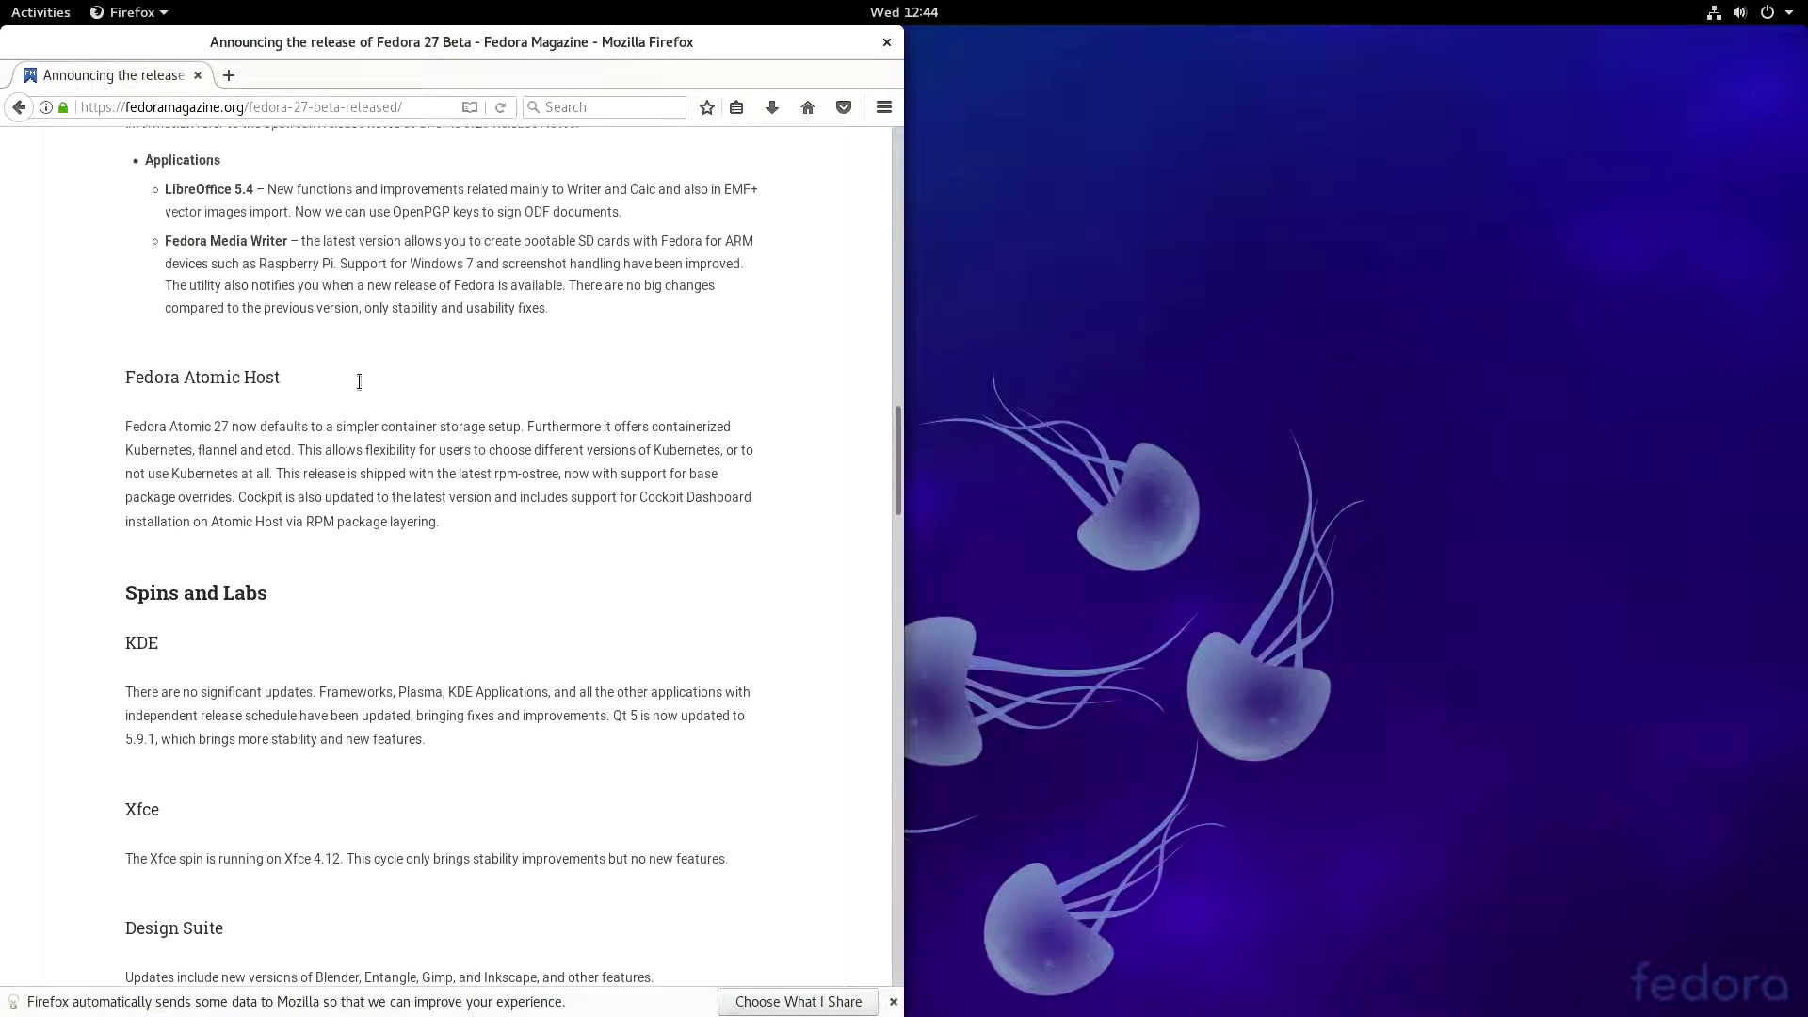
scroll(359, 381, up, 6)
key(alt+Home)
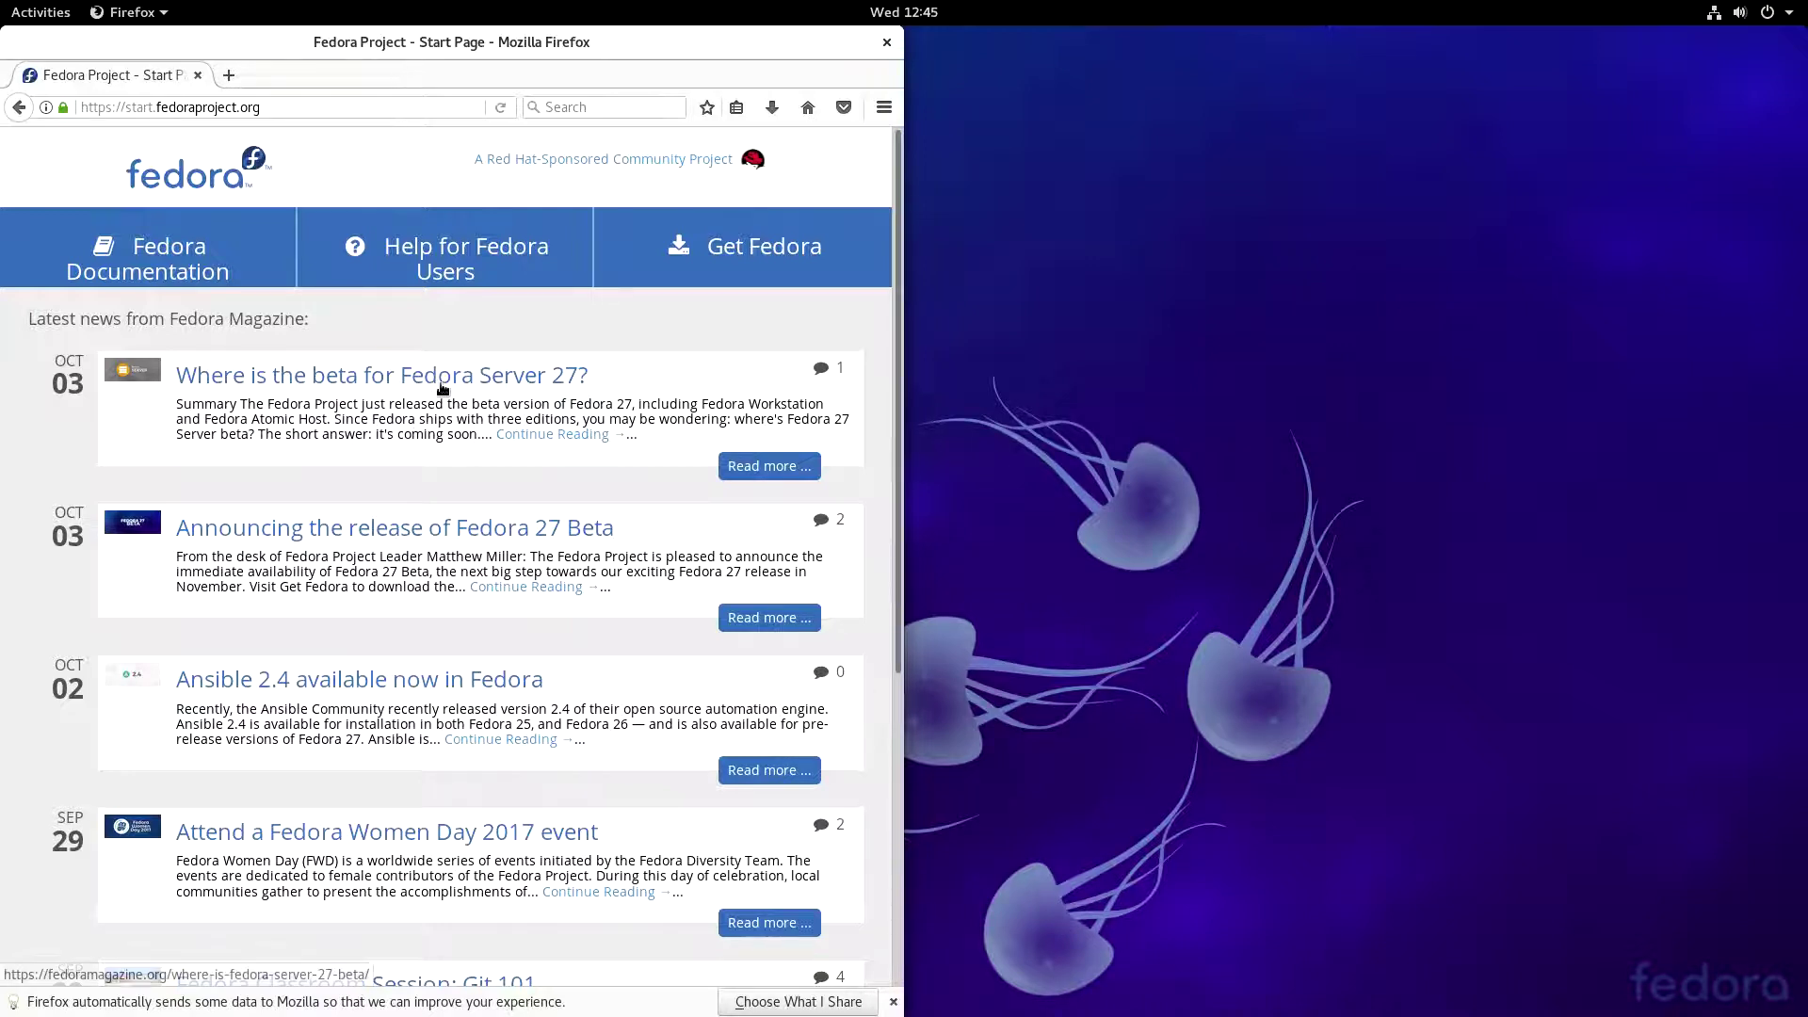
click(399, 533)
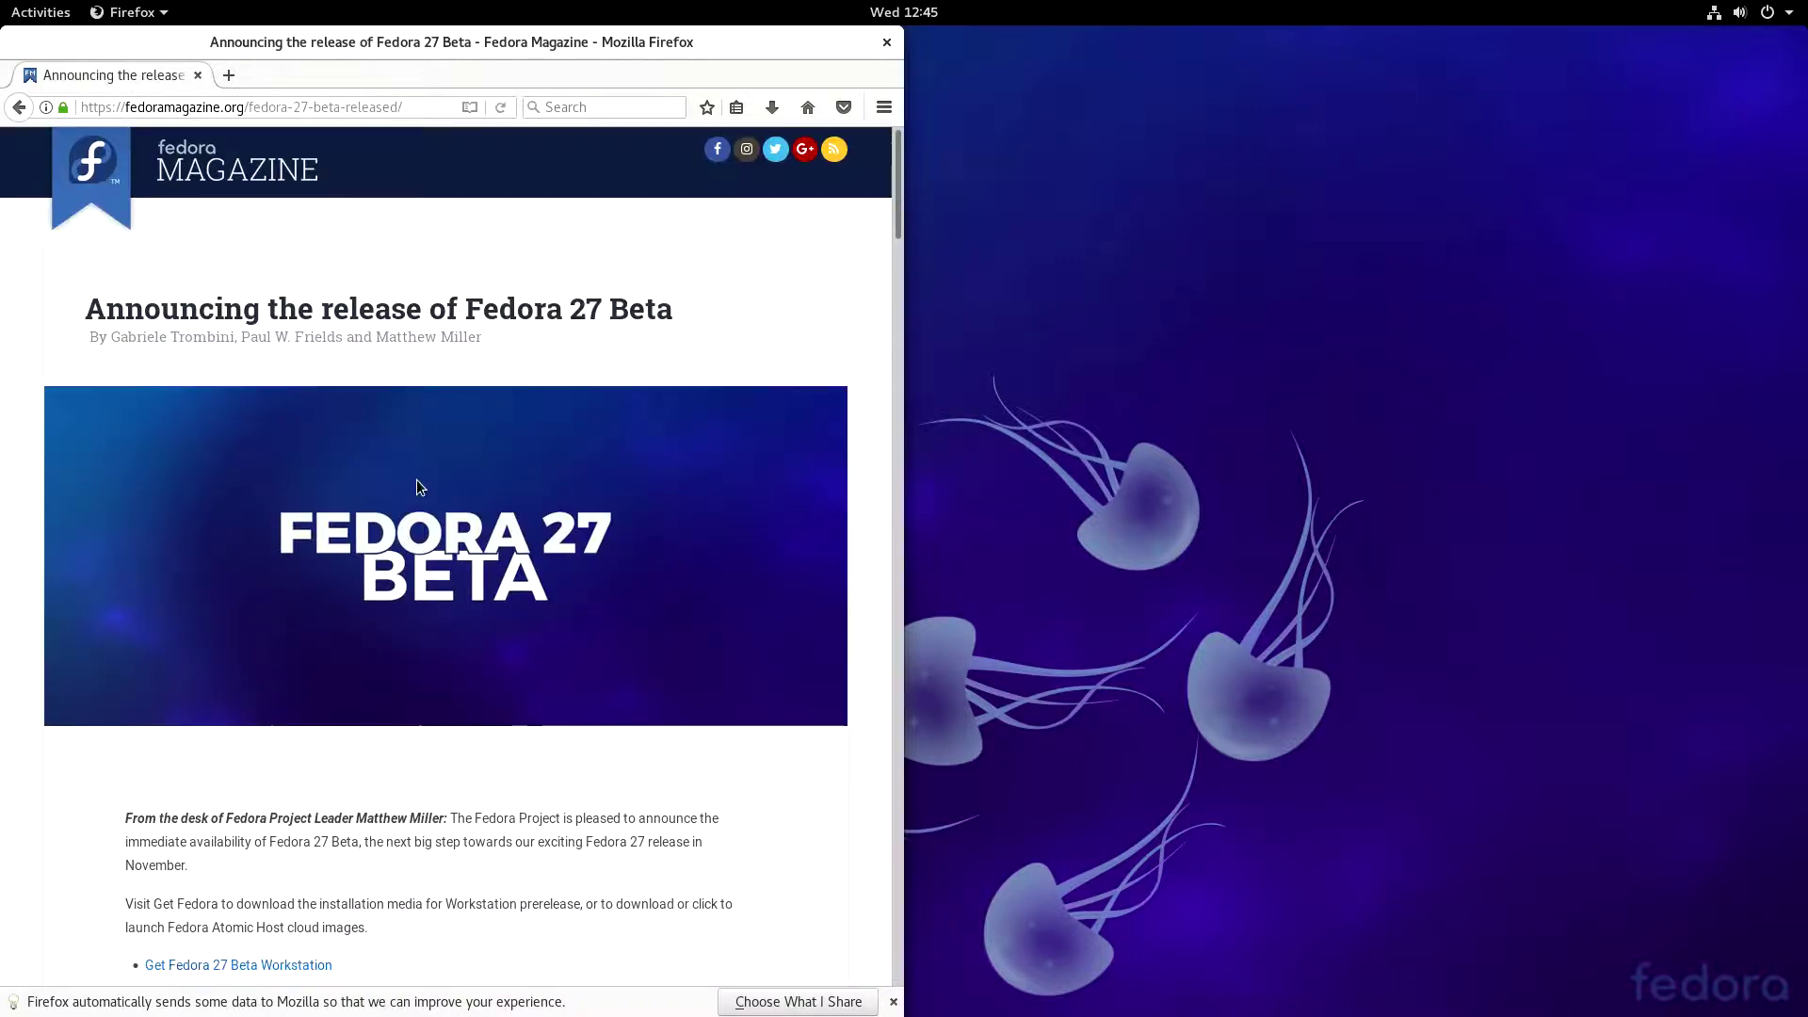
Read the Fedora Editions section of the release article, covering Workstation features and applications.
scroll(416, 481, down, 10)
scroll(416, 480, down, 10)
scroll(417, 478, down, 4)
scroll(416, 478, up, 5)
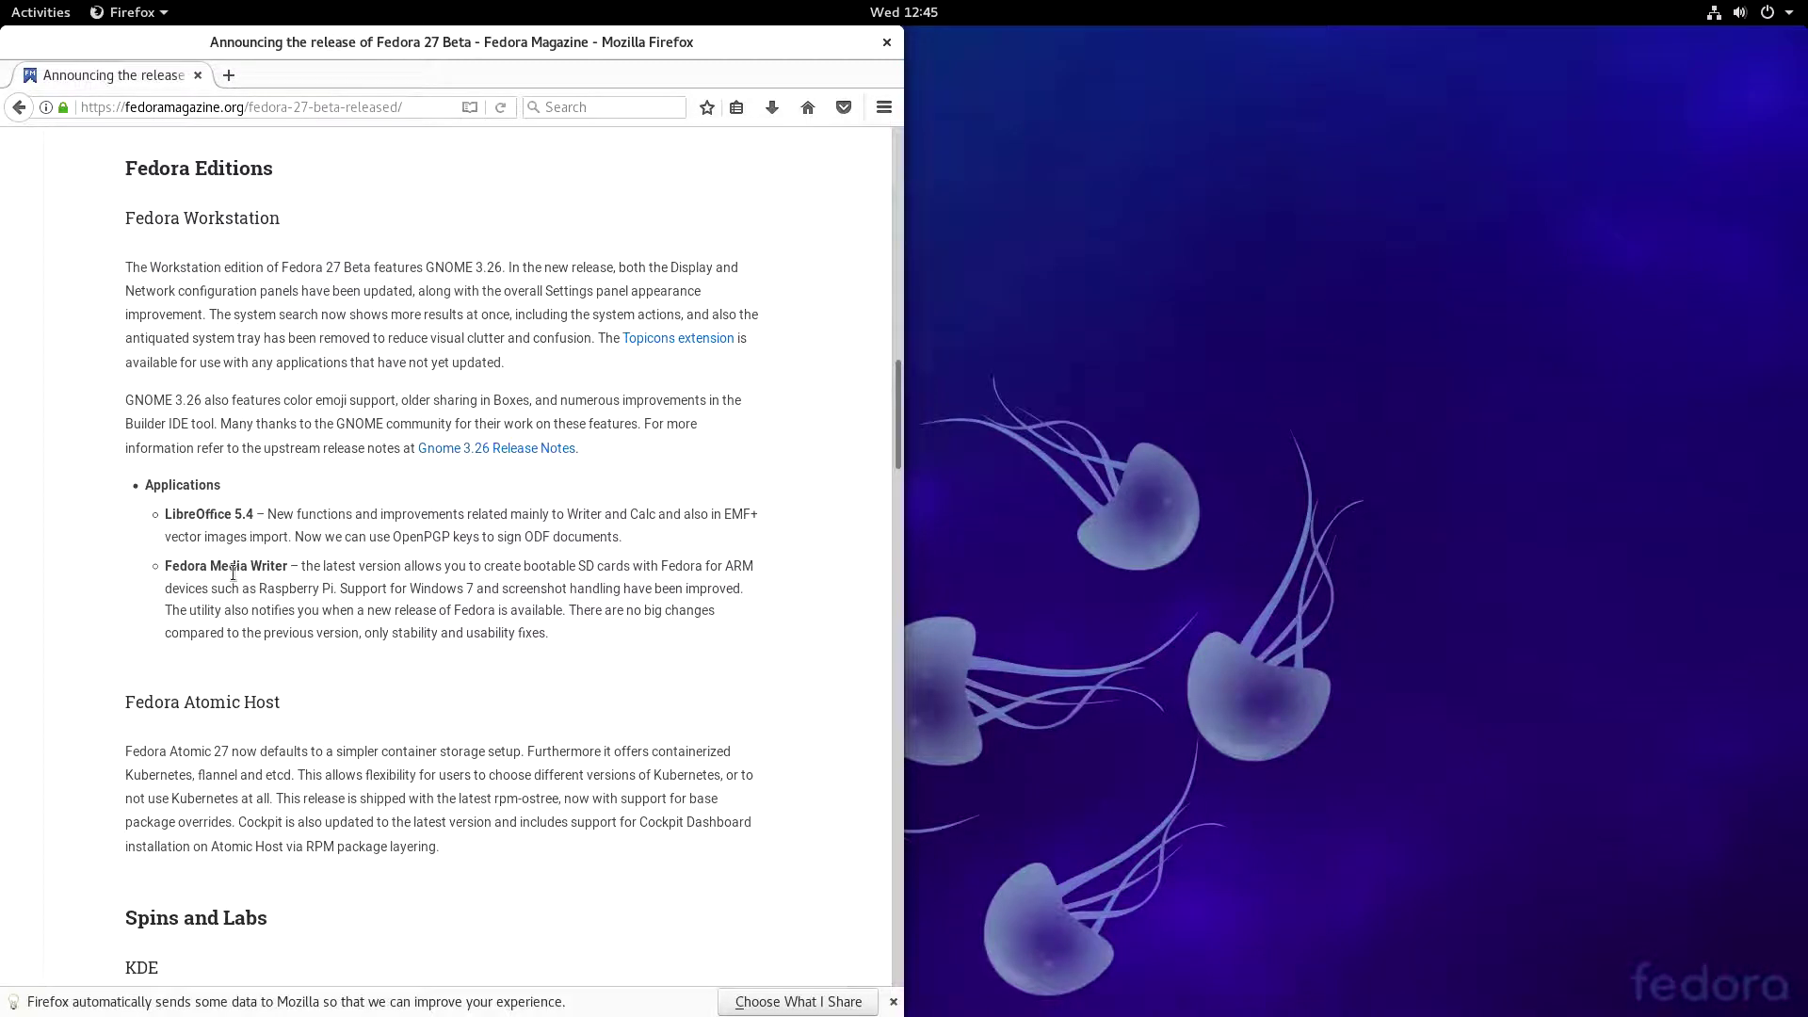
Search the installed applications for "media writer".
click(33, 11)
text(fe)
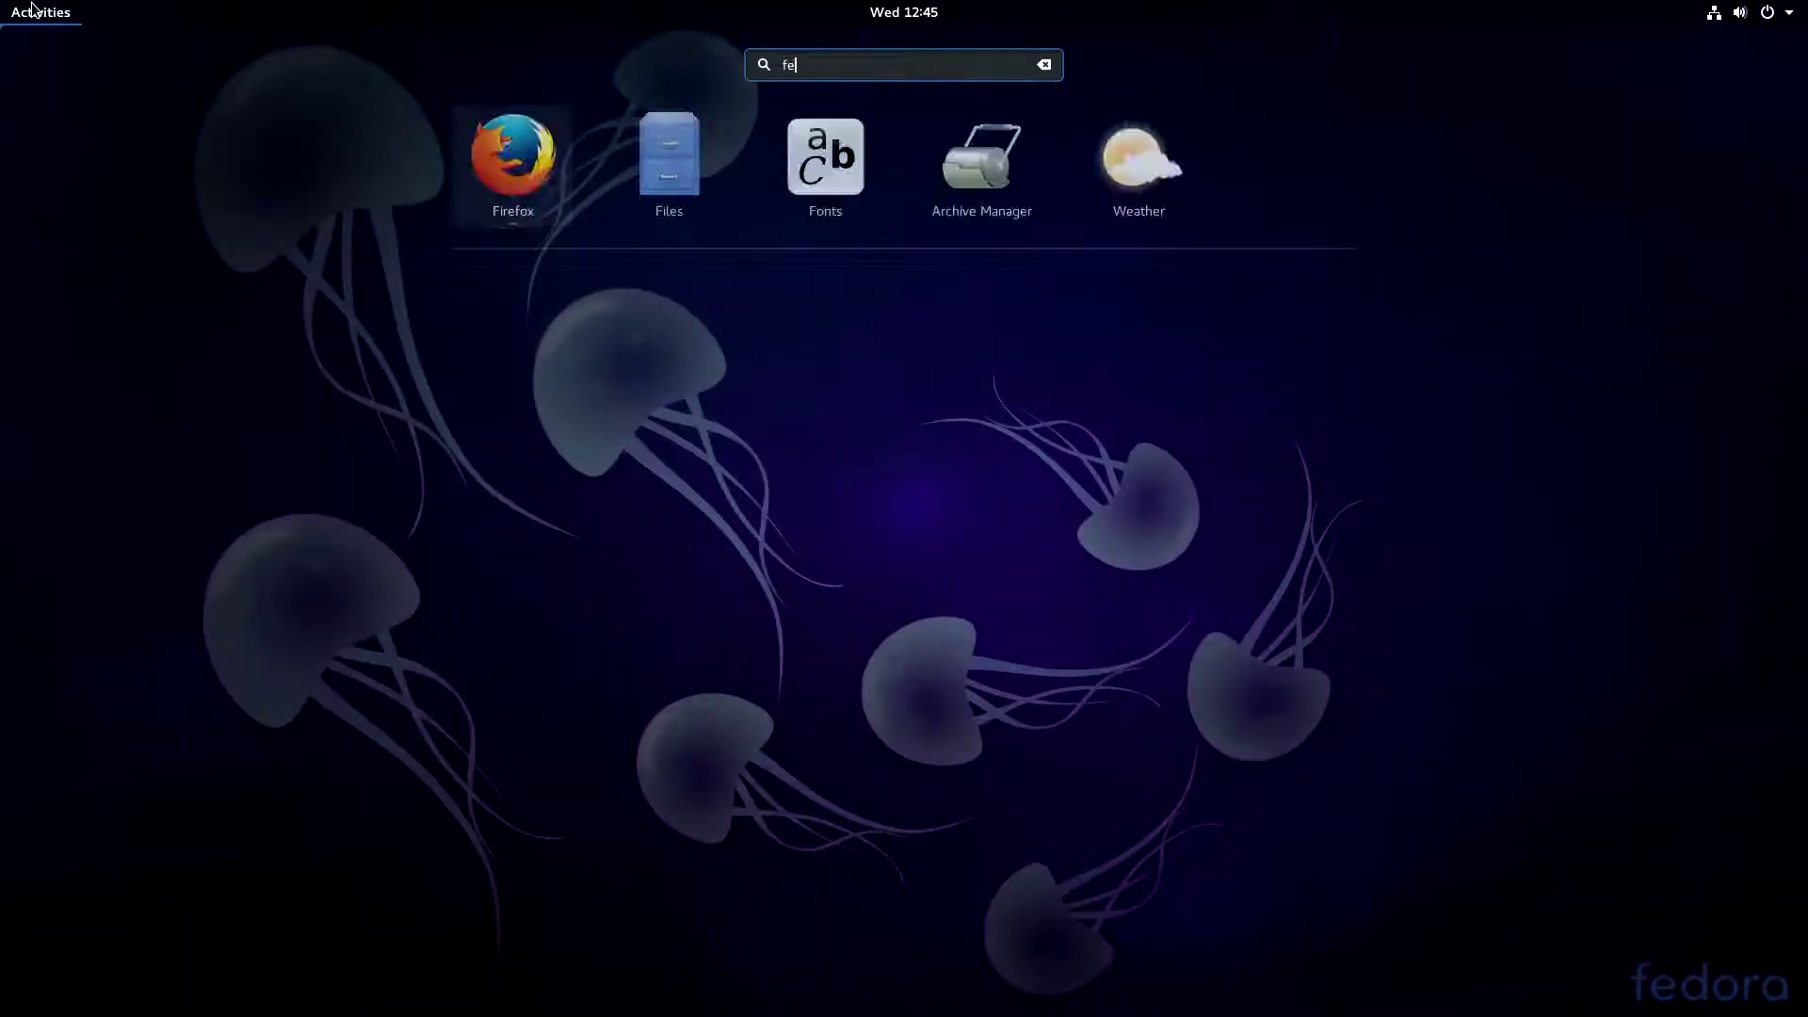
text(do)
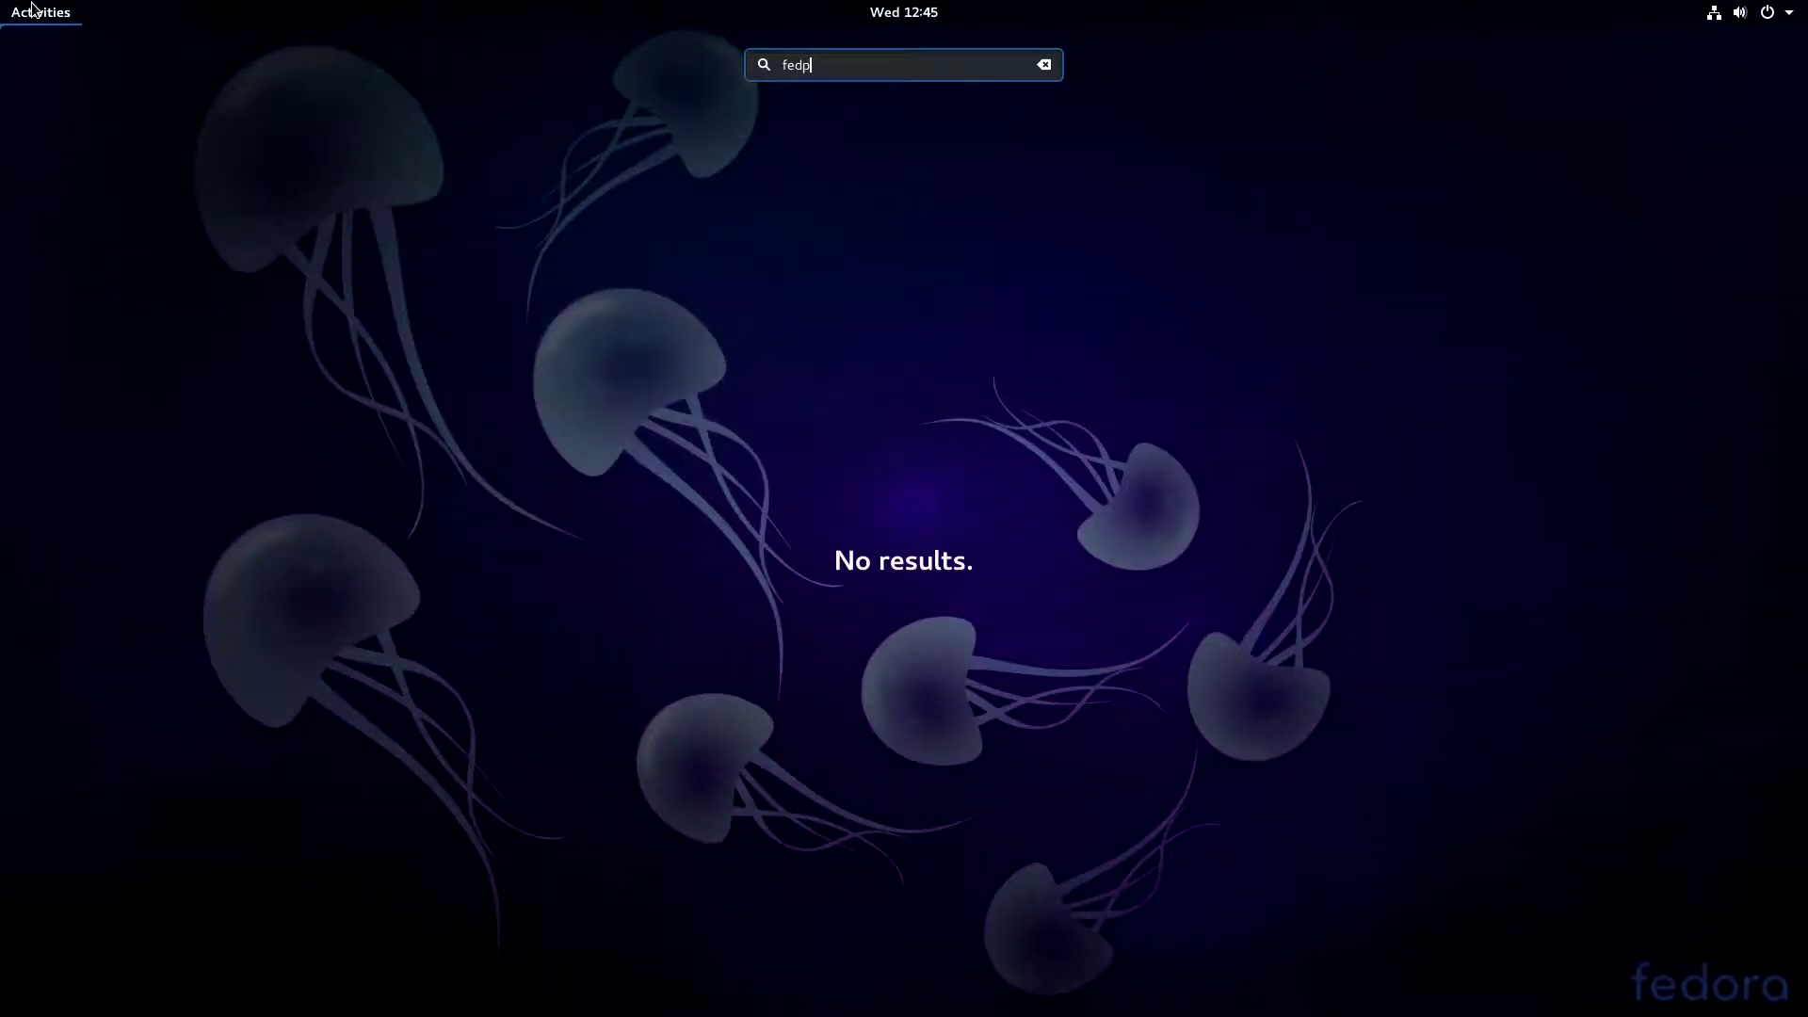
key(BackSpace)
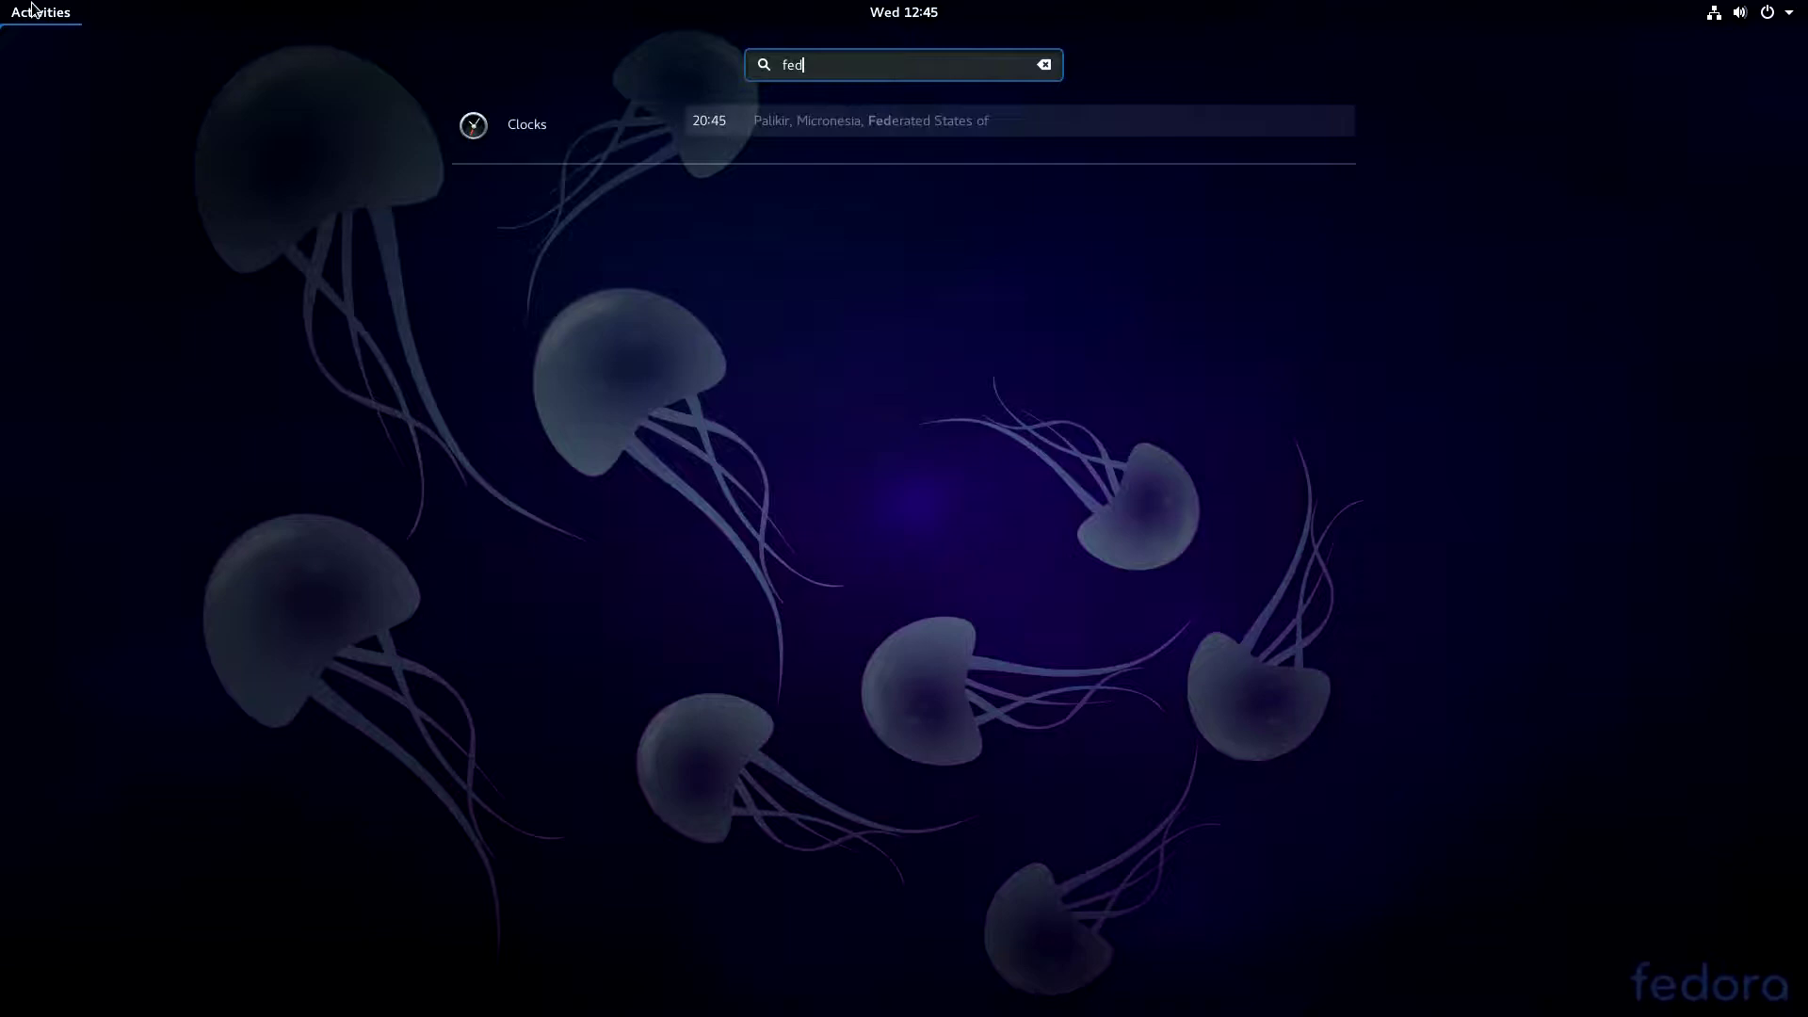
key(BackSpace)
key(BackSpace)
key(BackSpace)
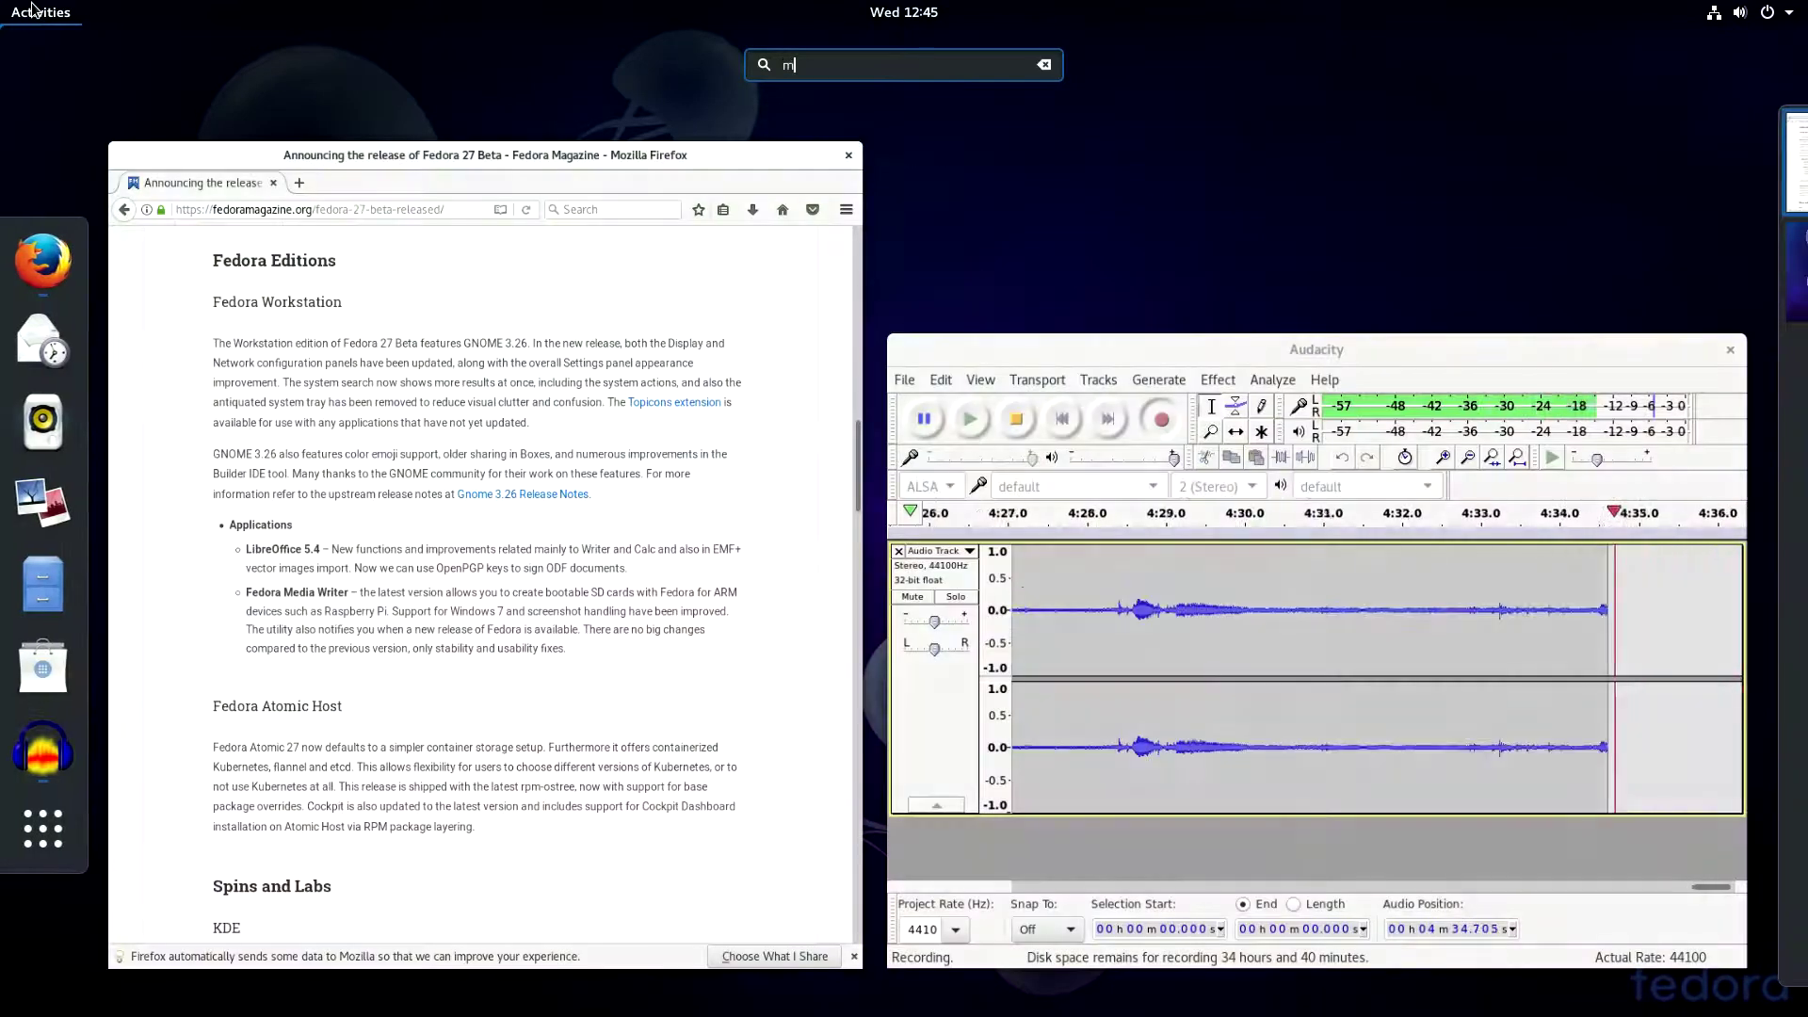
text(medi)
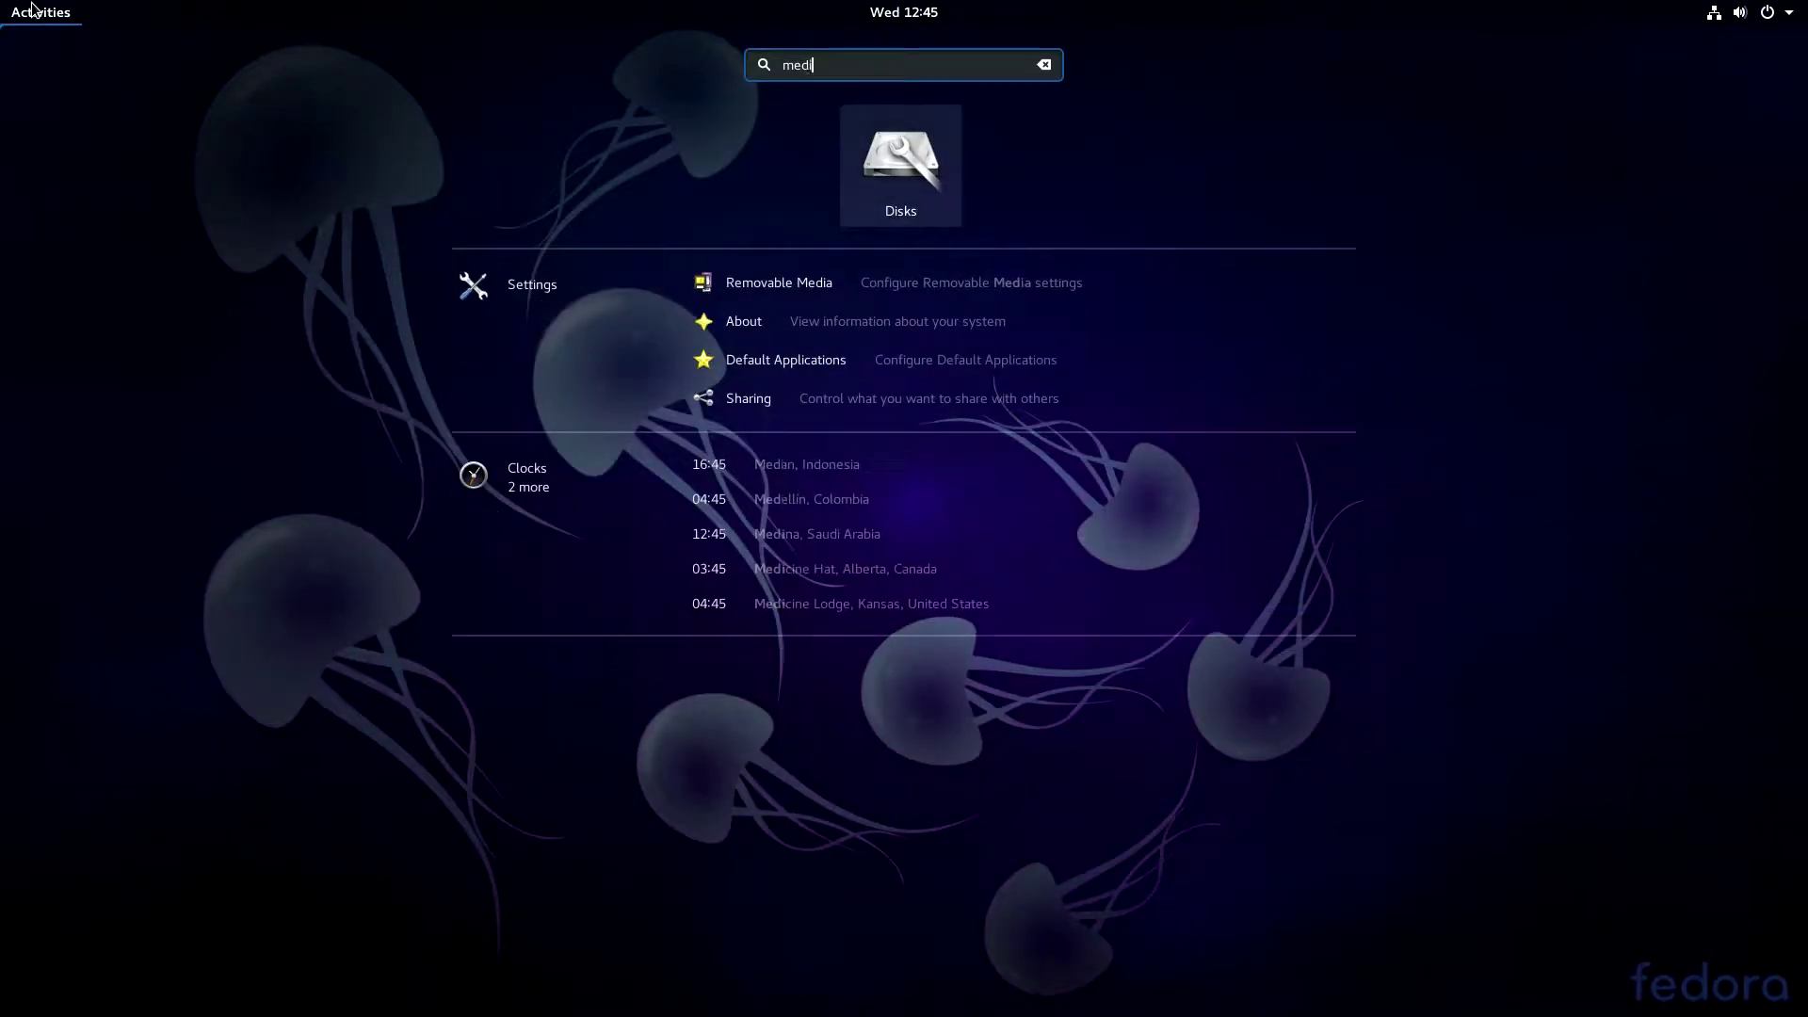
text(a)
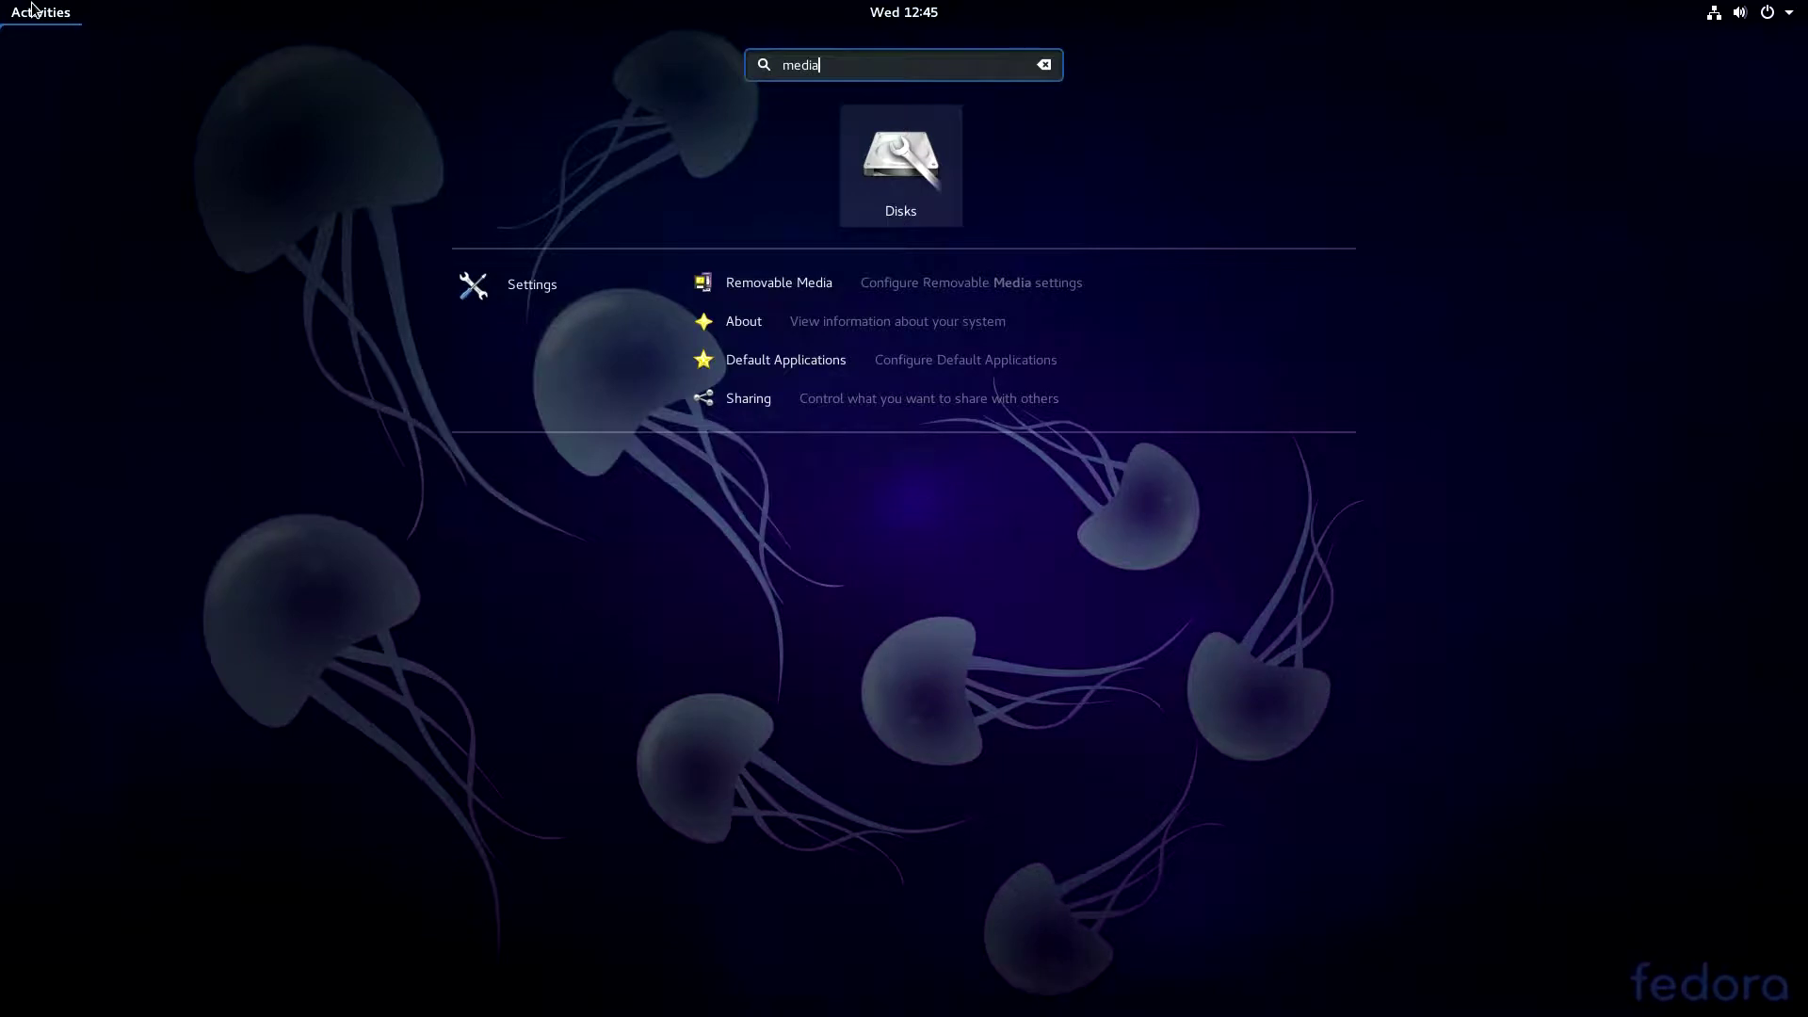
text( wr)
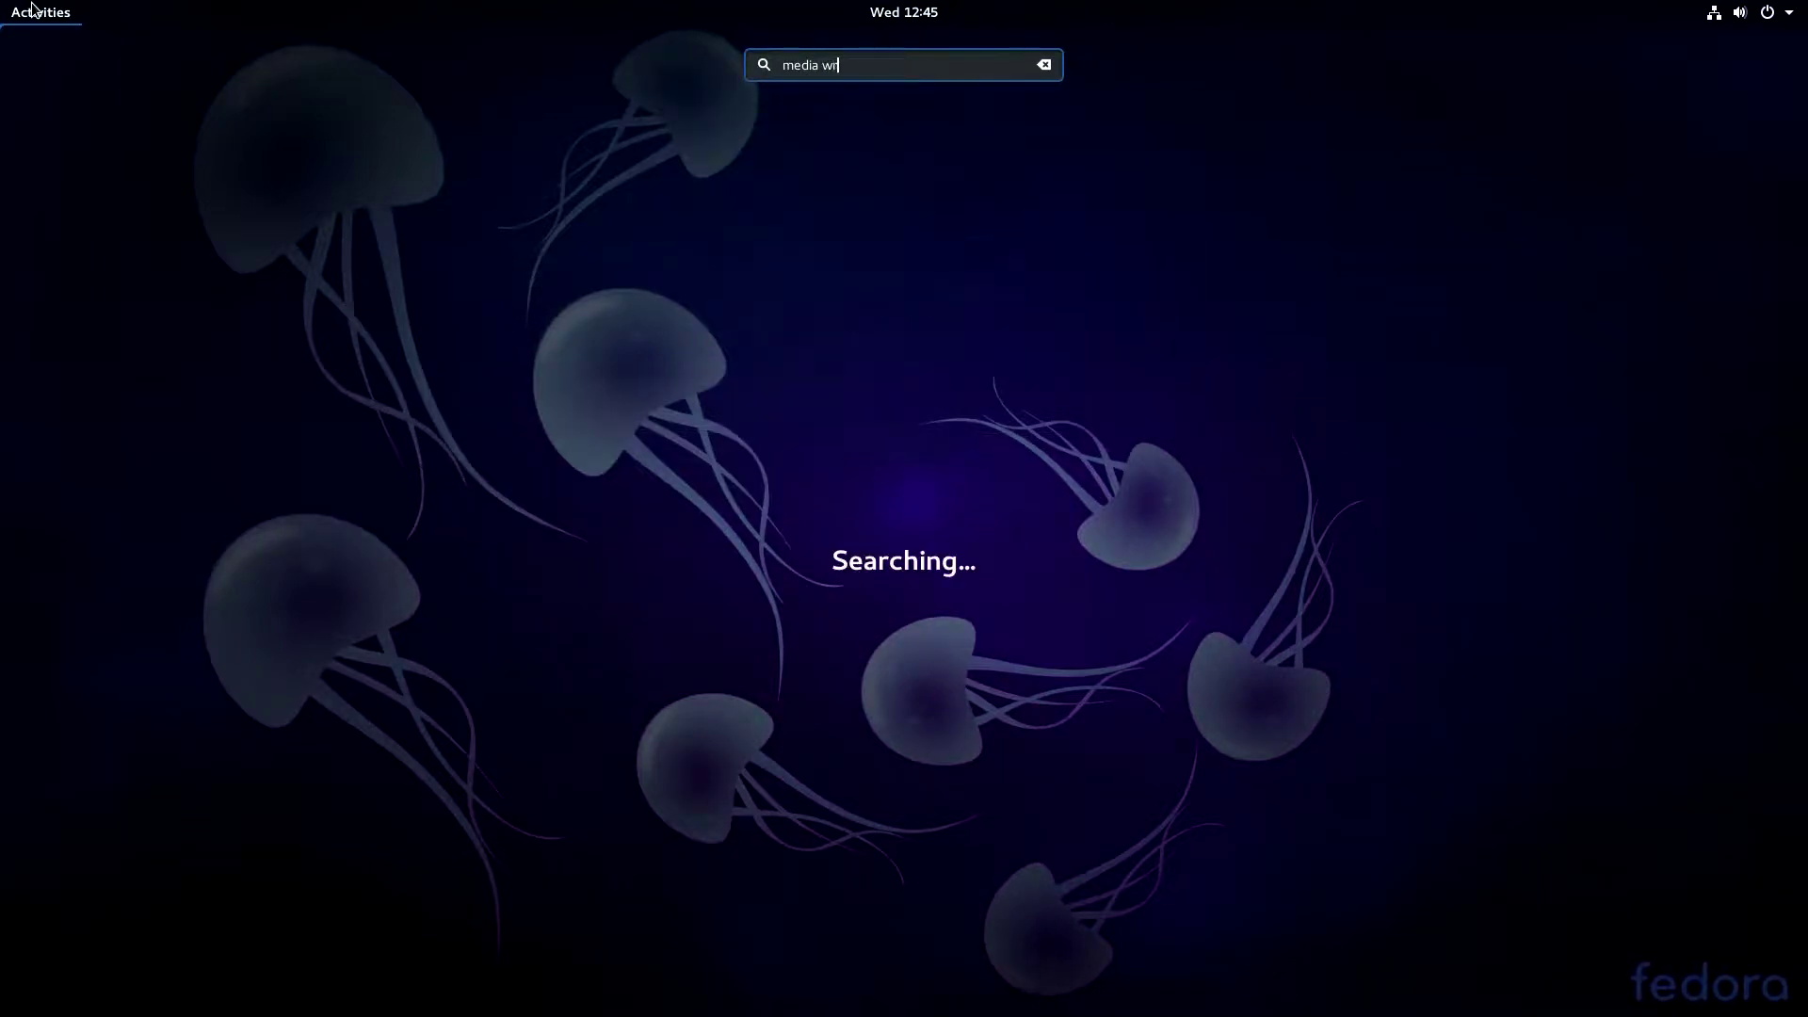
text(iter)
Return to the Fedora 27 Beta article and view the Fedora Atomic Host and Spins and Labs sections.
mouse_move(3, 2)
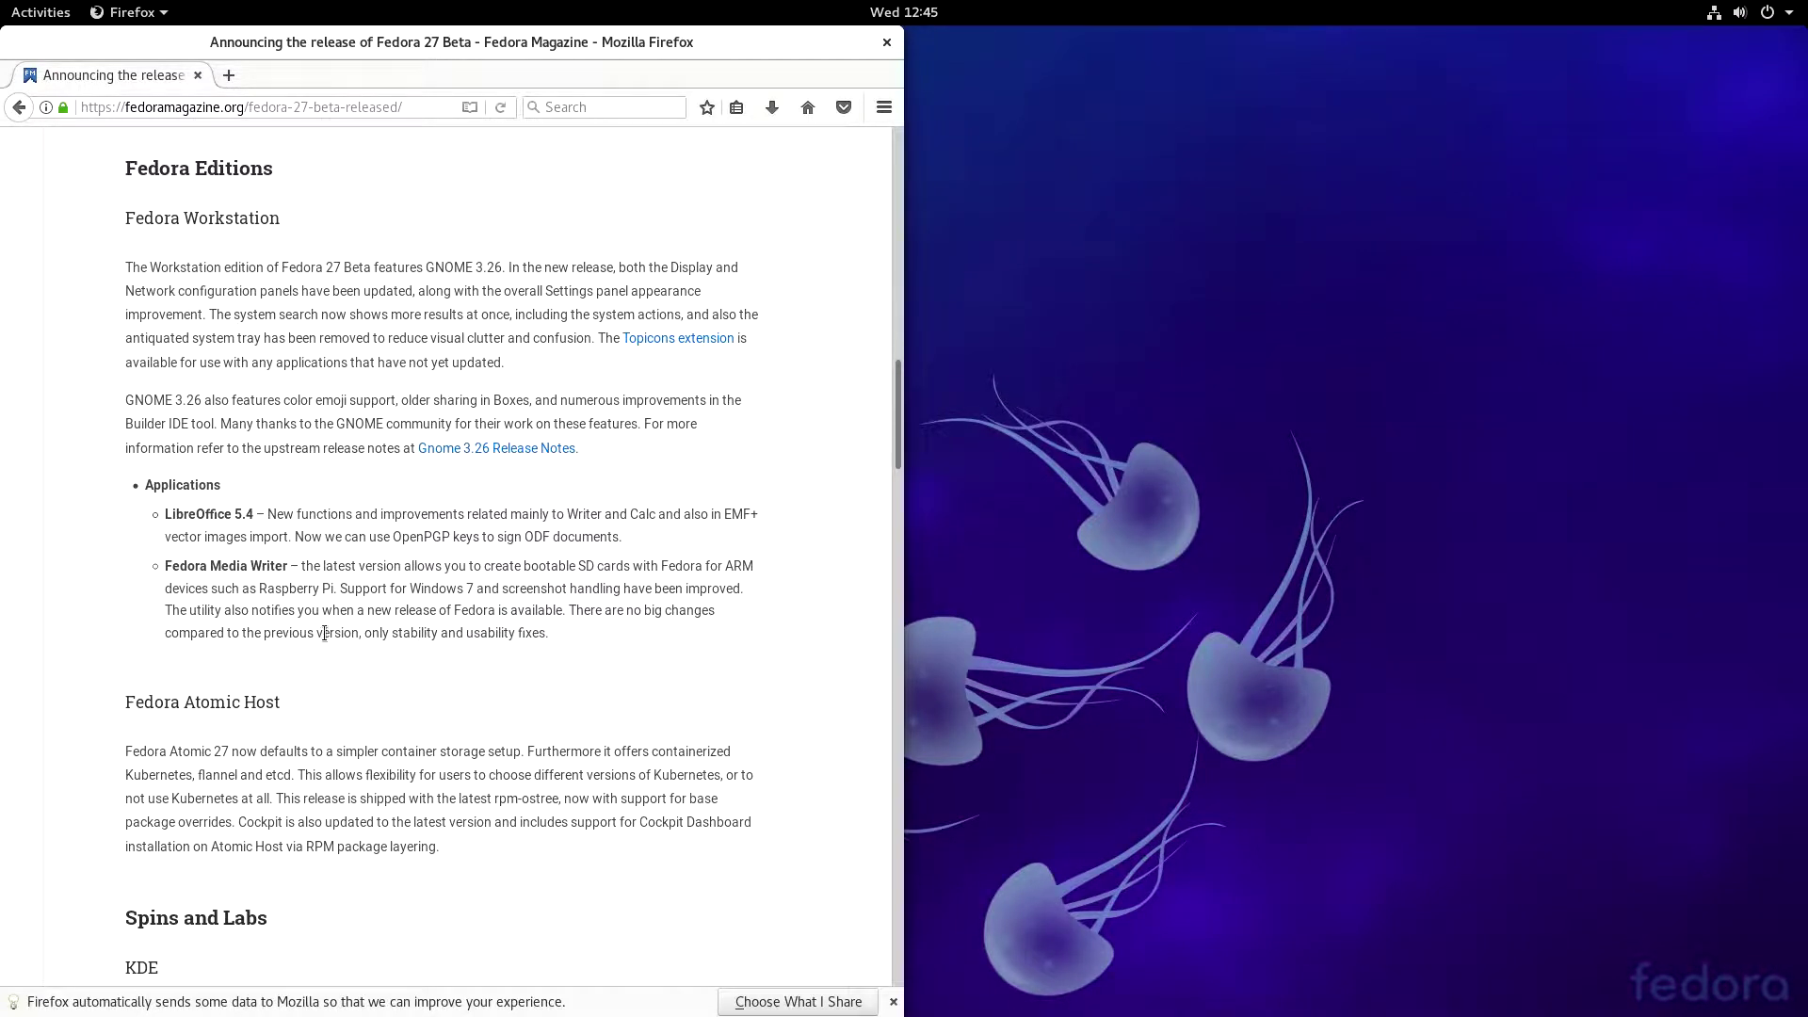
scroll(304, 728, down, 6)
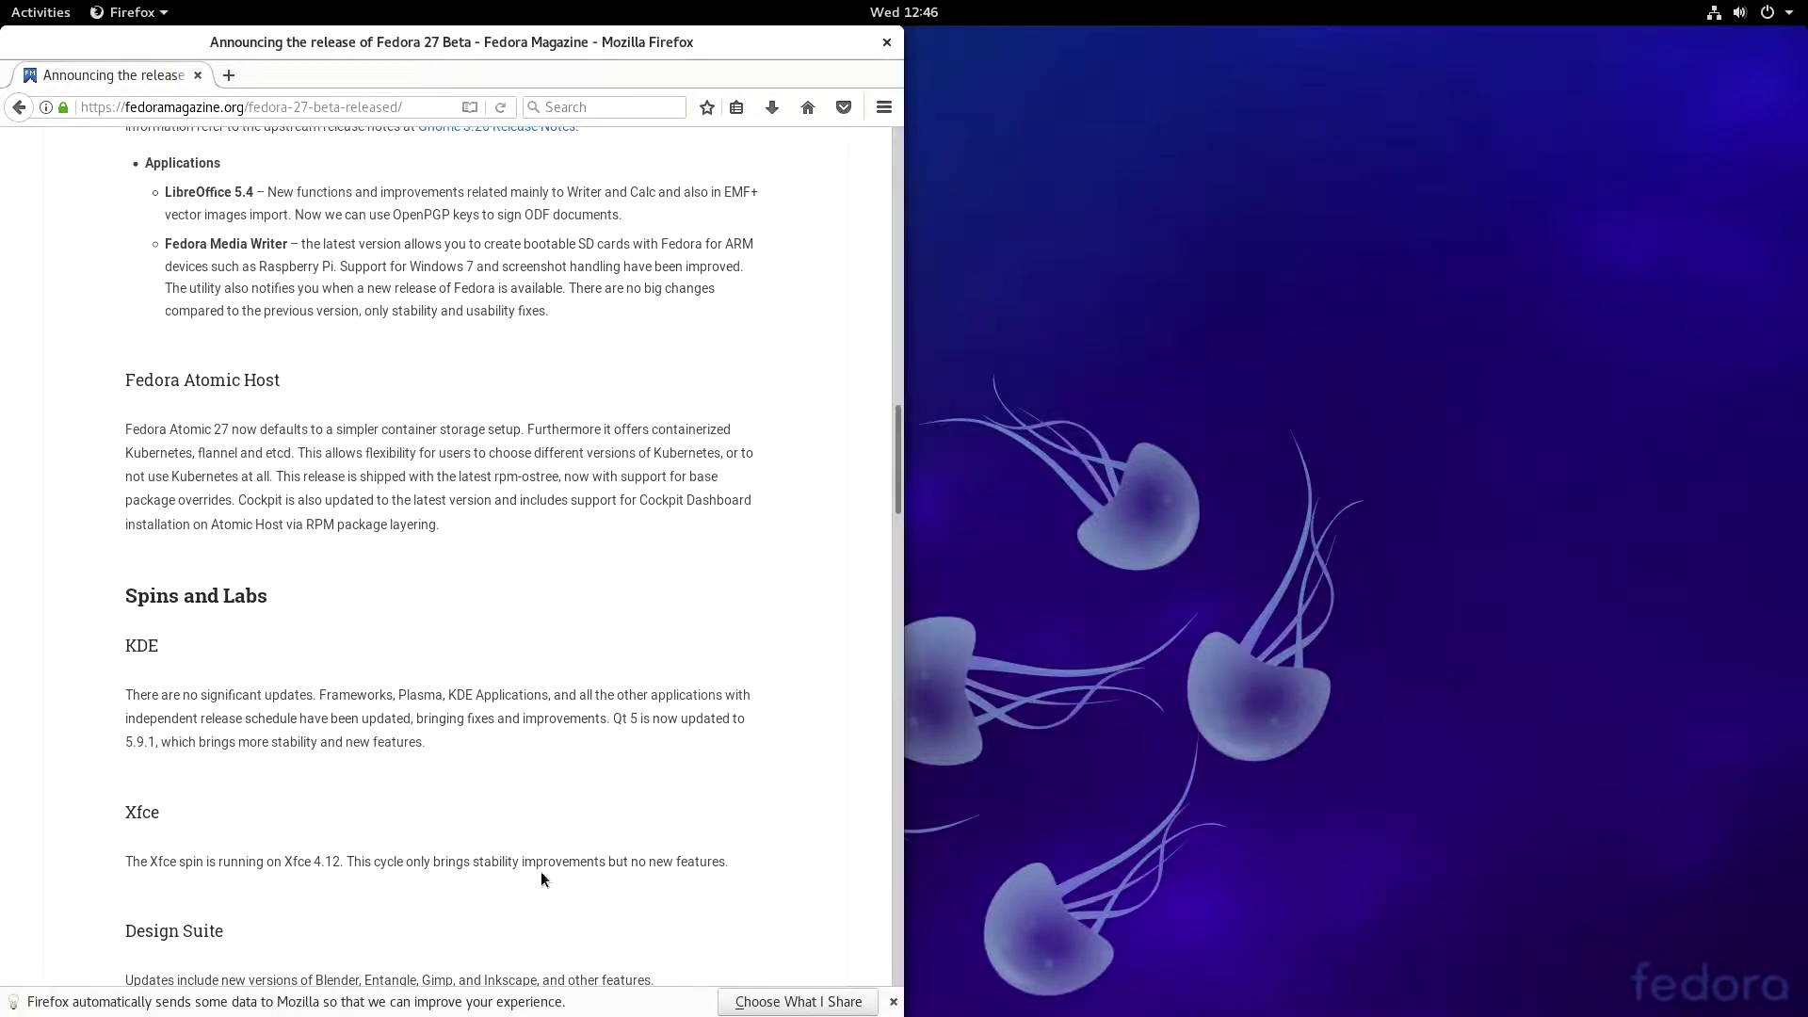
Read the remaining Fedora 27 Beta article sections from Spins and Labs through More information, and close Firefox.
scroll(617, 810, down, 4)
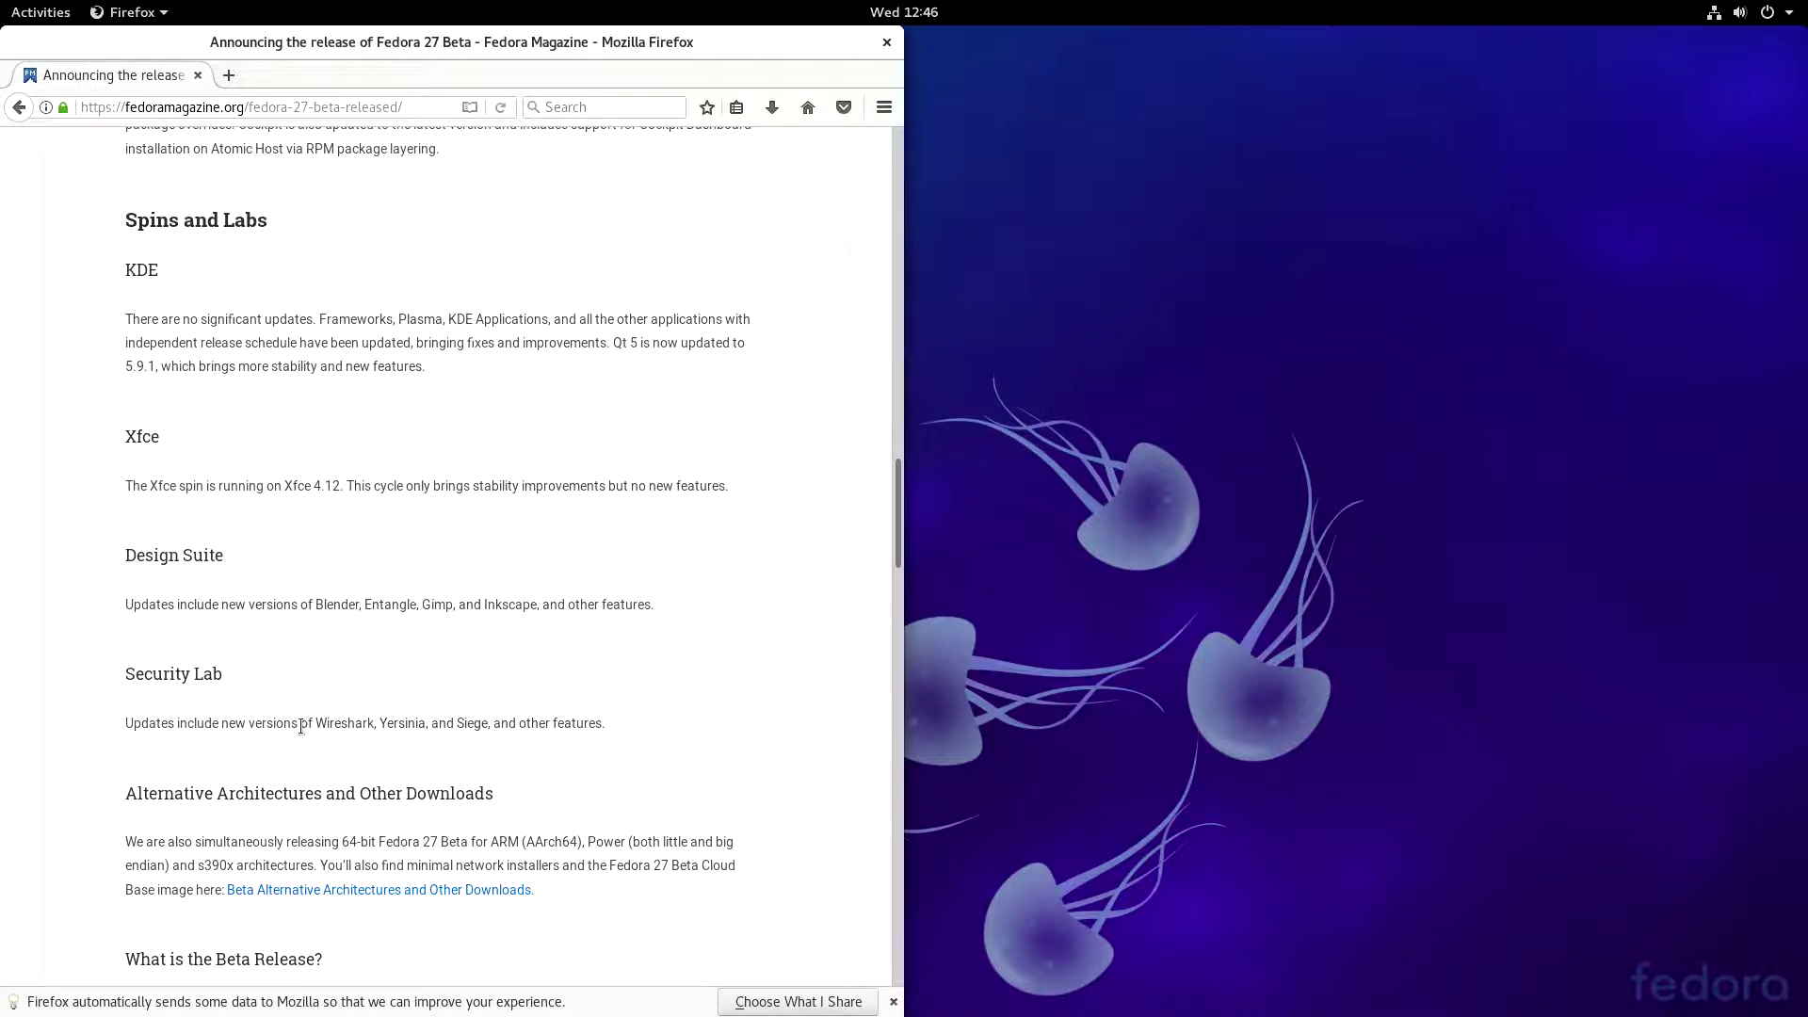
scroll(449, 727, down, 5)
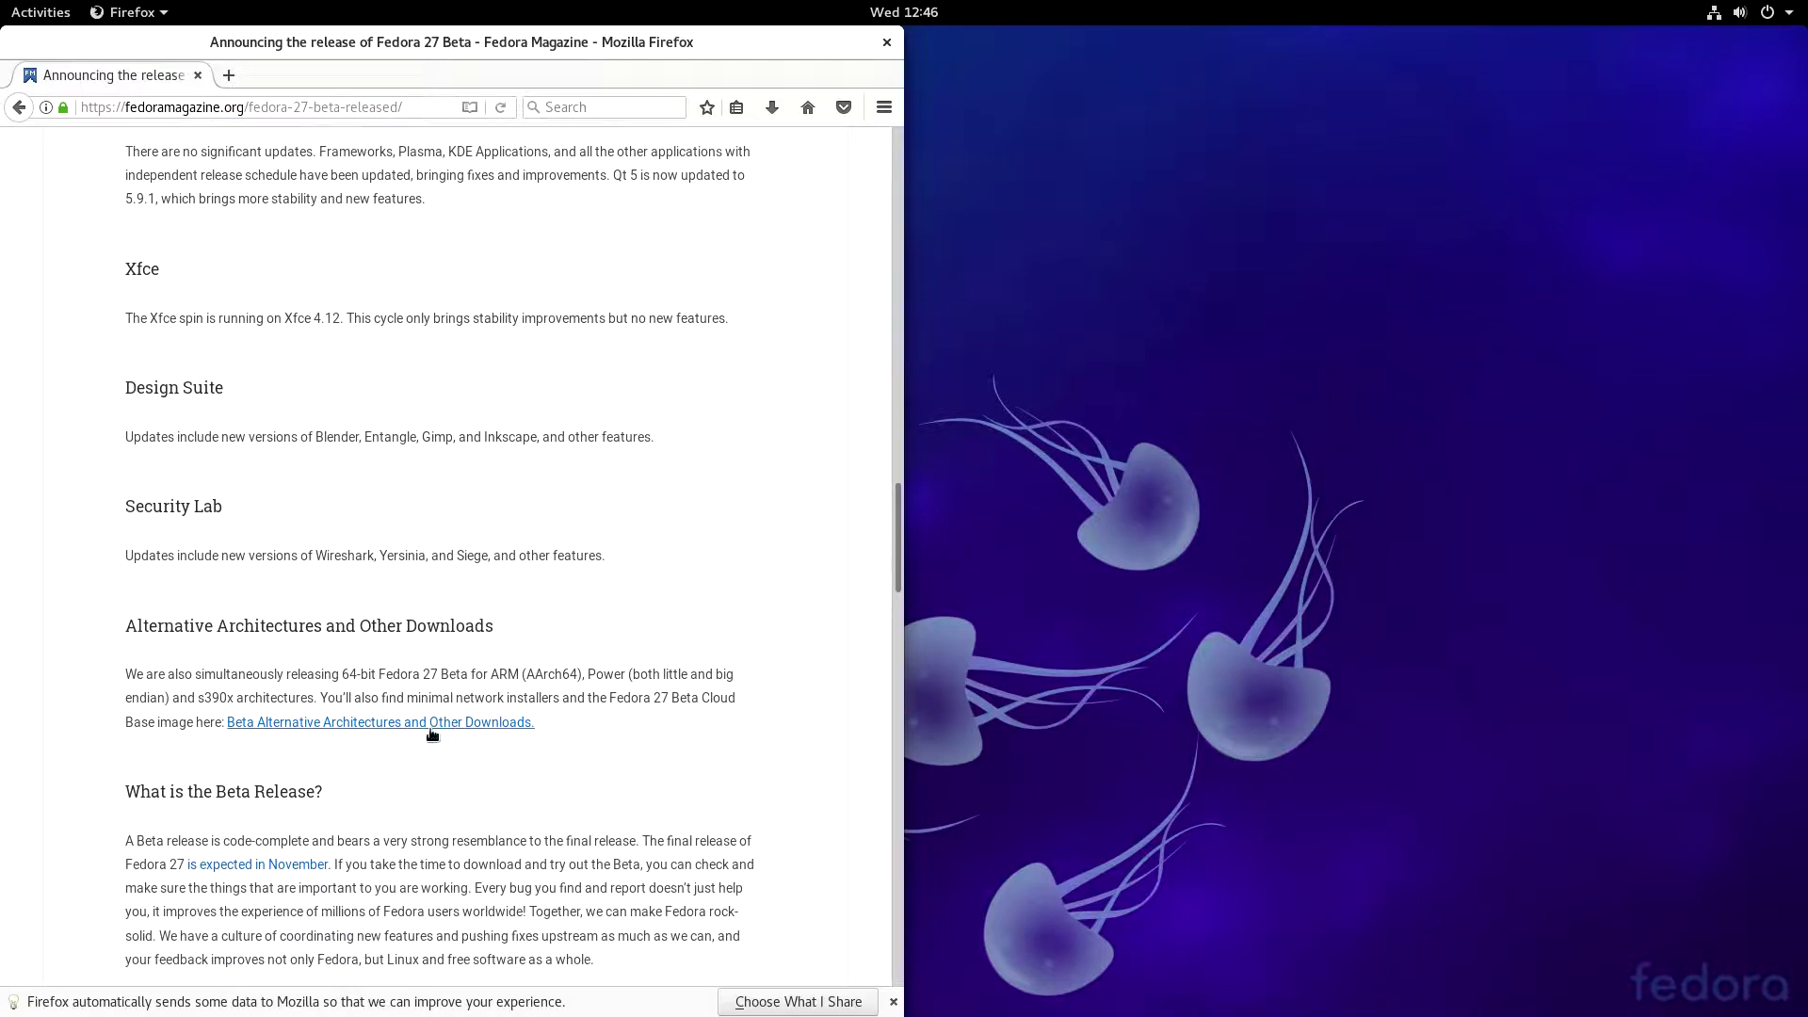
scroll(430, 735, down, 3)
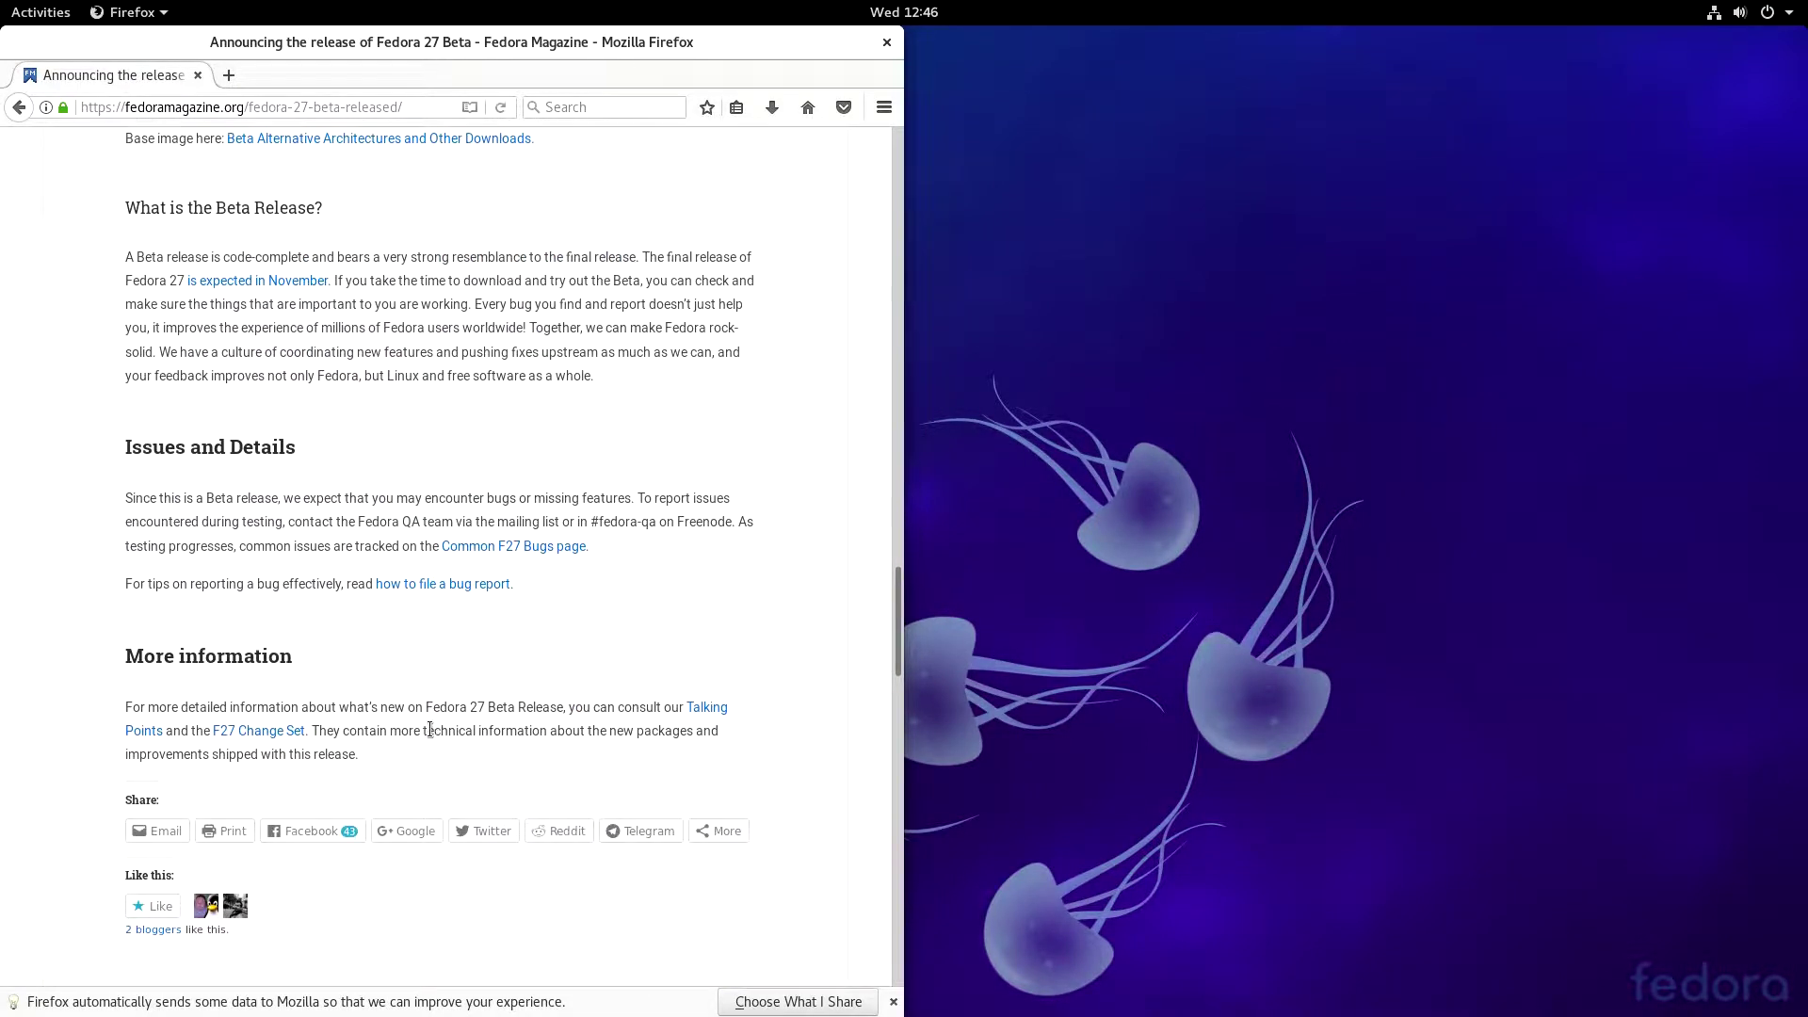
click(887, 42)
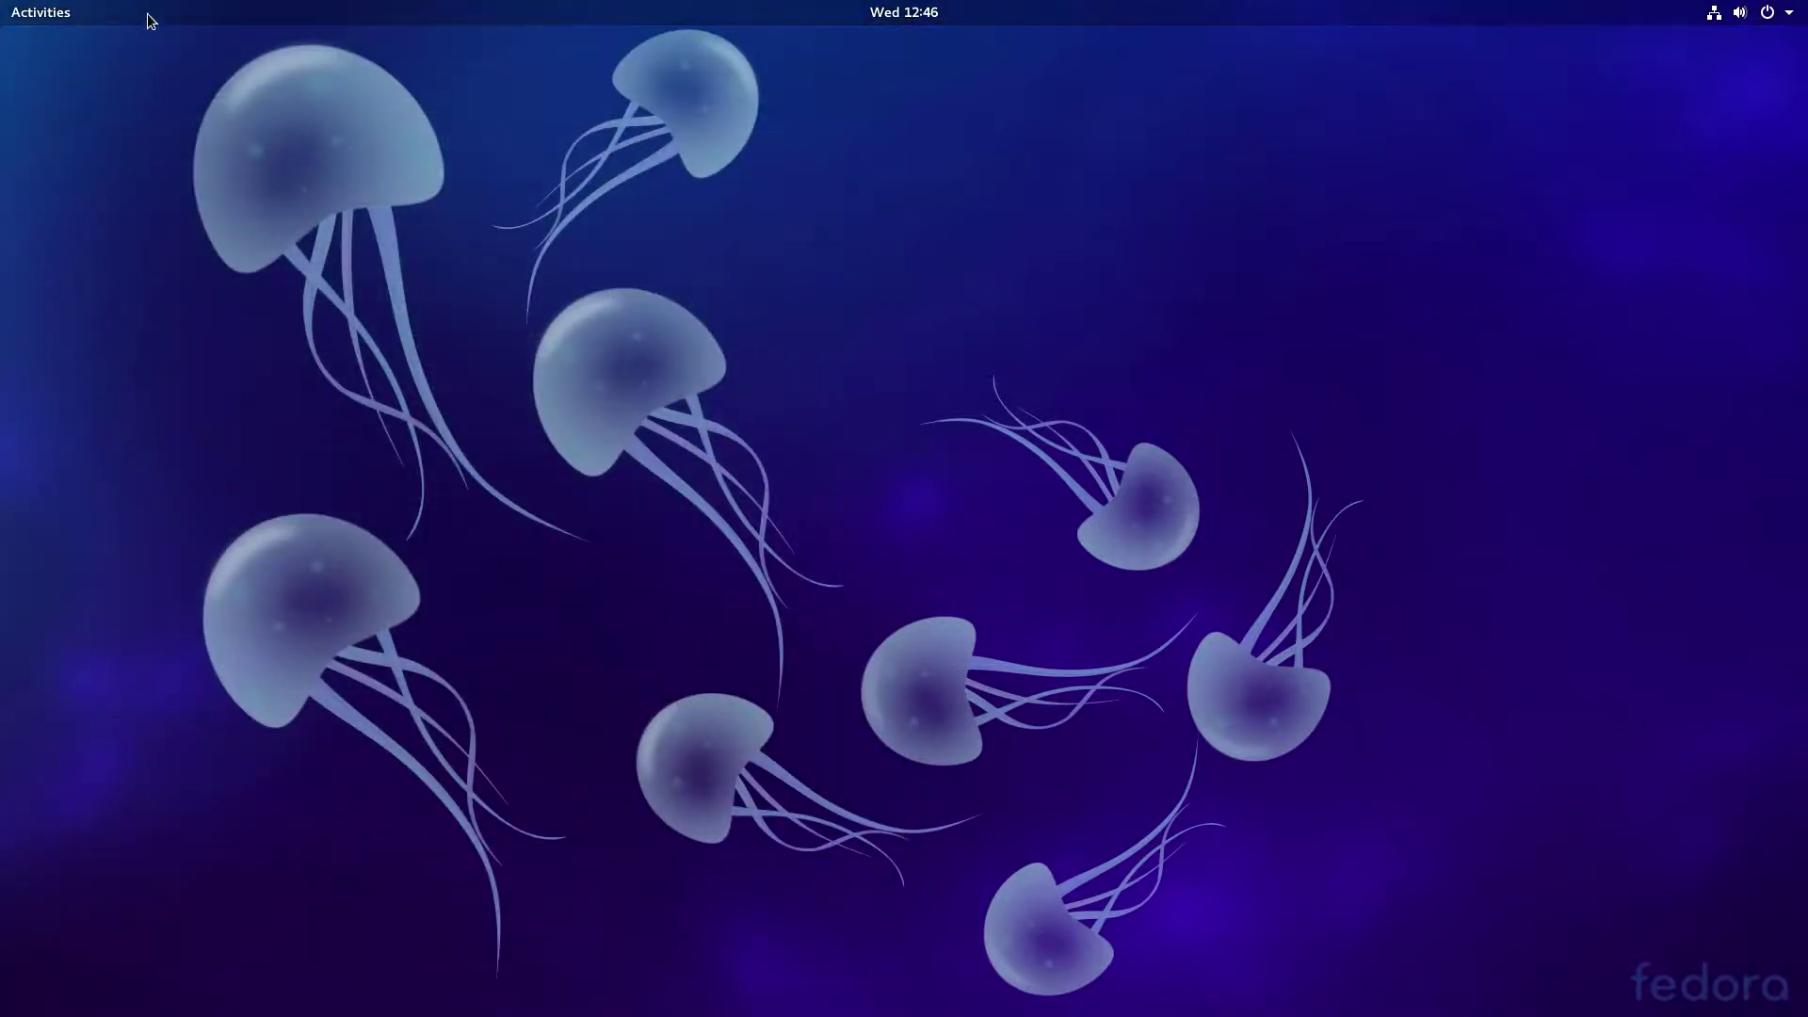
Reopen Firefox, view its version information in the About Mozilla Firefox window, and close the browser.
click(45, 13)
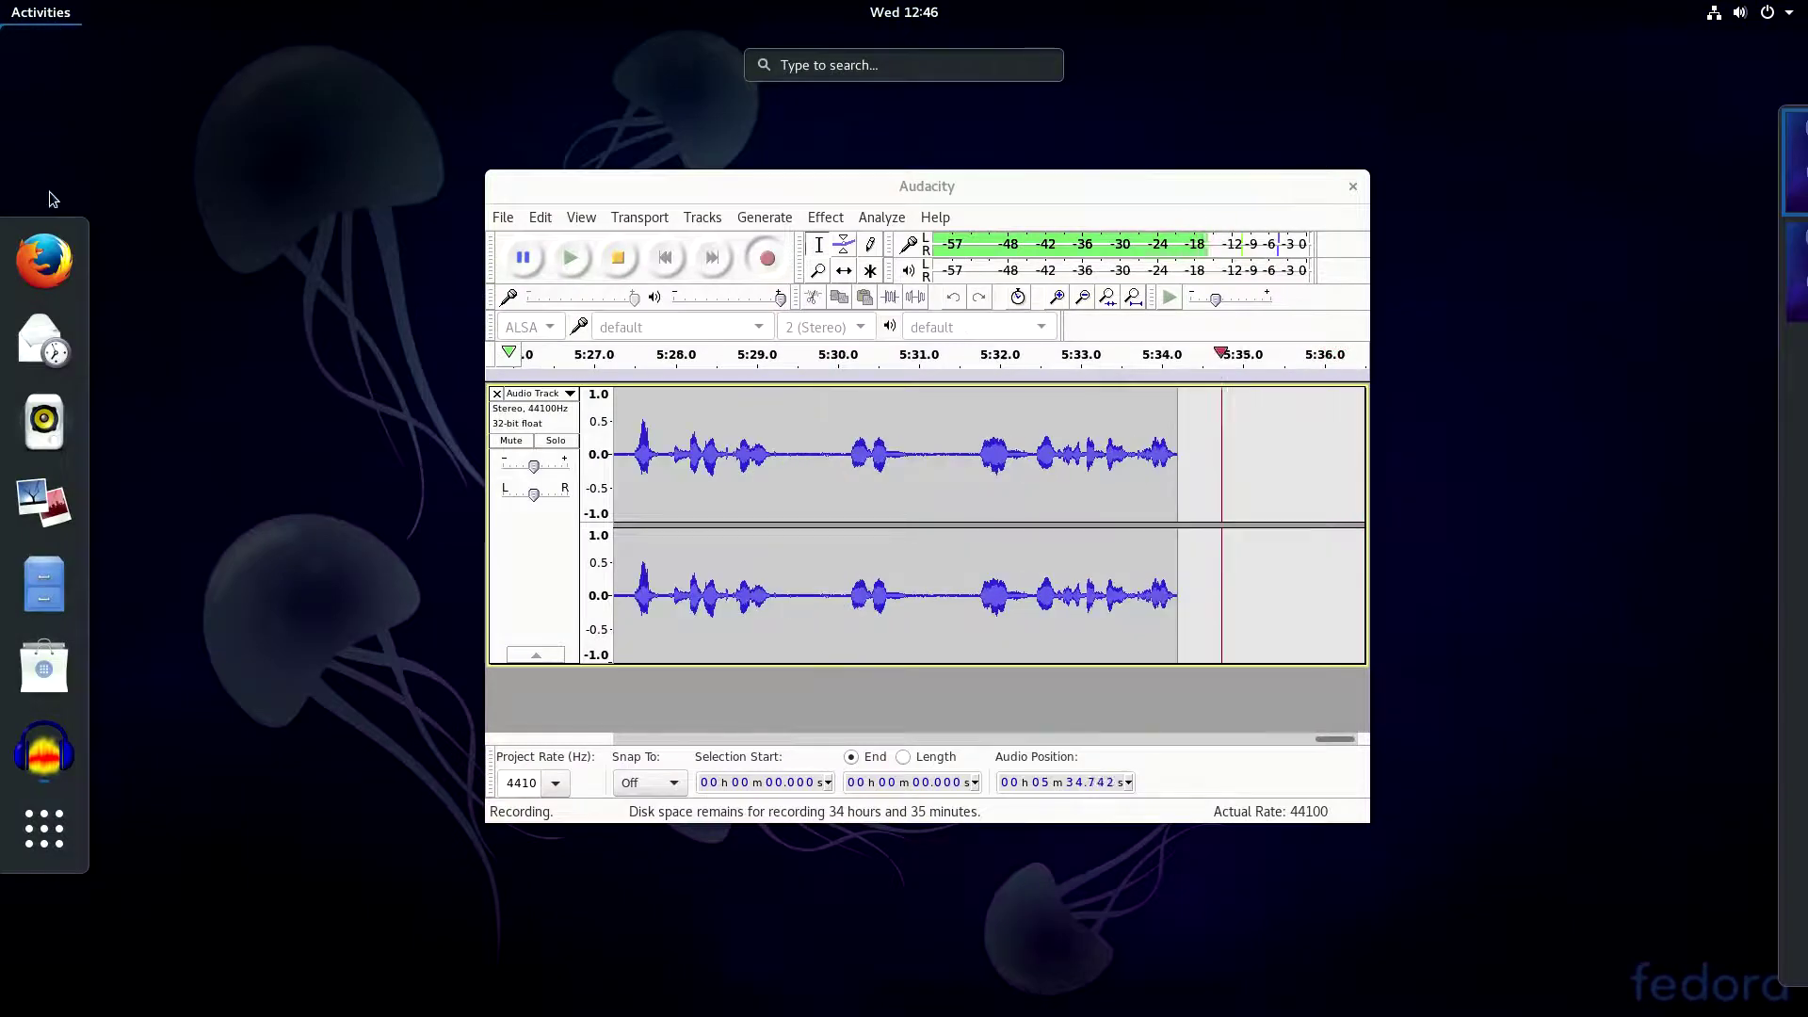
click(38, 263)
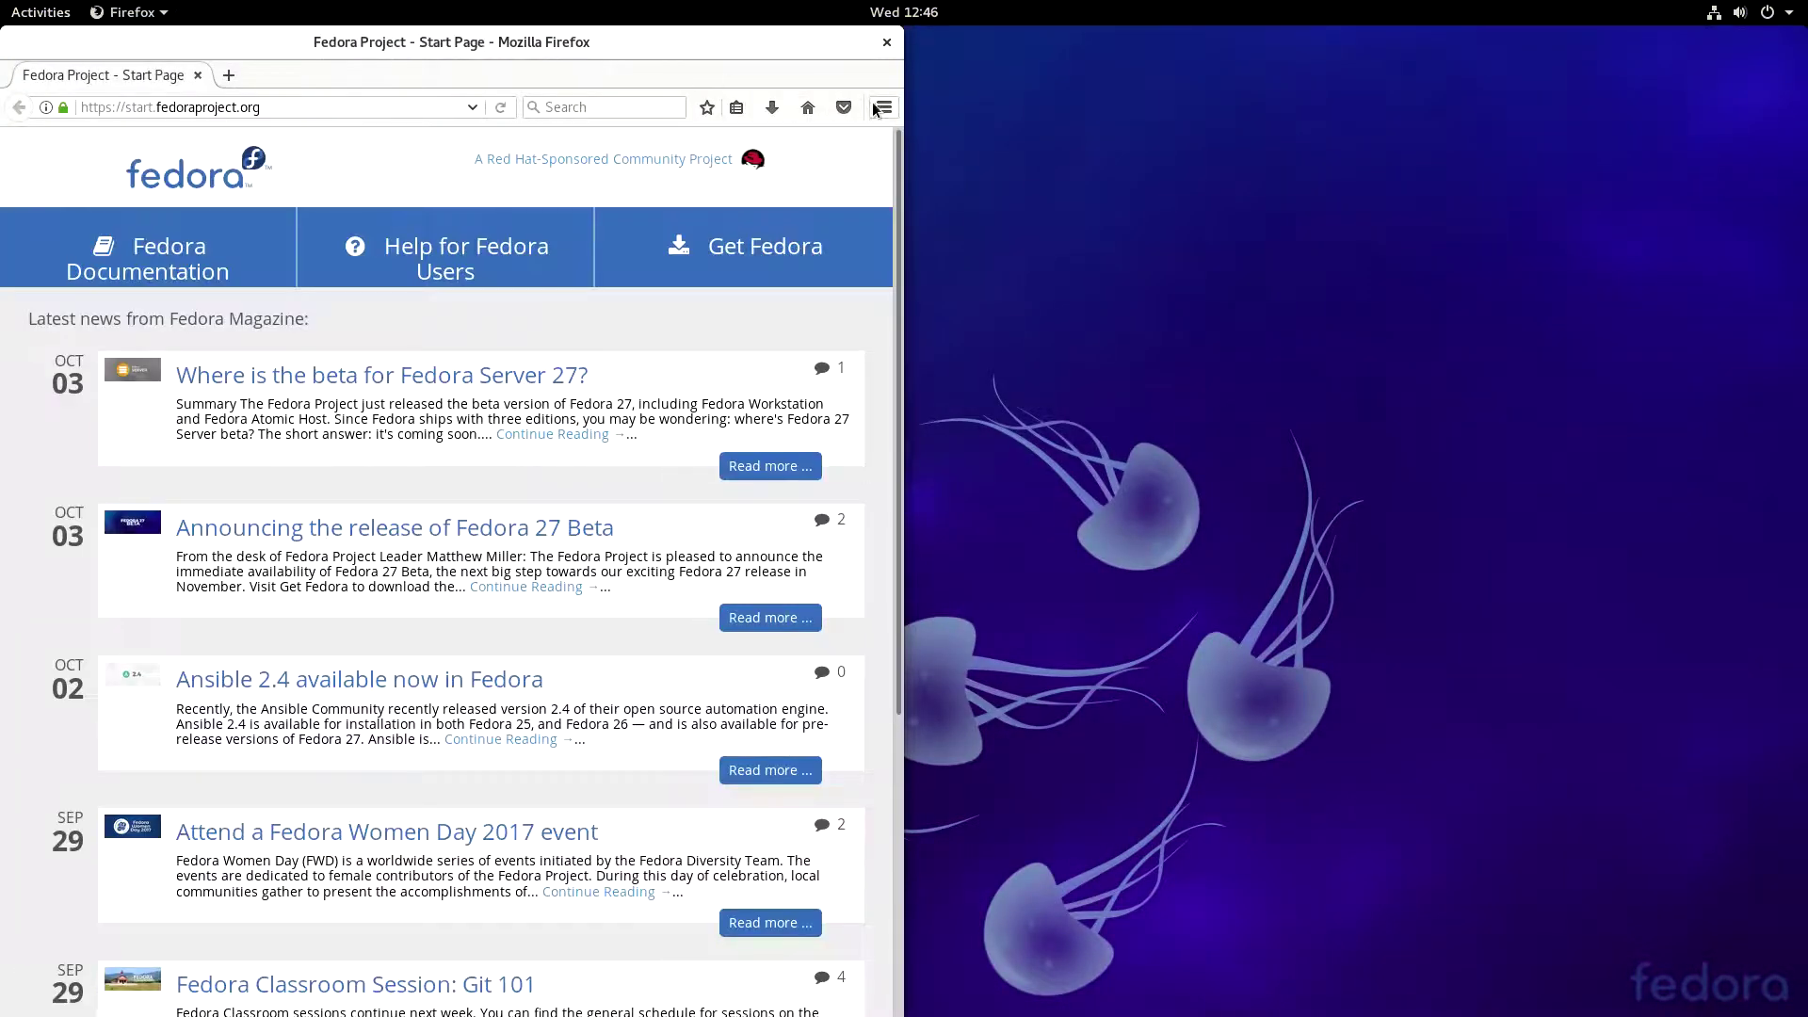
click(884, 107)
click(830, 606)
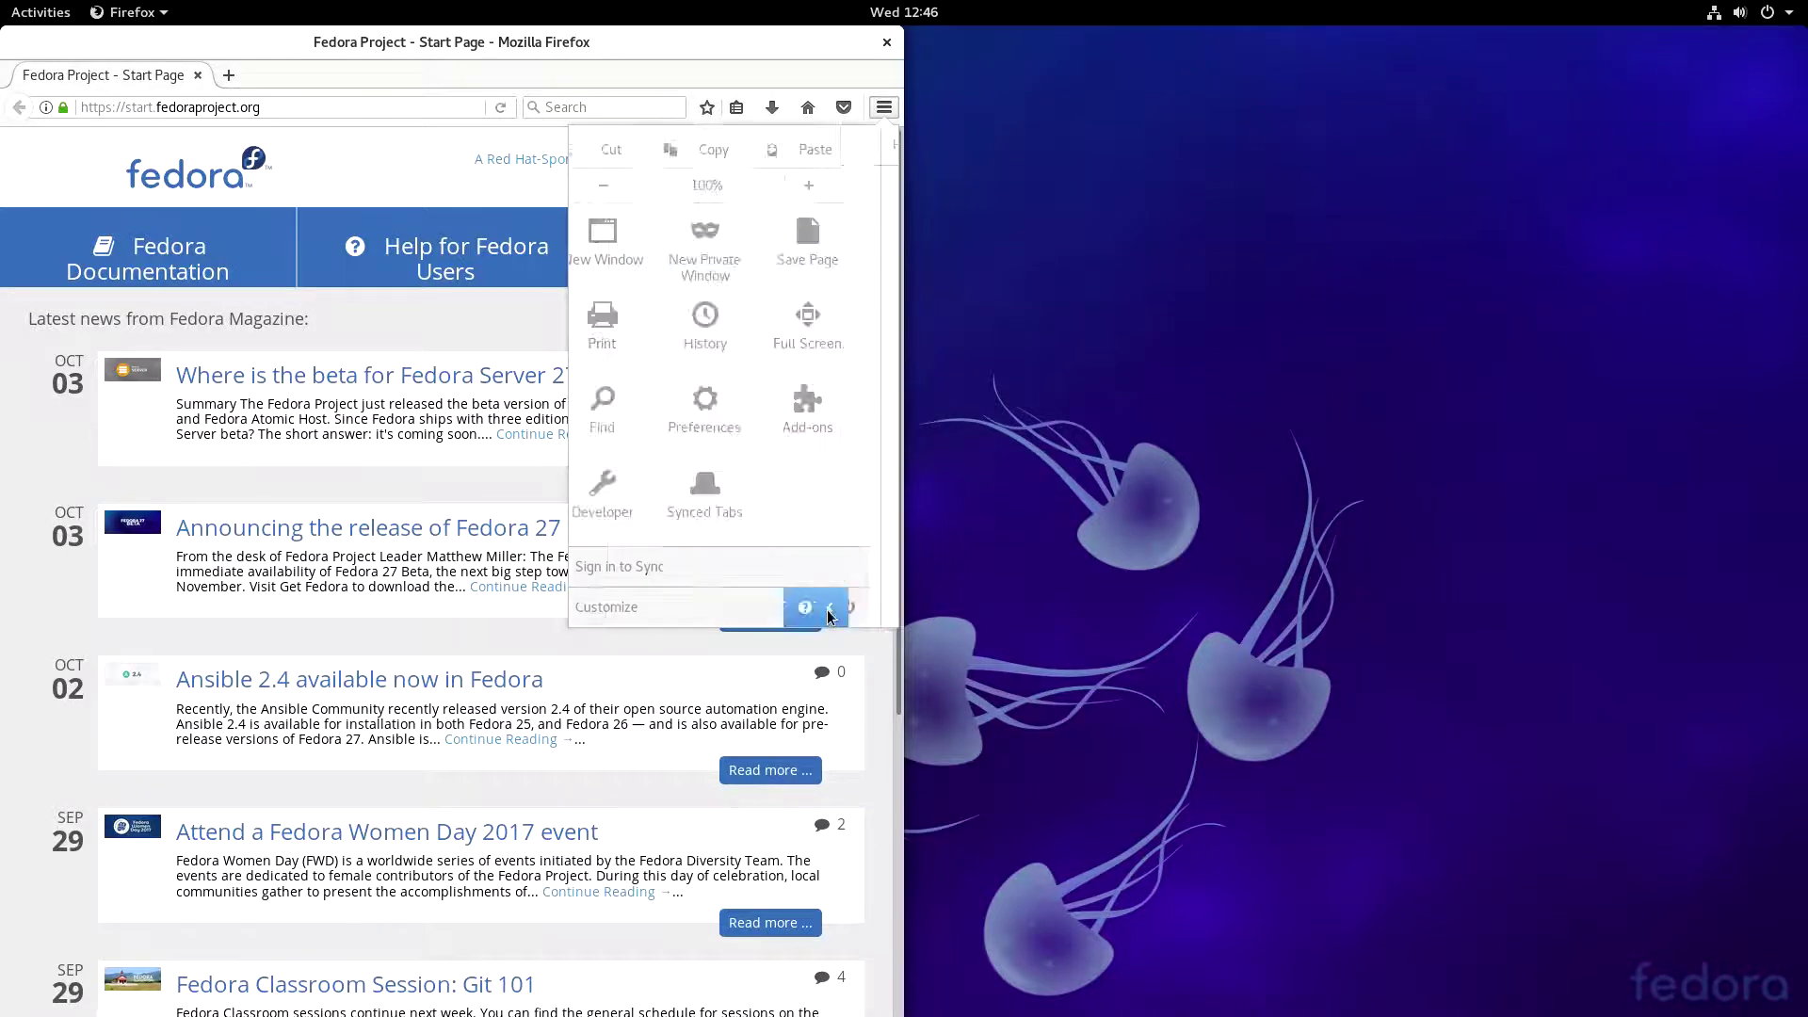
click(716, 394)
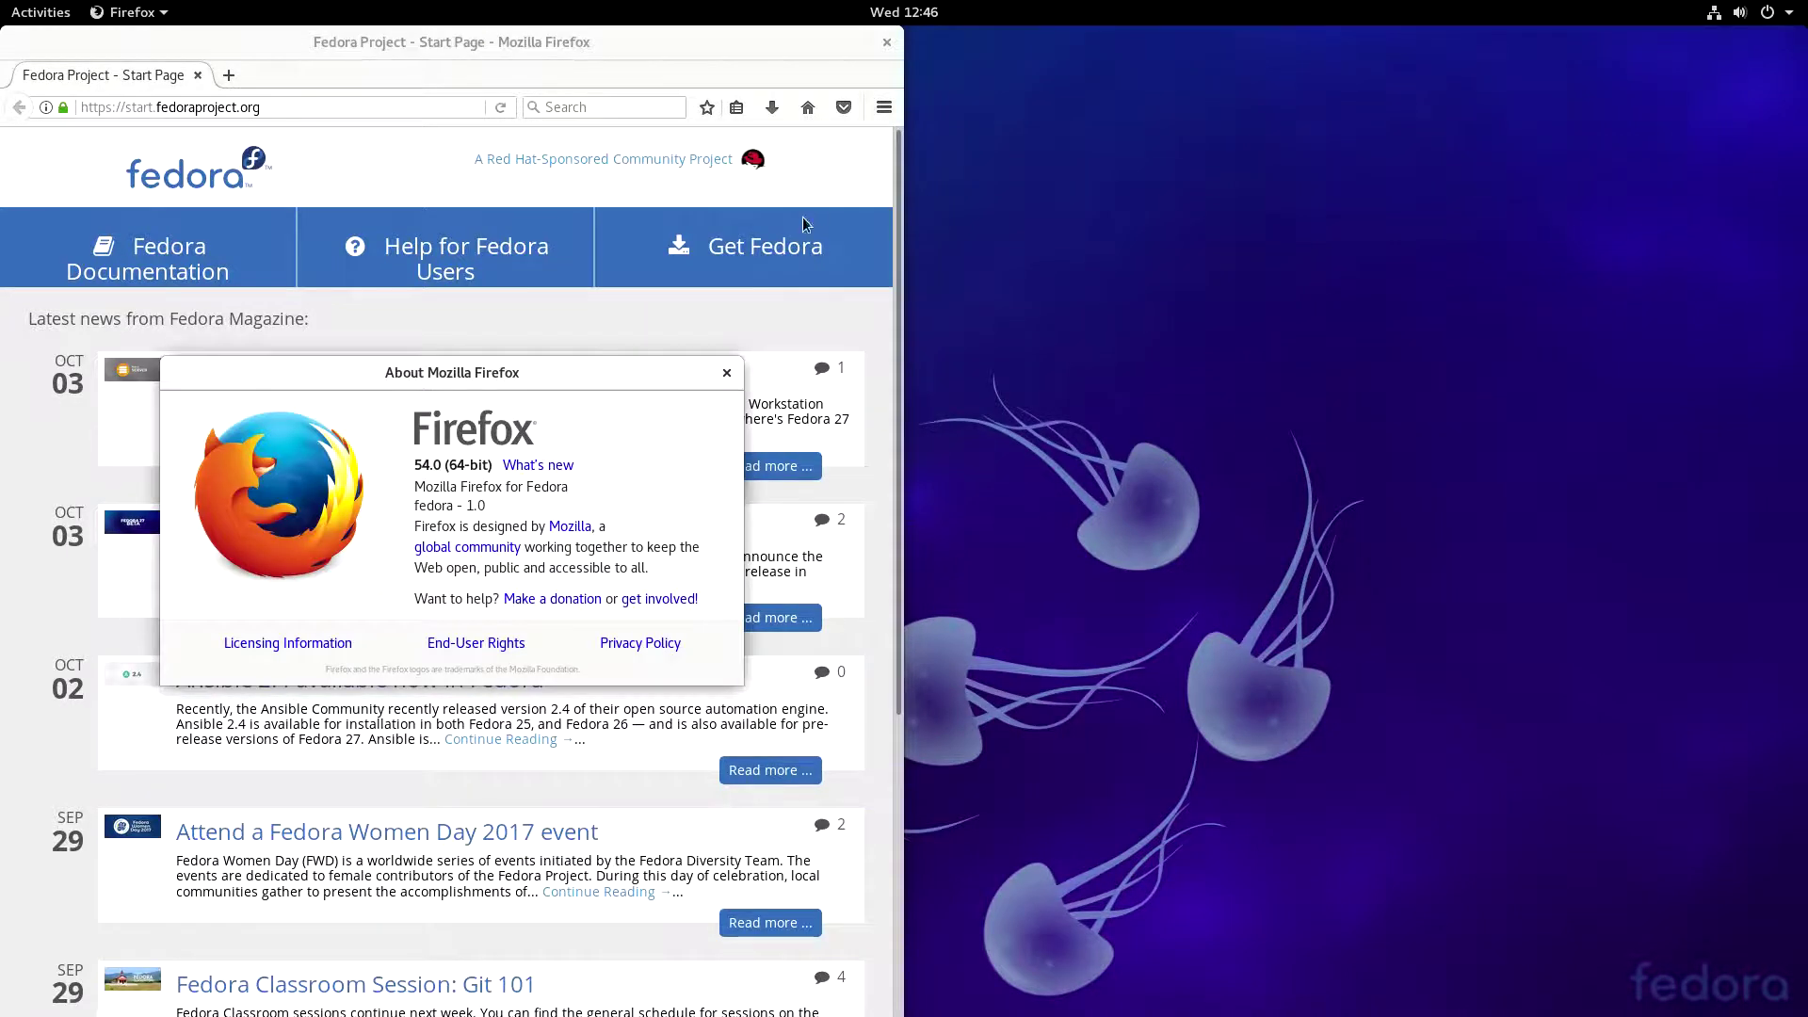
click(726, 373)
click(886, 44)
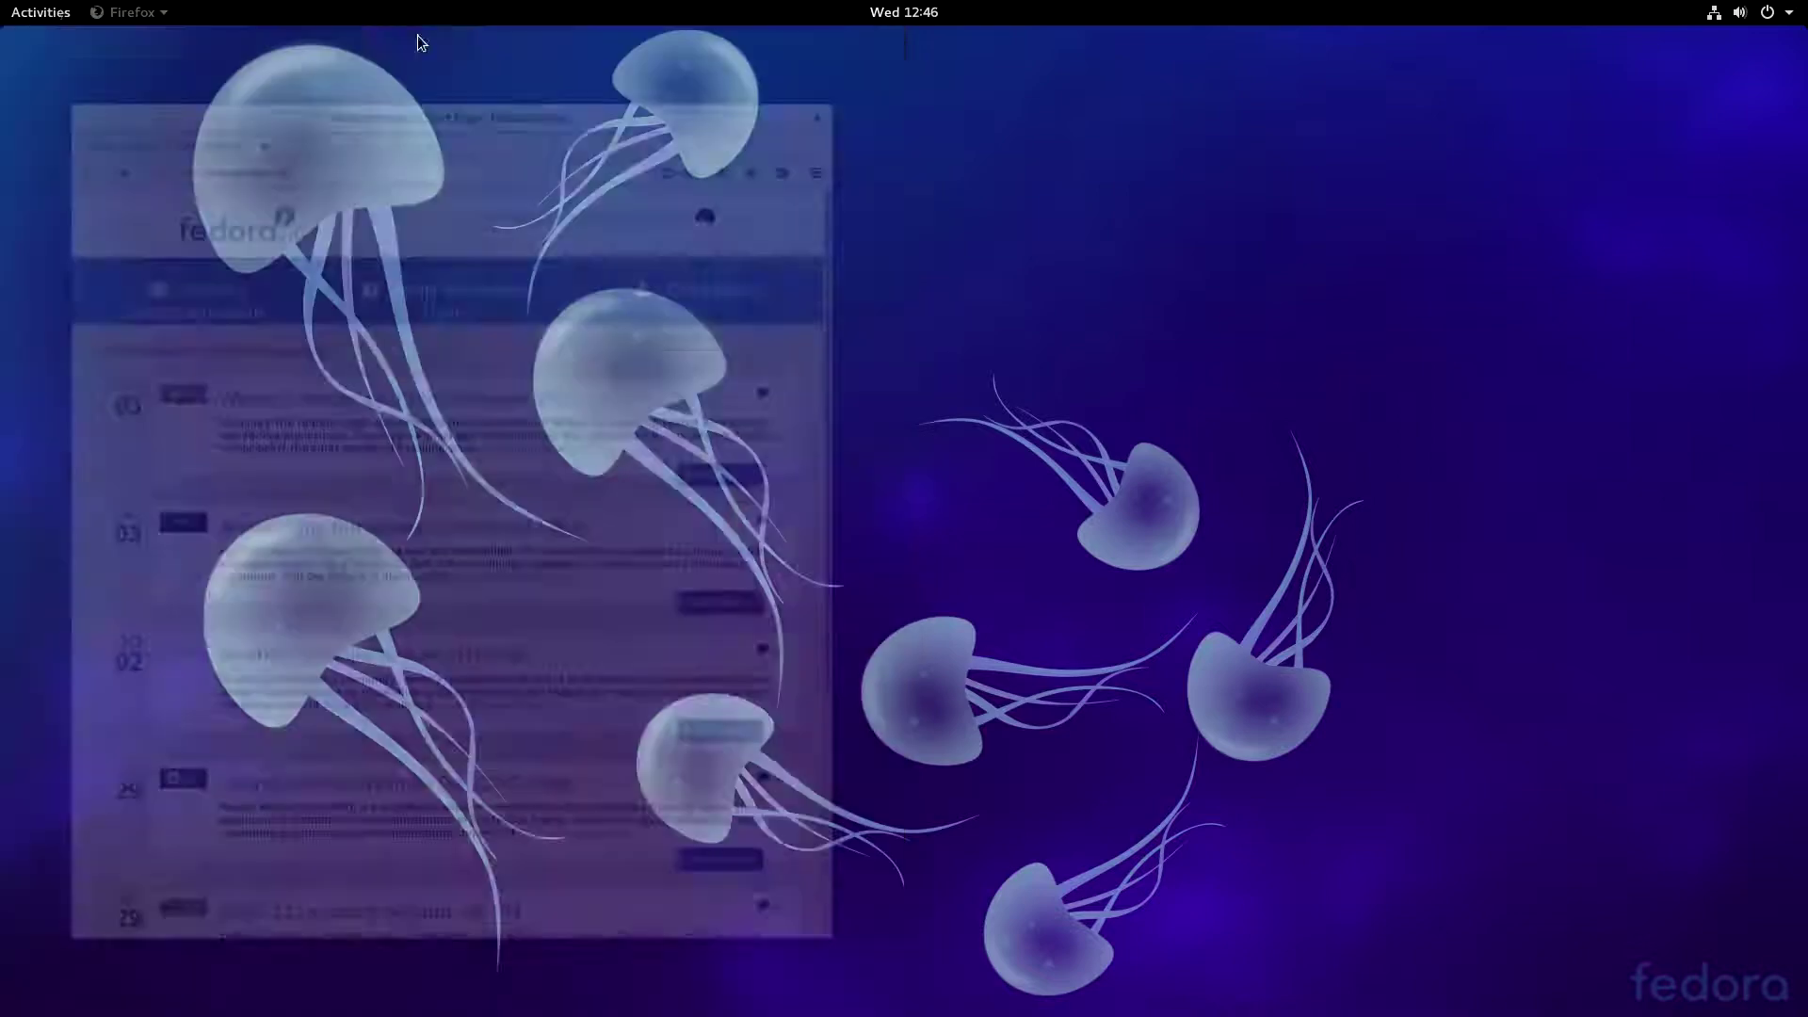
Open the Files application, view its version in the About dialog, and close it.
mouse_move(2, 2)
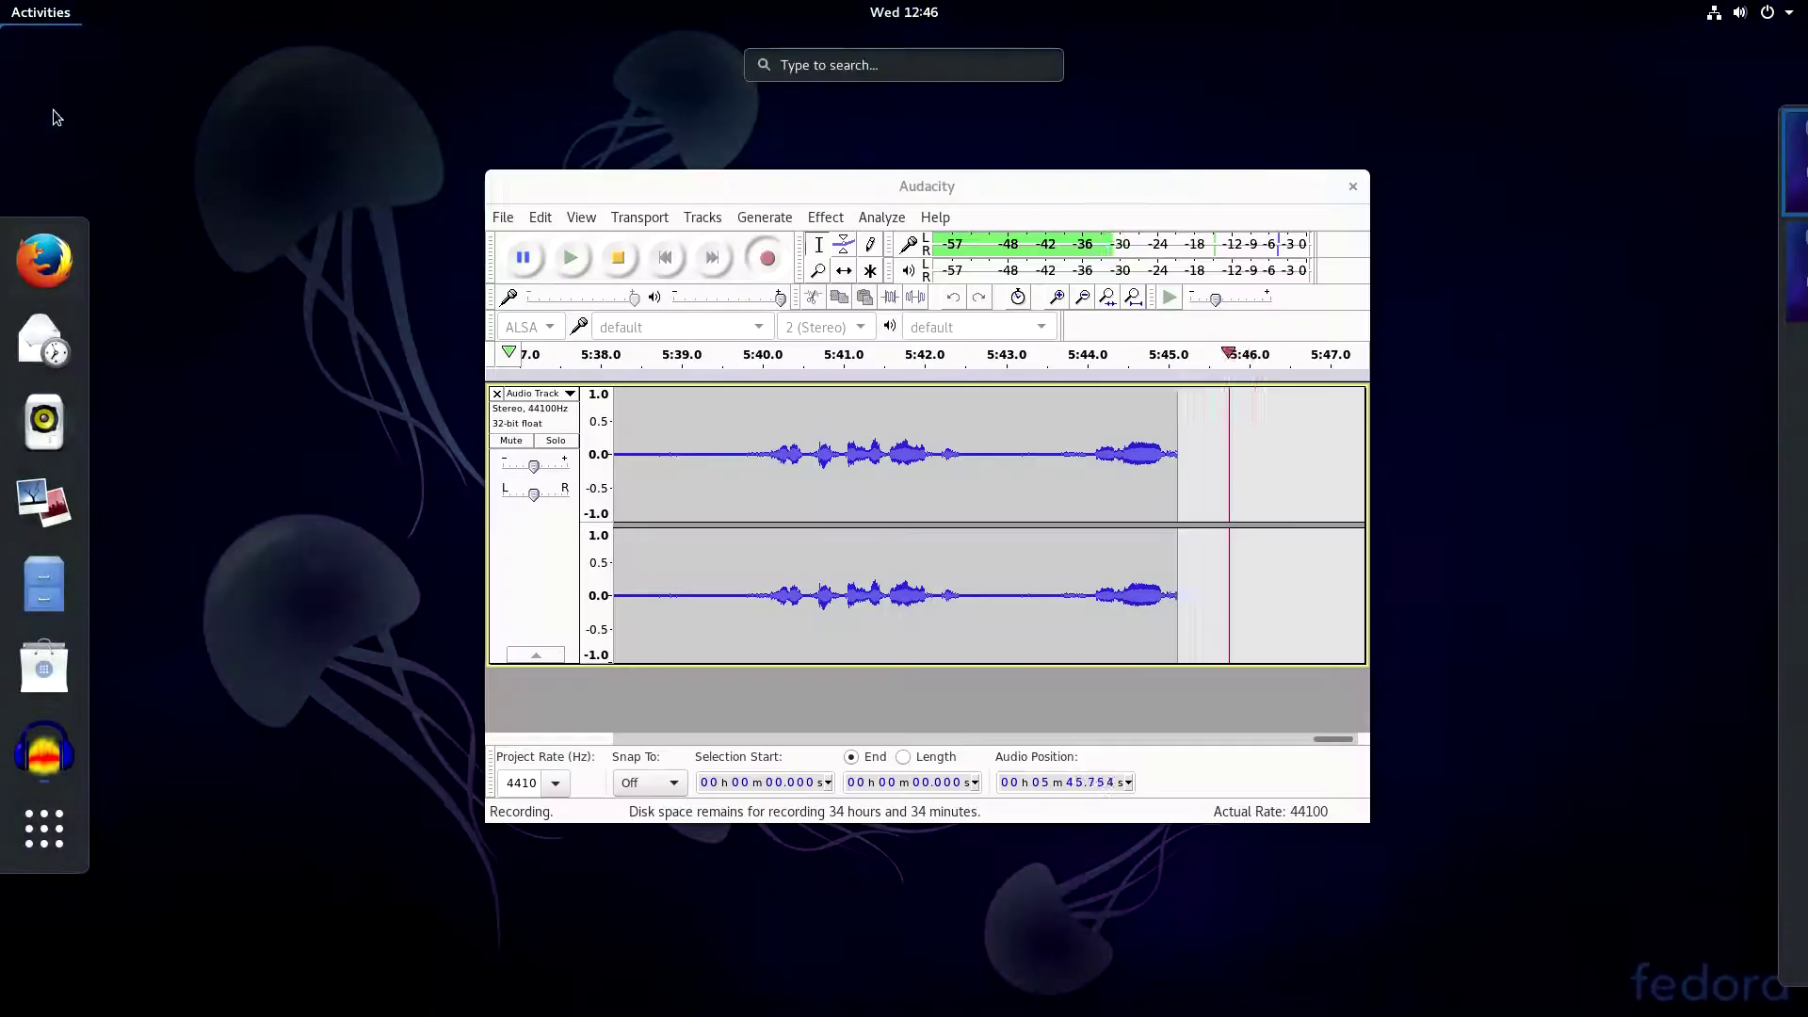
click(43, 584)
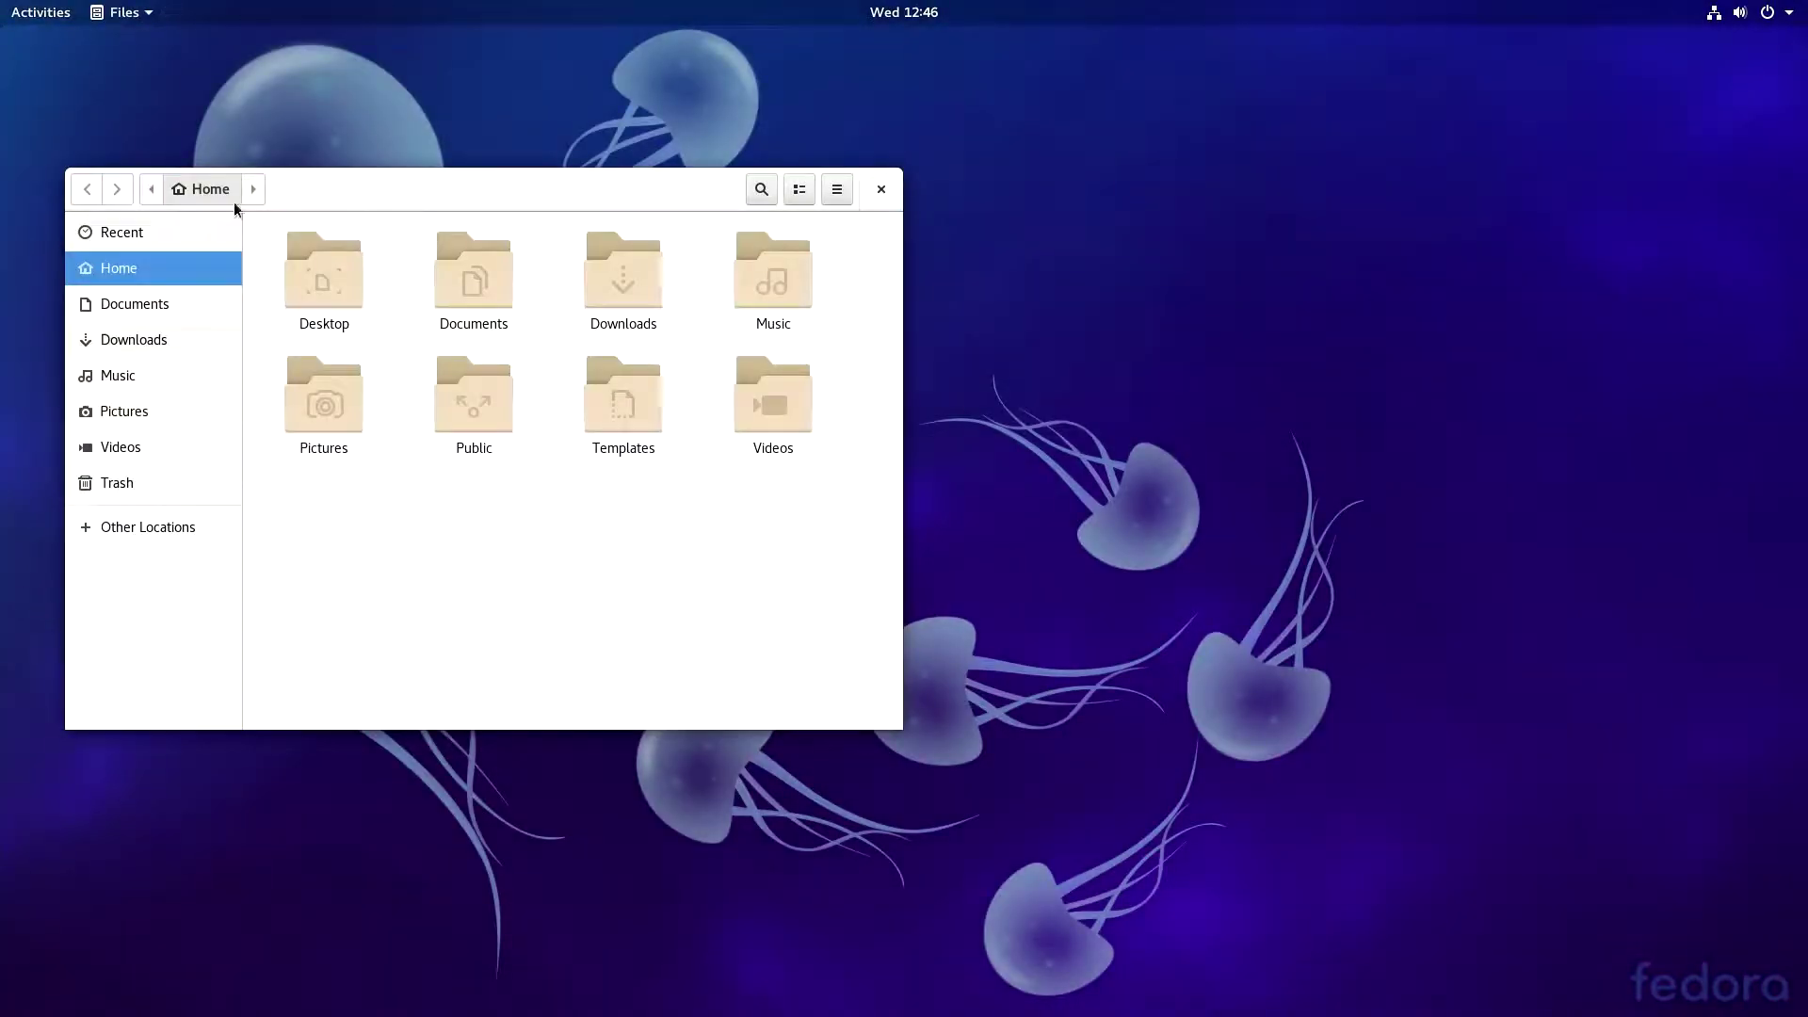
click(129, 13)
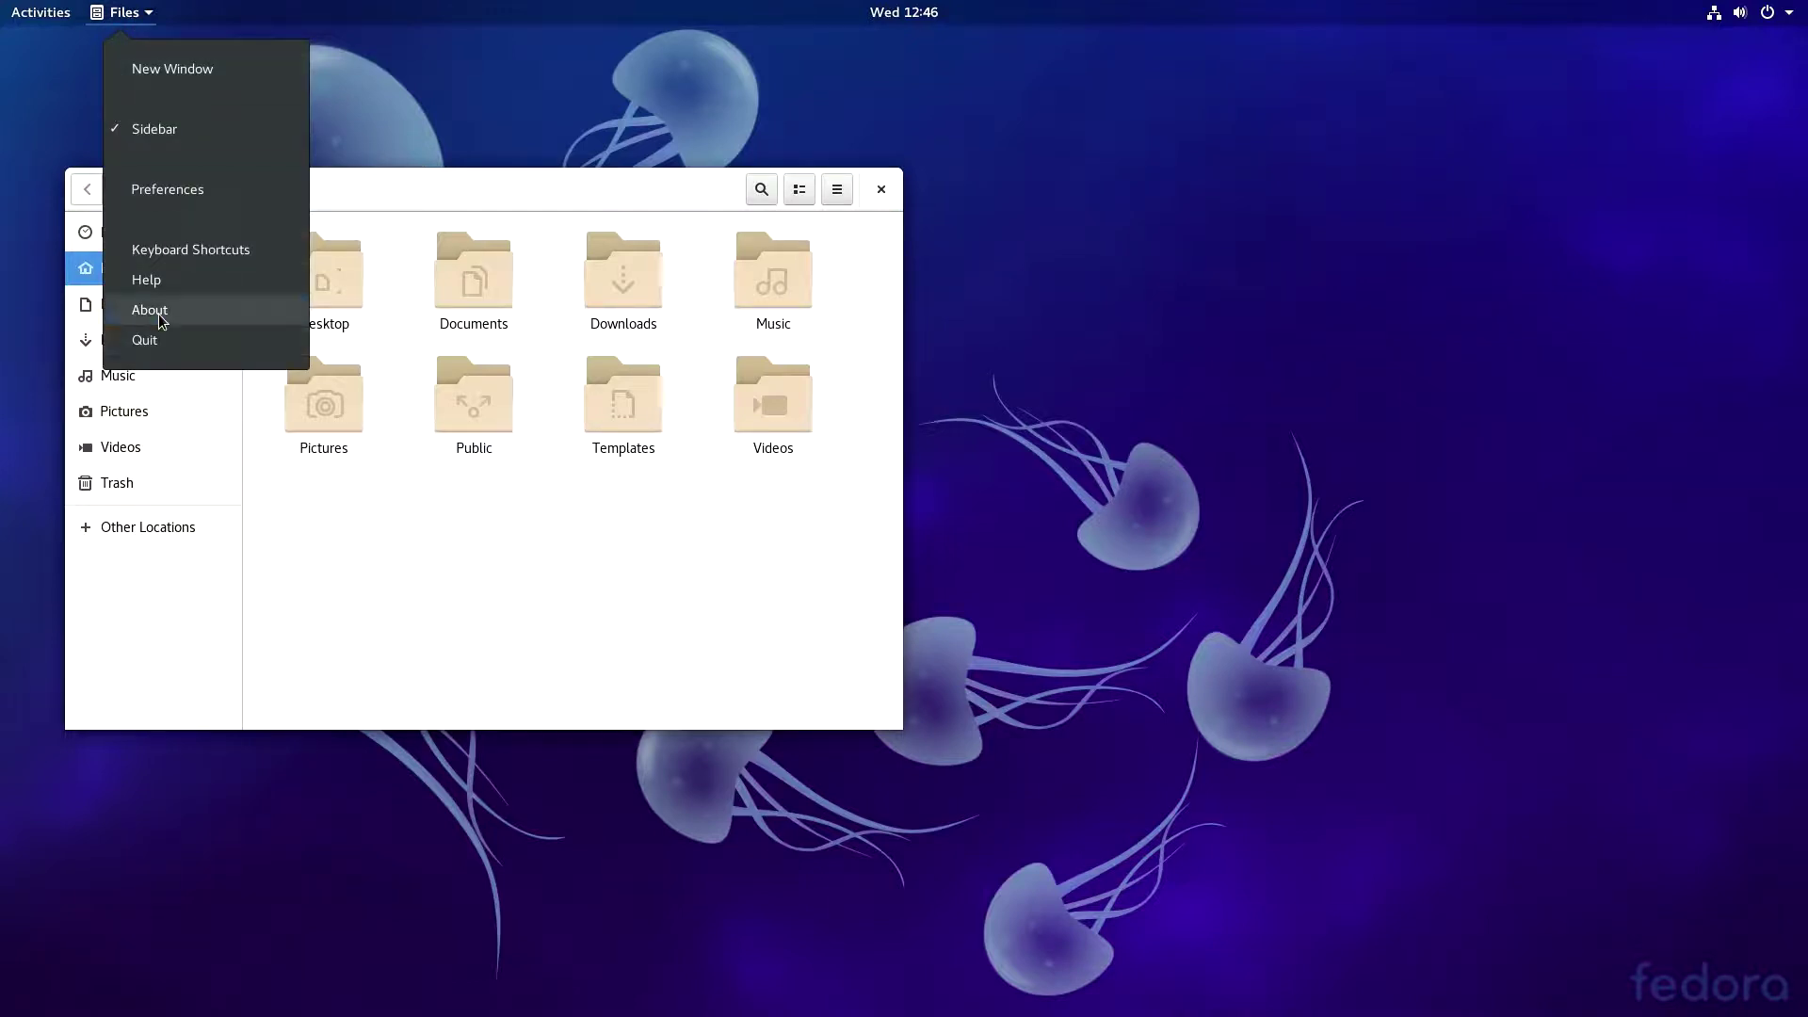
click(199, 316)
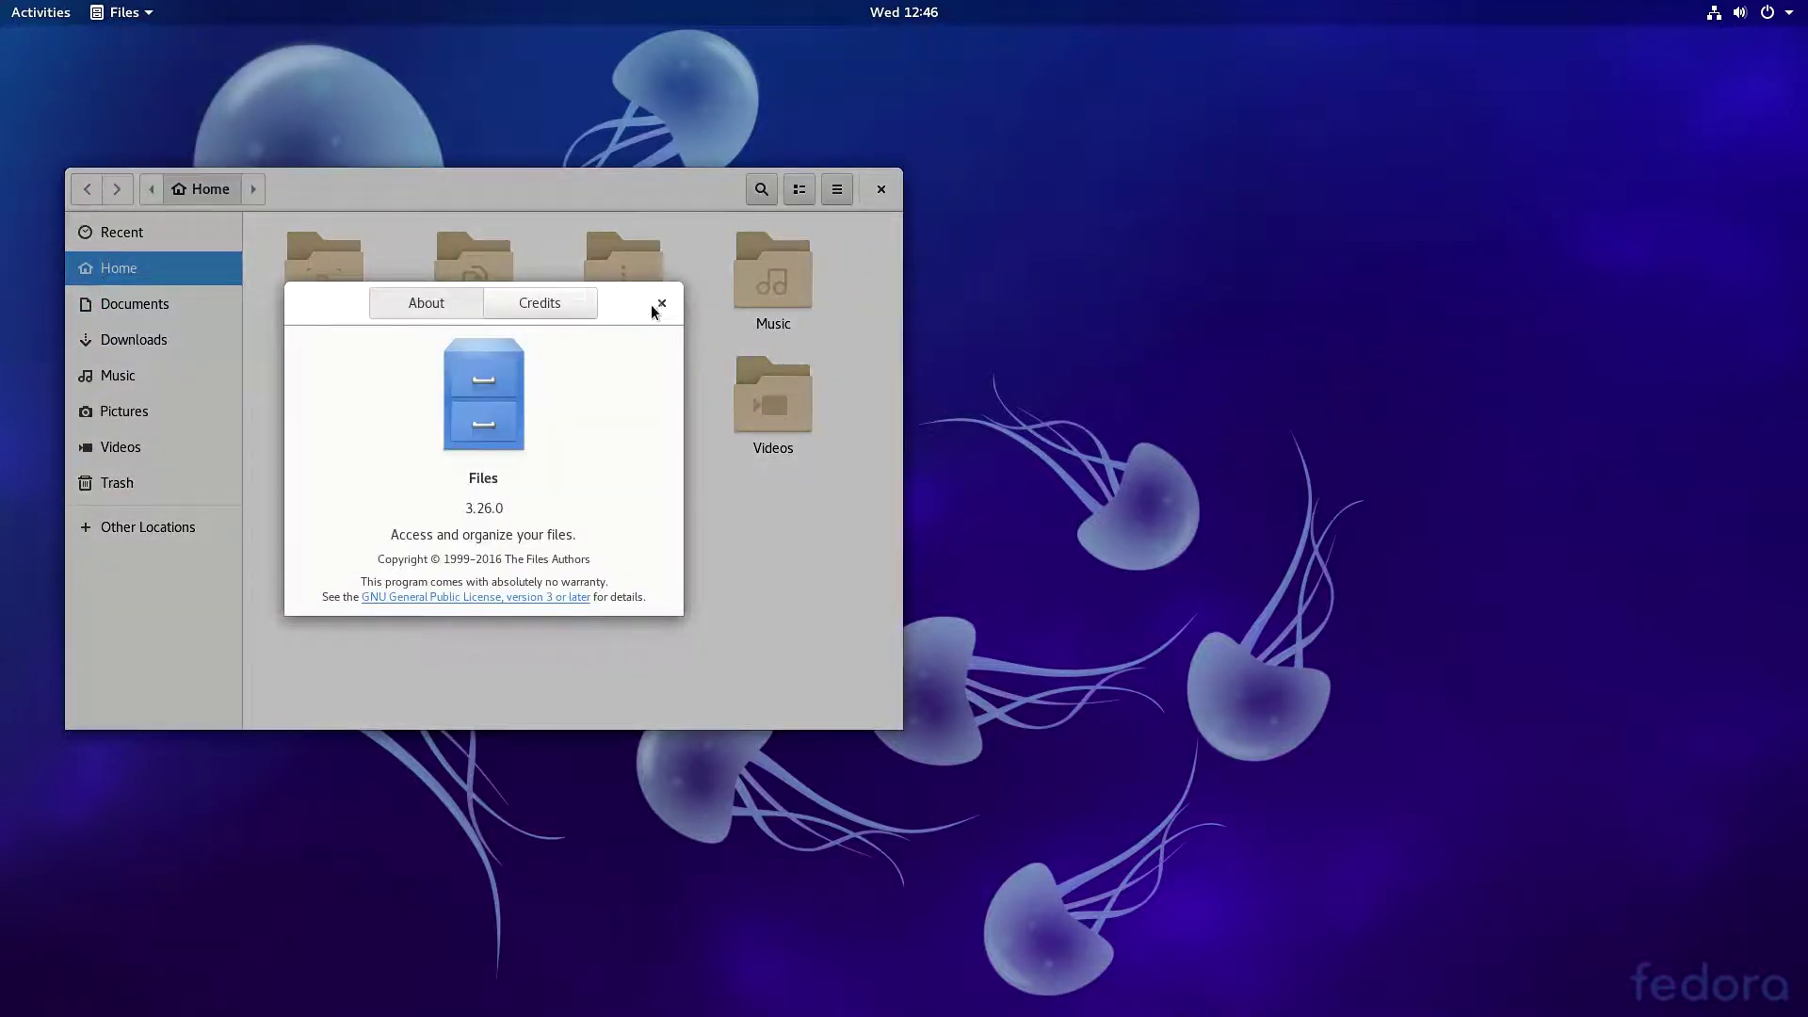
click(662, 303)
click(880, 190)
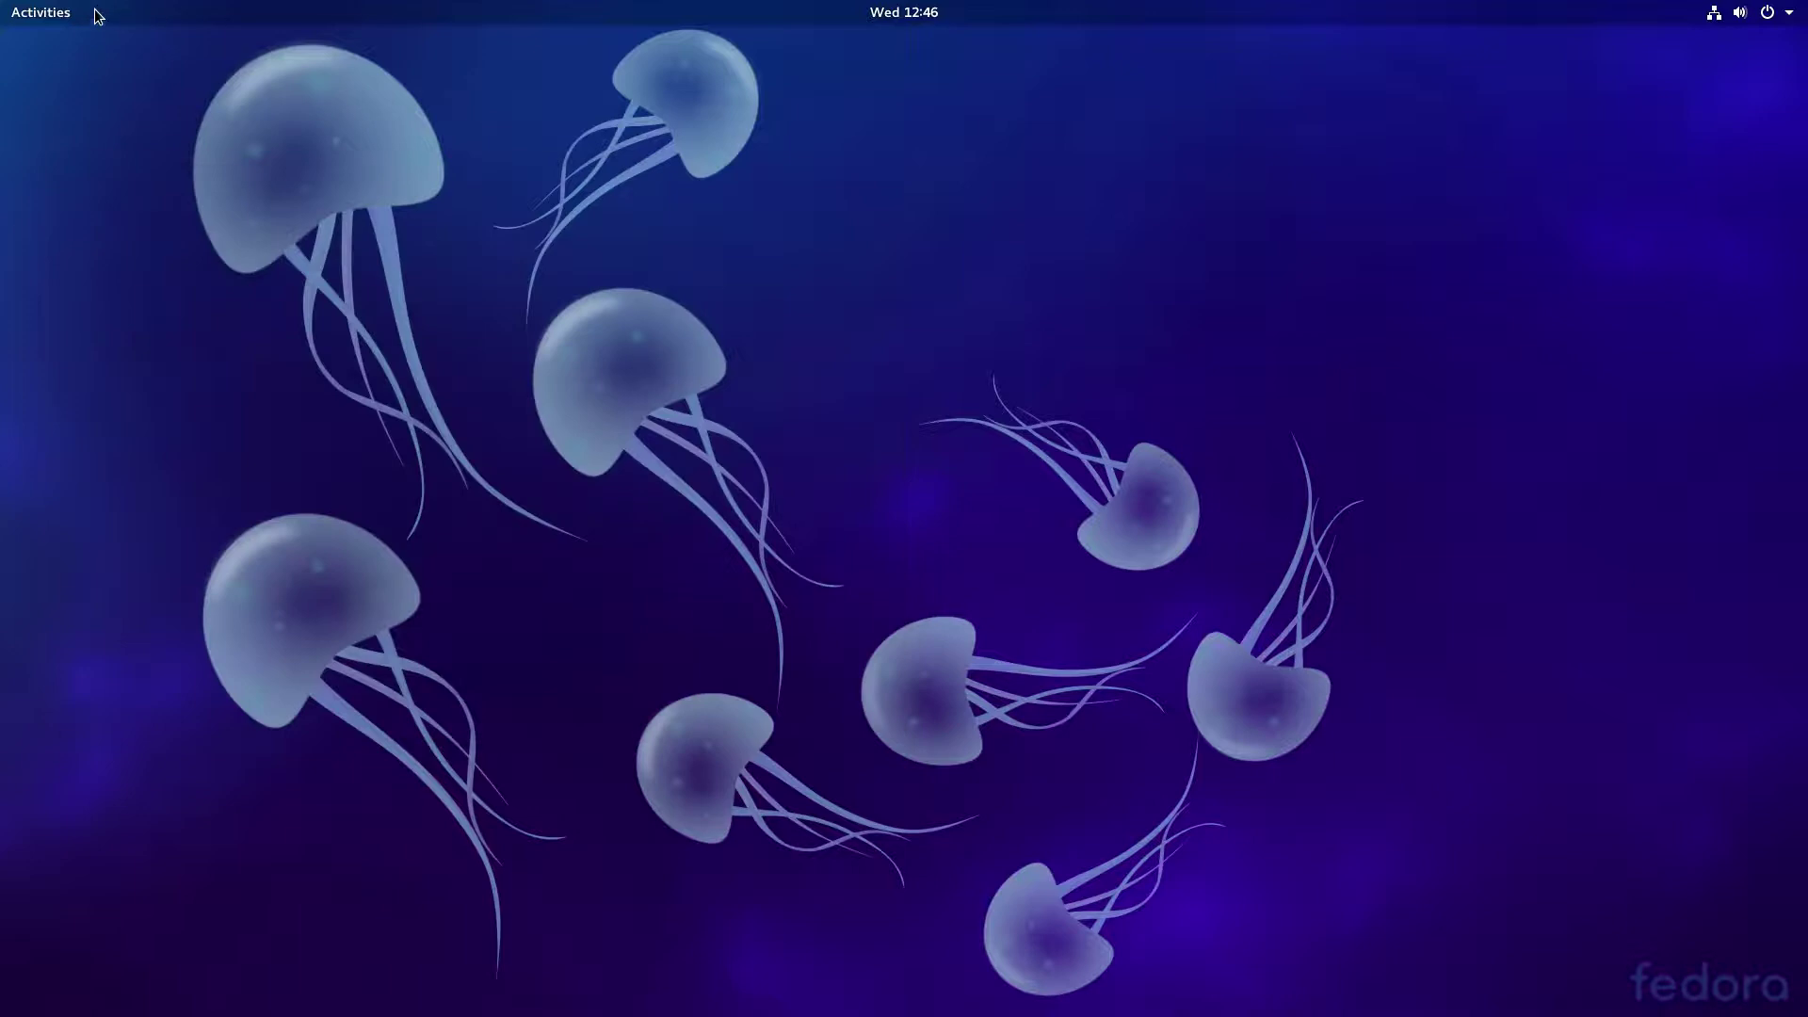
Launch LibreOffice Writer, view its version in the About LibreOffice dialog, and close it.
click(53, 20)
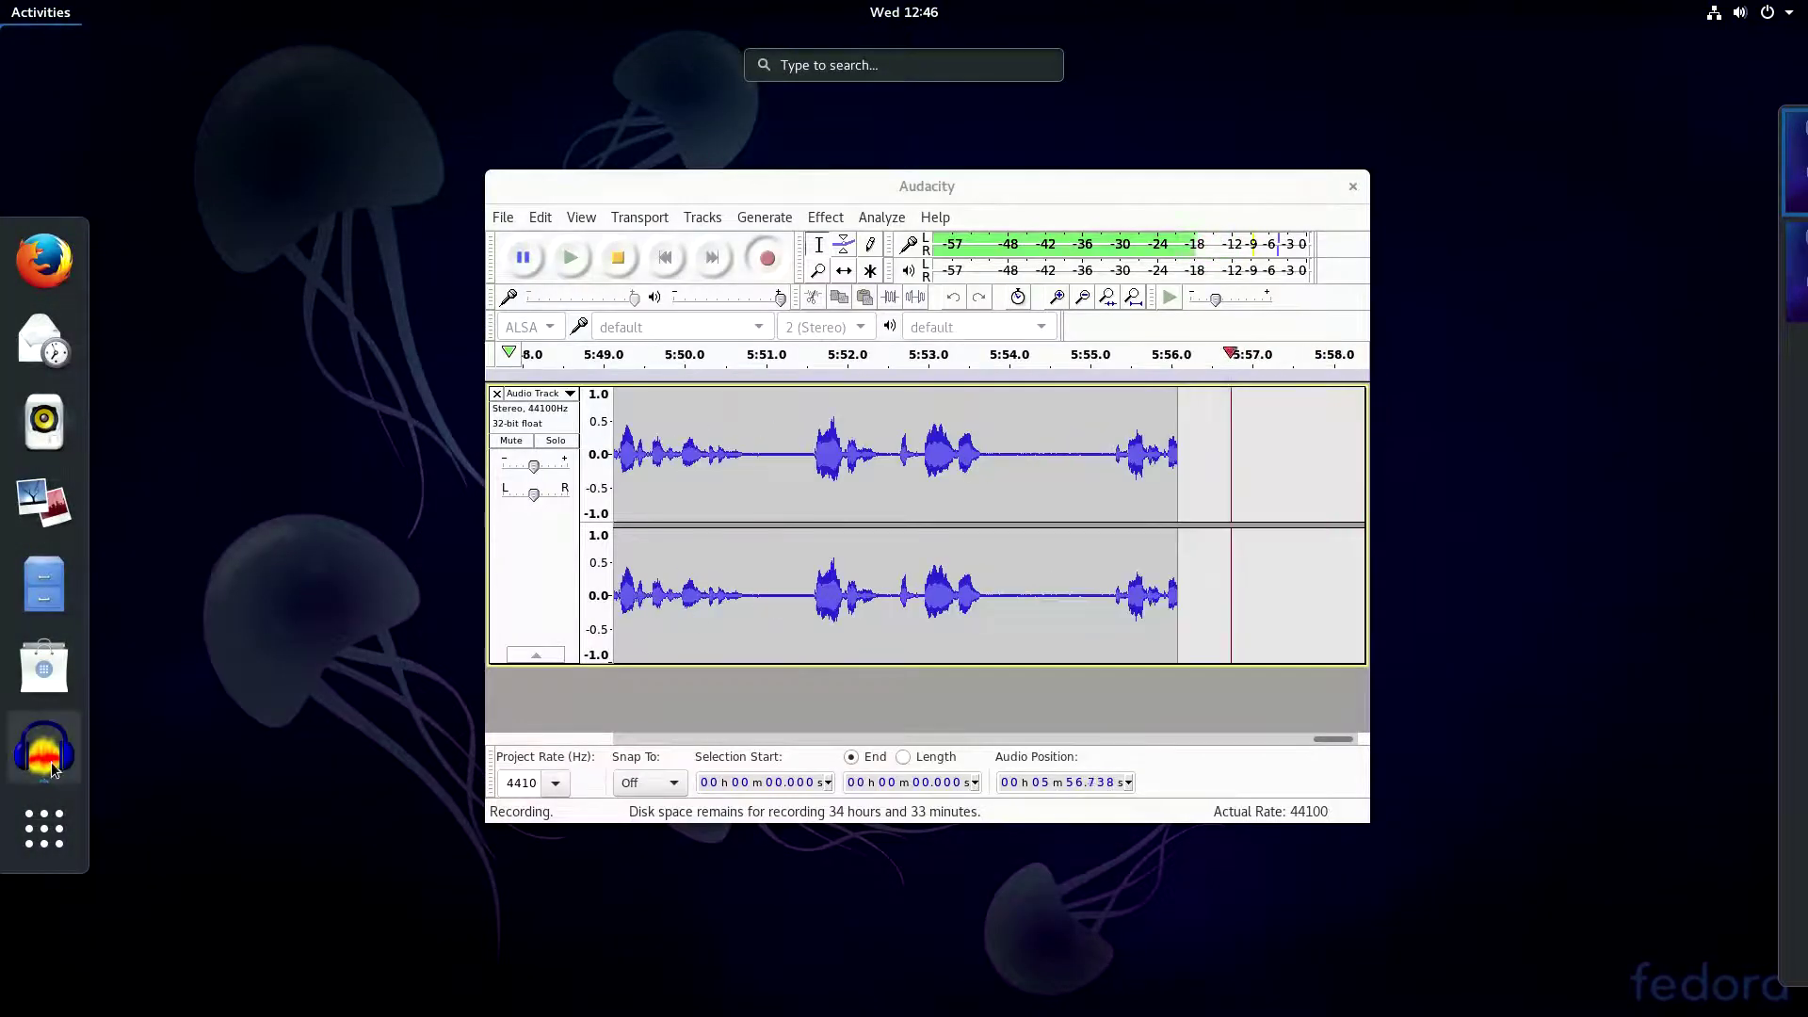
click(45, 829)
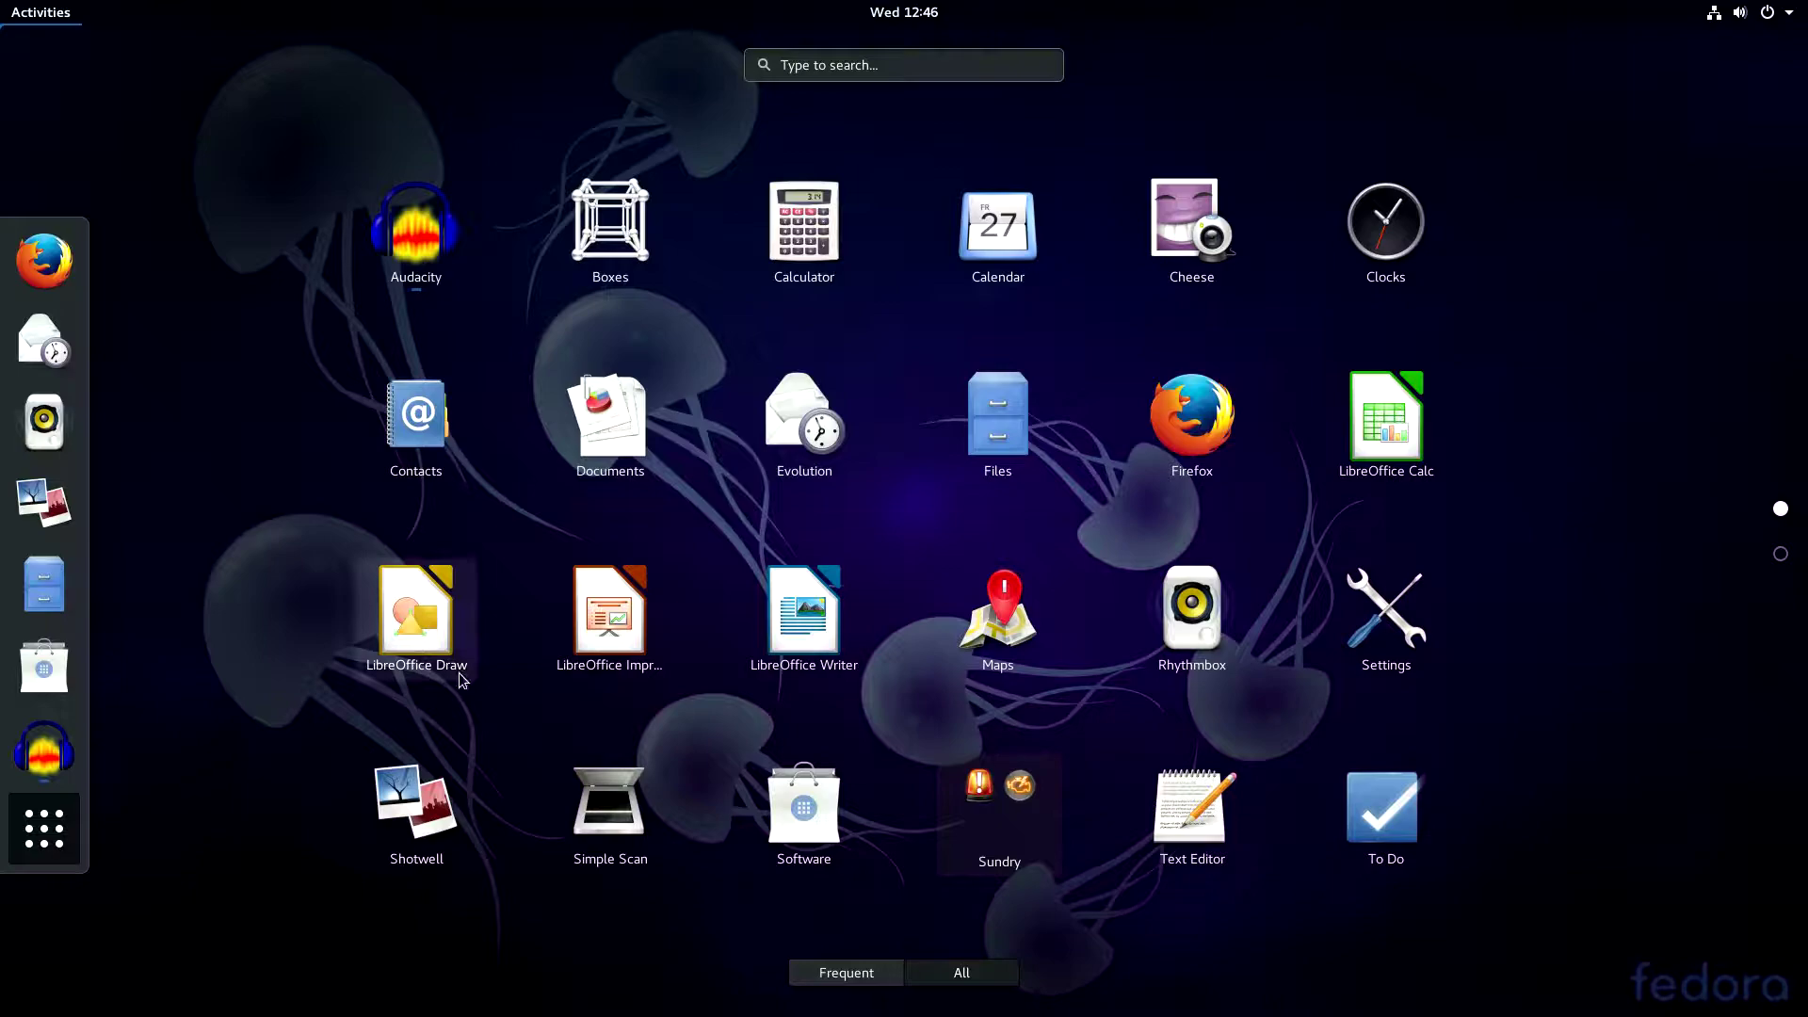
click(825, 608)
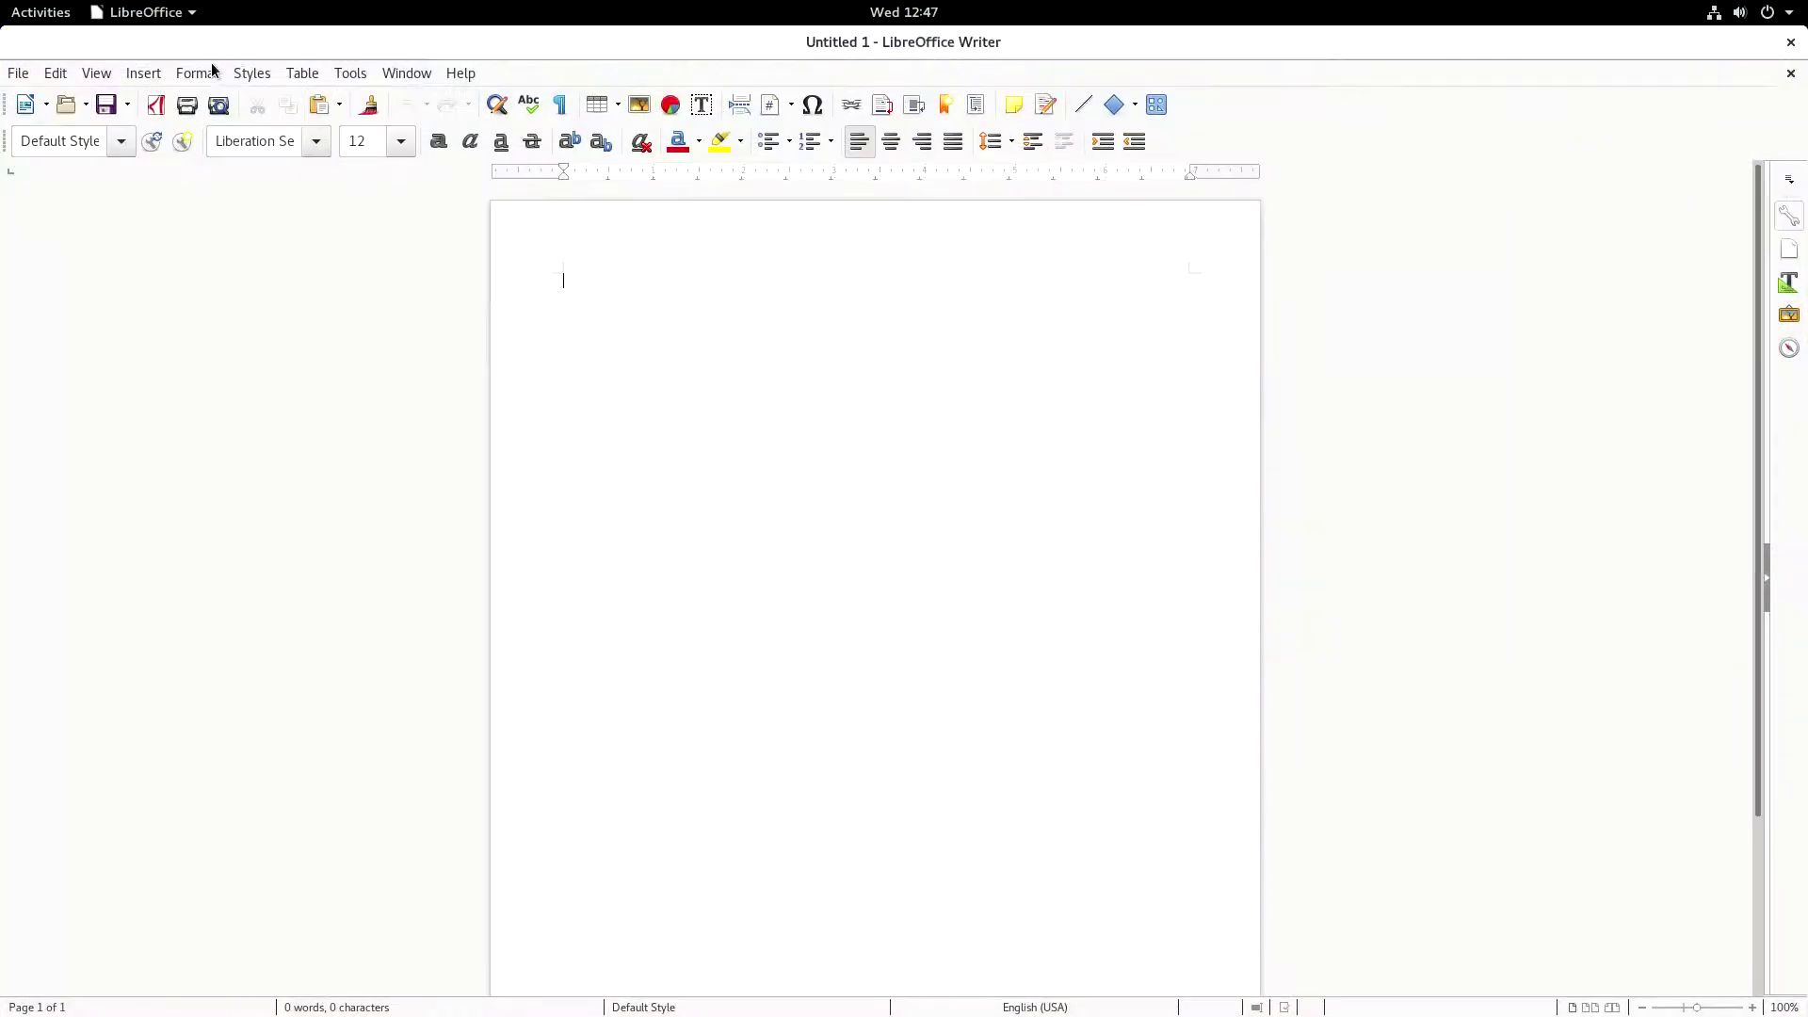
click(460, 73)
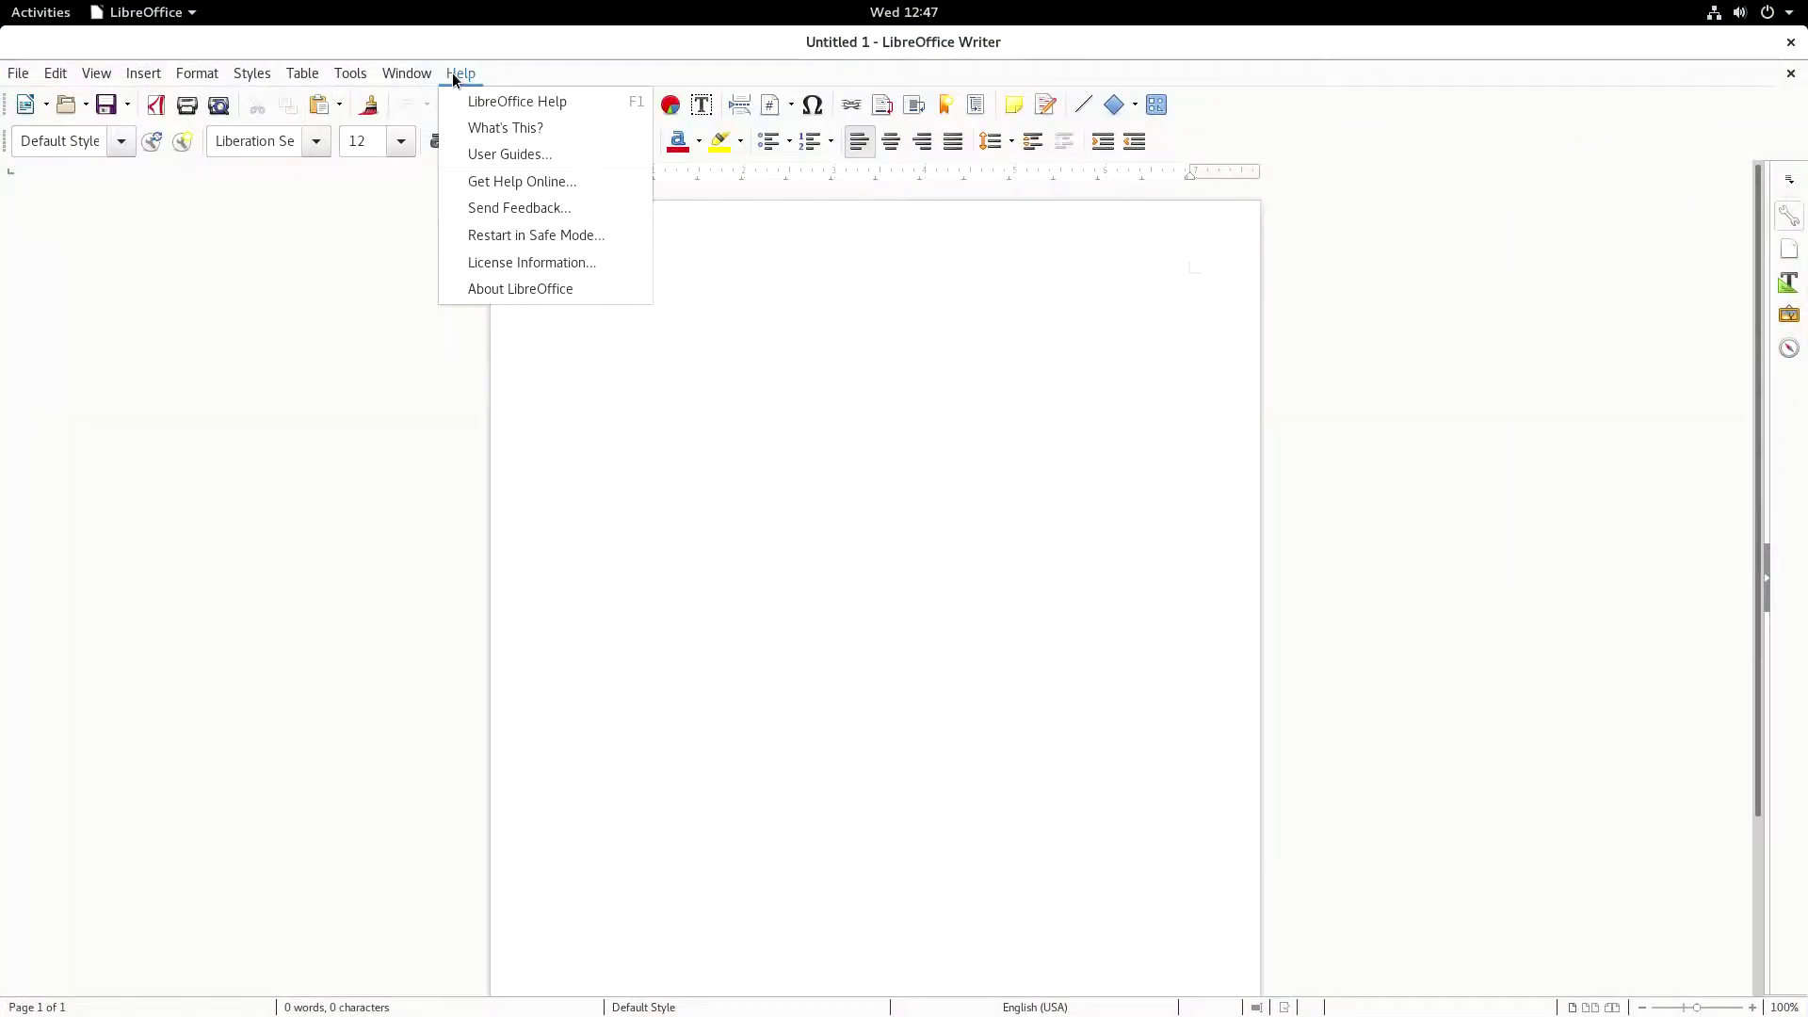
click(491, 287)
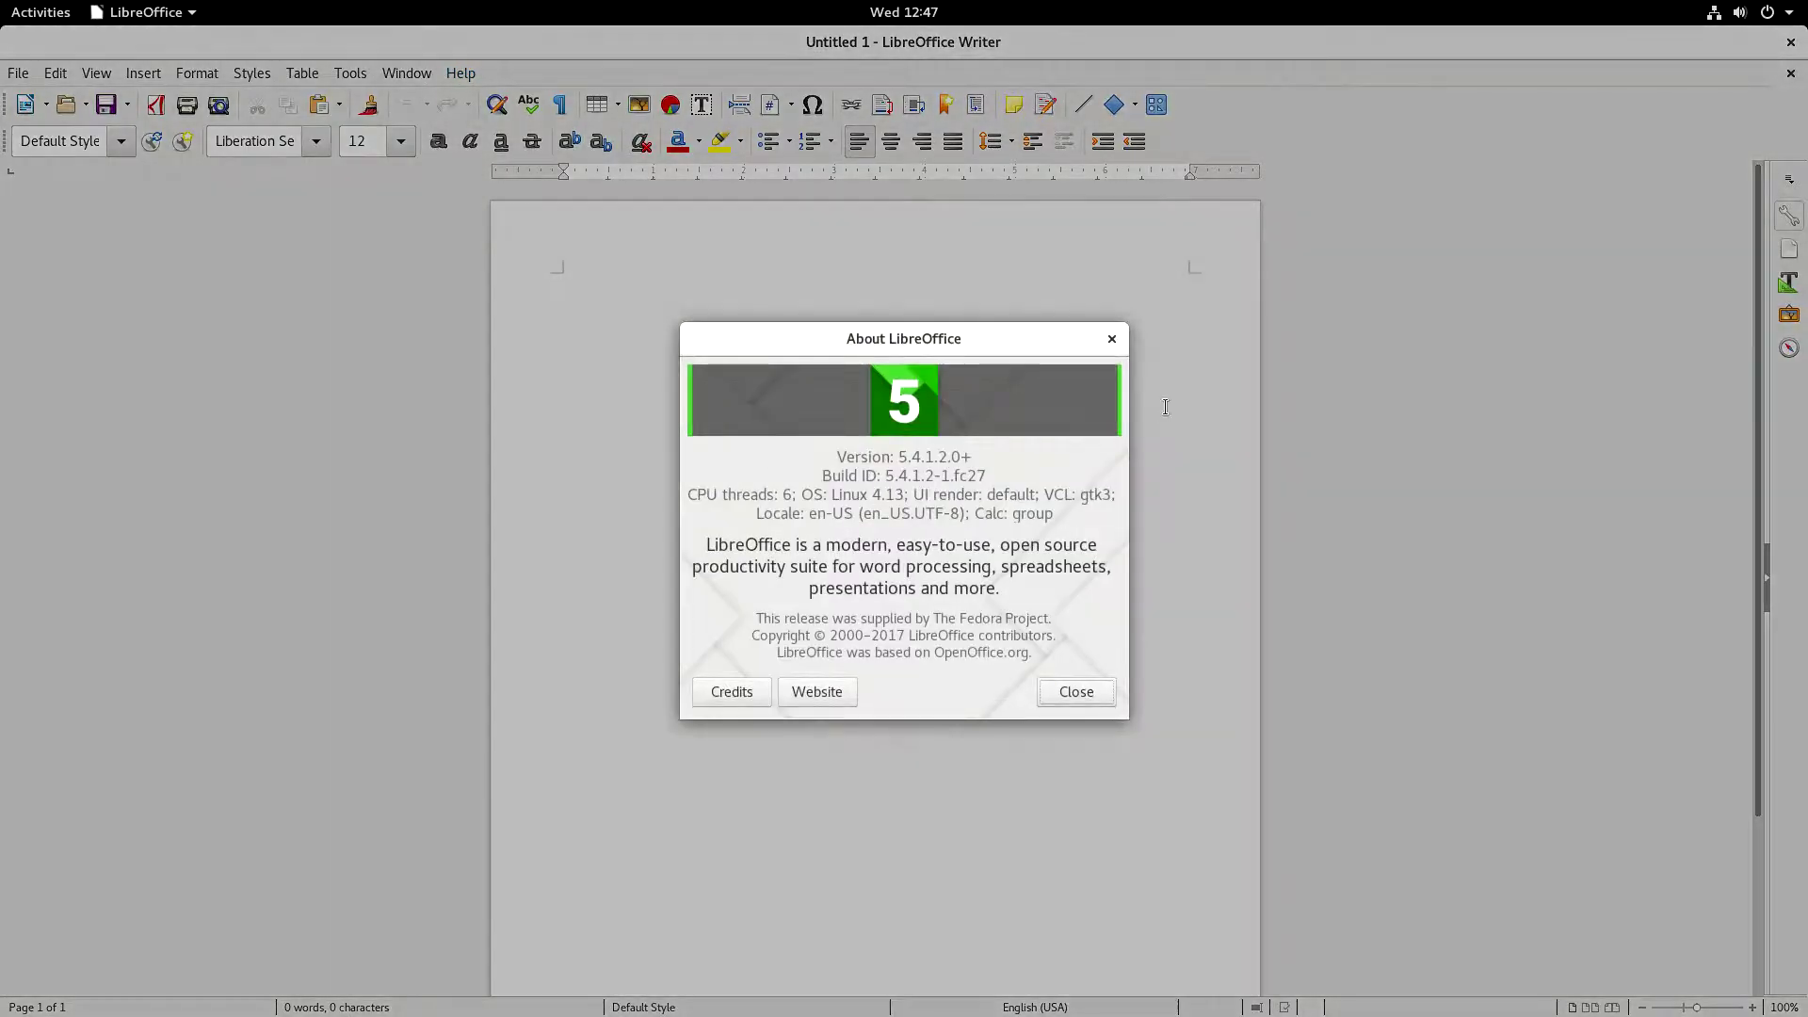
click(1111, 338)
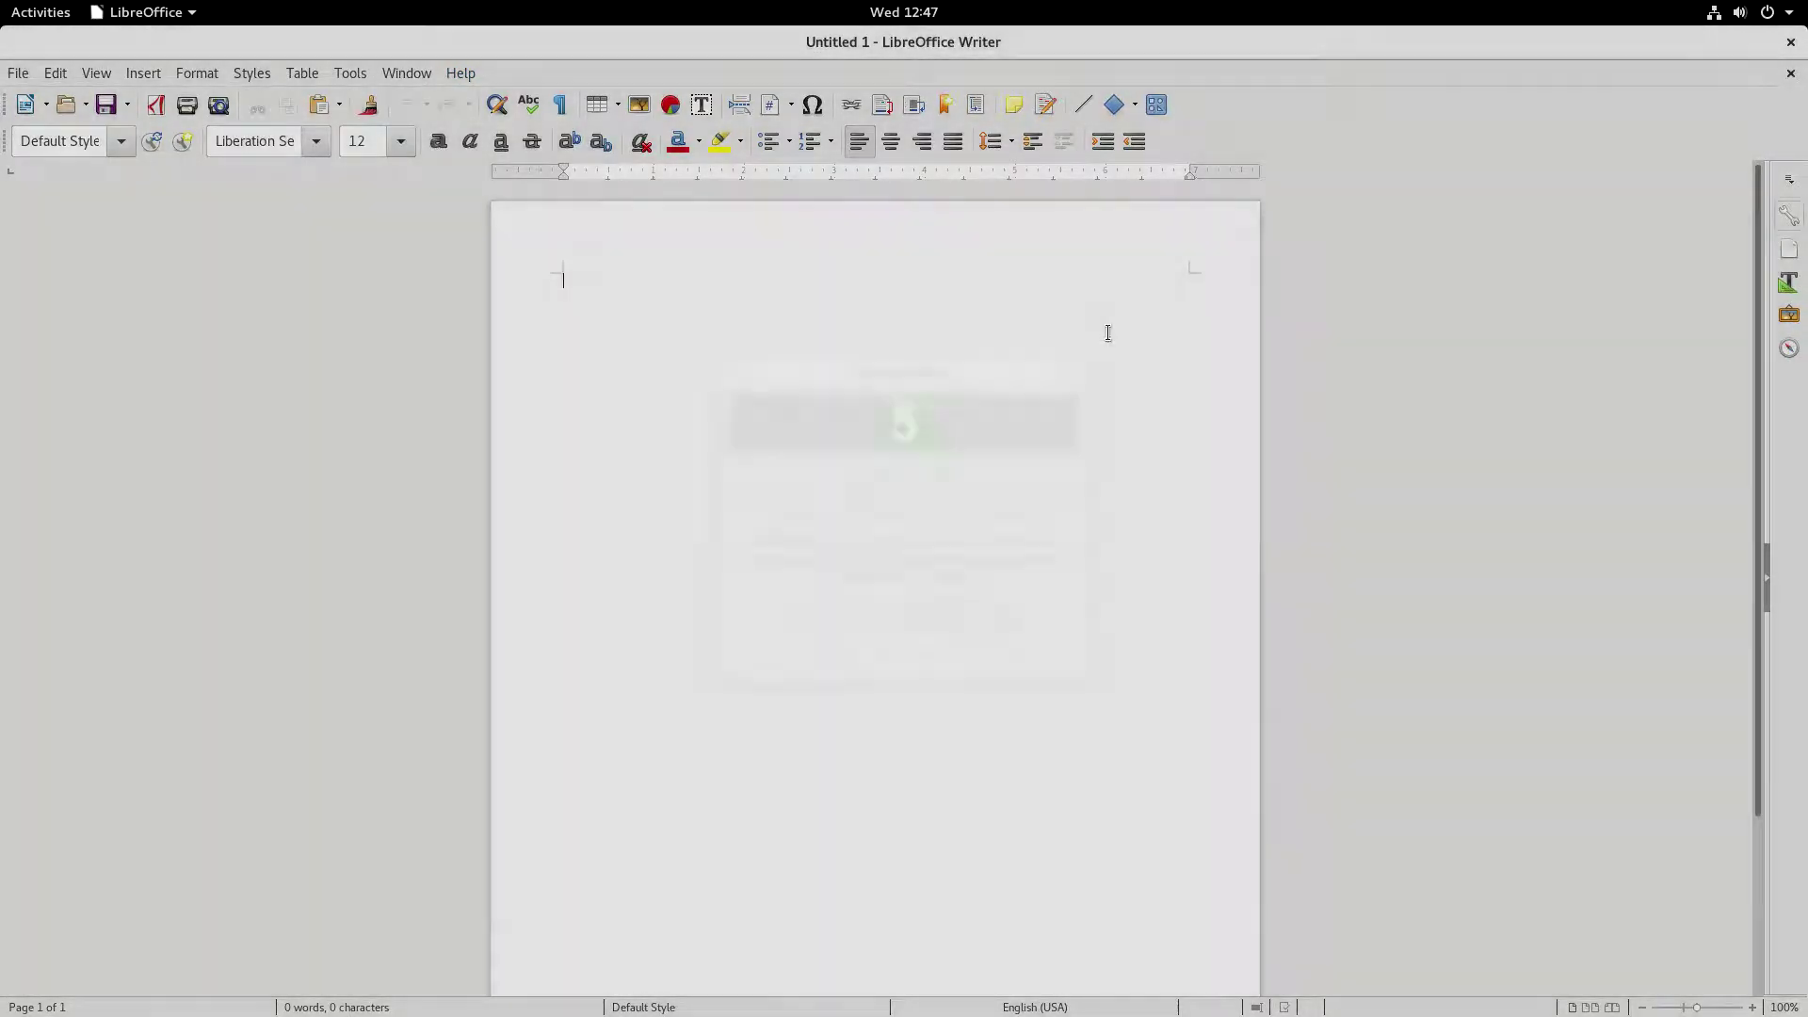
click(1792, 42)
View the system status controls and the calendar with its notifications, and dismiss them.
click(1786, 13)
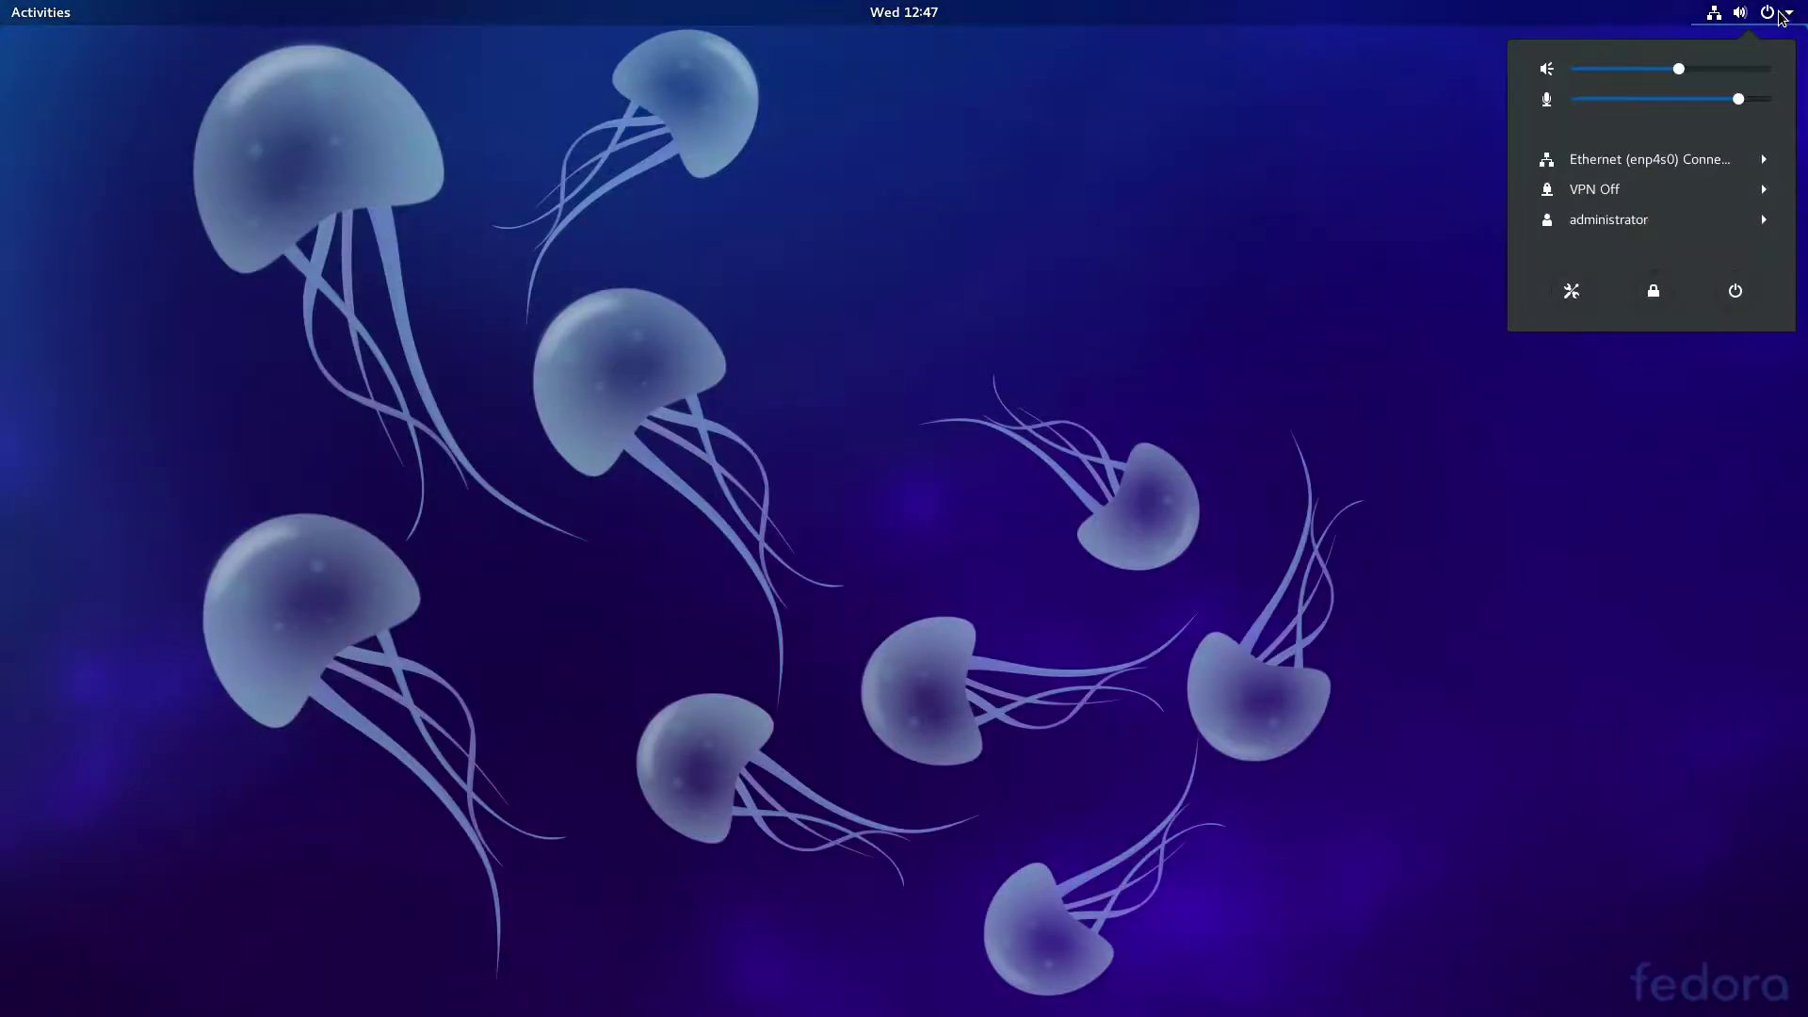
click(933, 11)
click(900, 11)
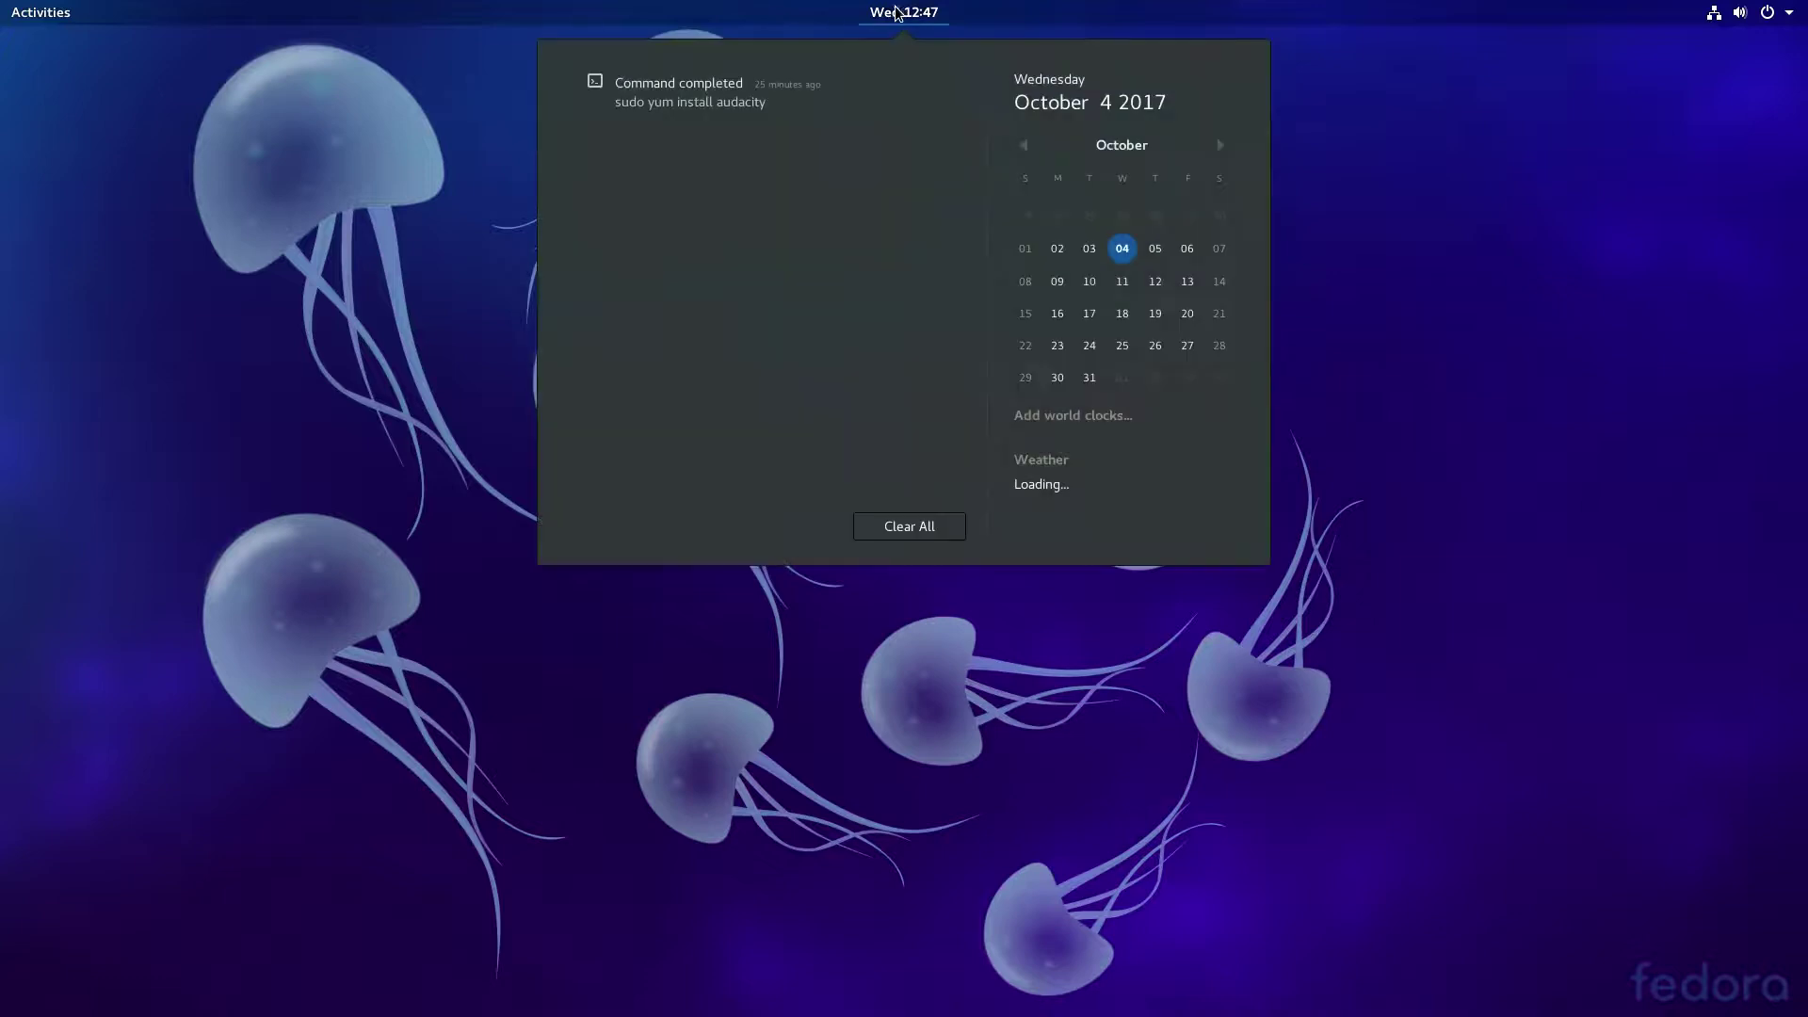
click(85, 7)
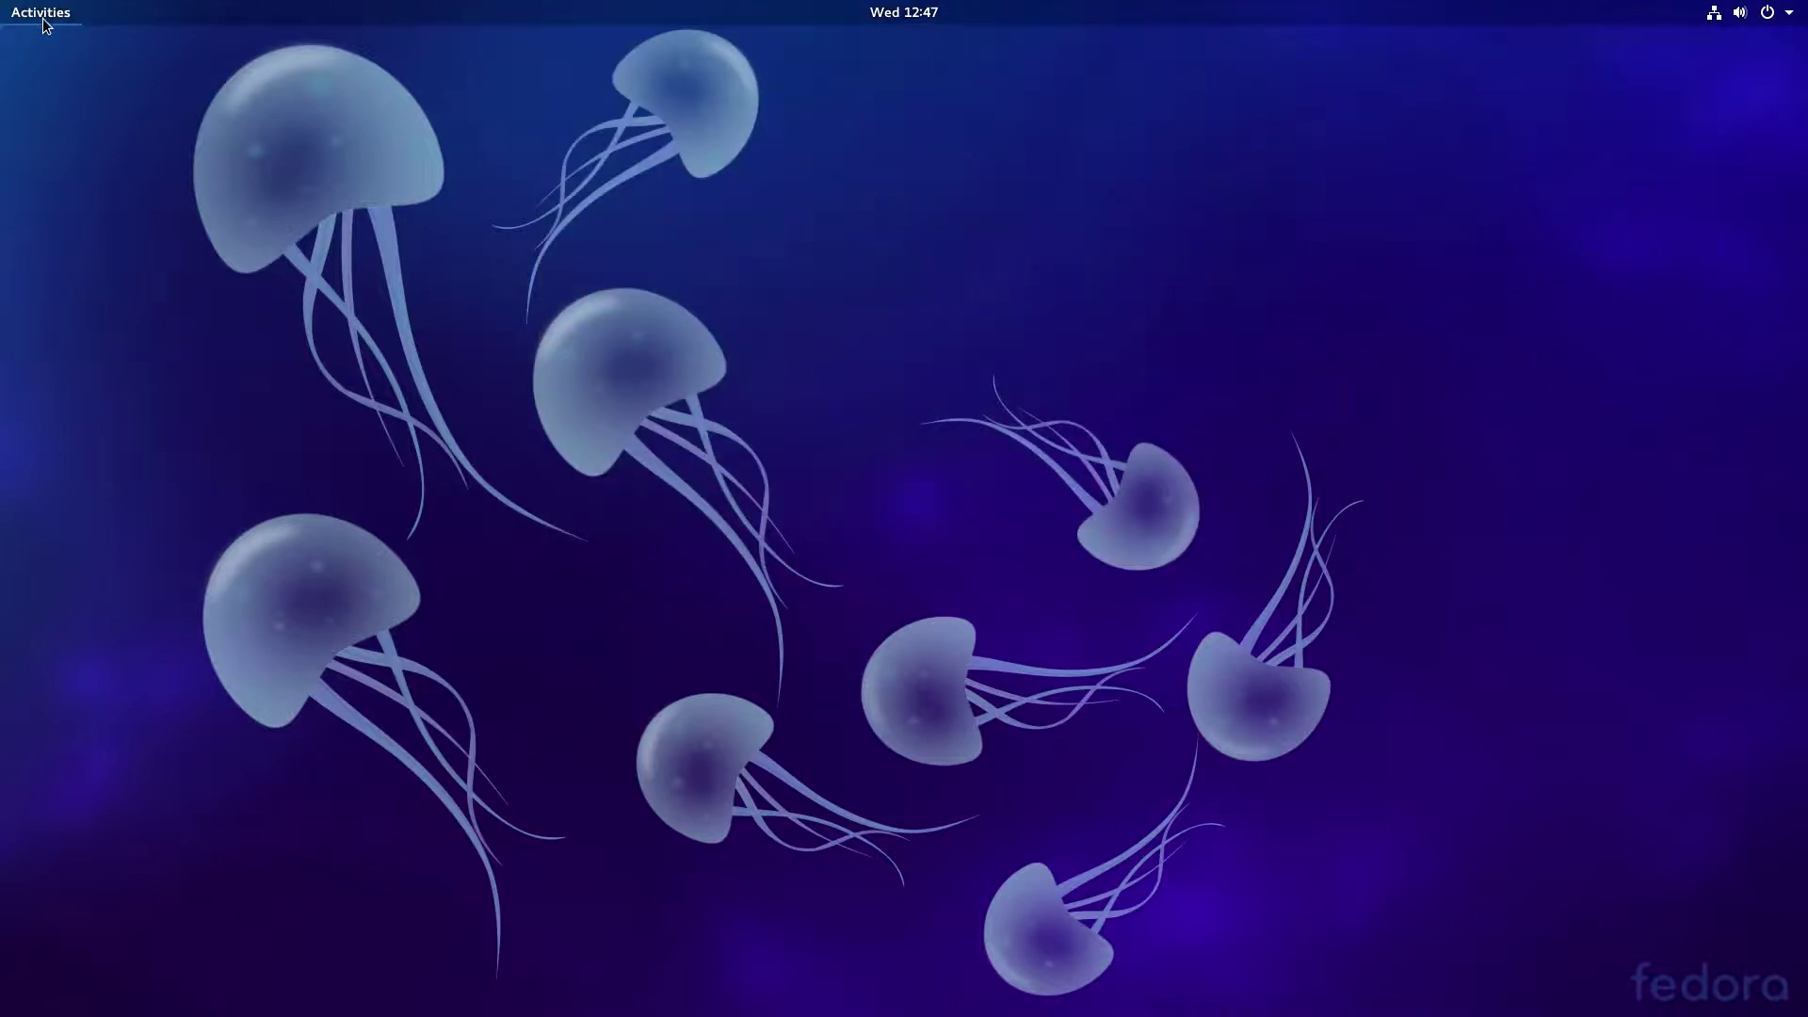
Open the Software application, check for available updates, return to the overview of all software, and close it.
click(43, 19)
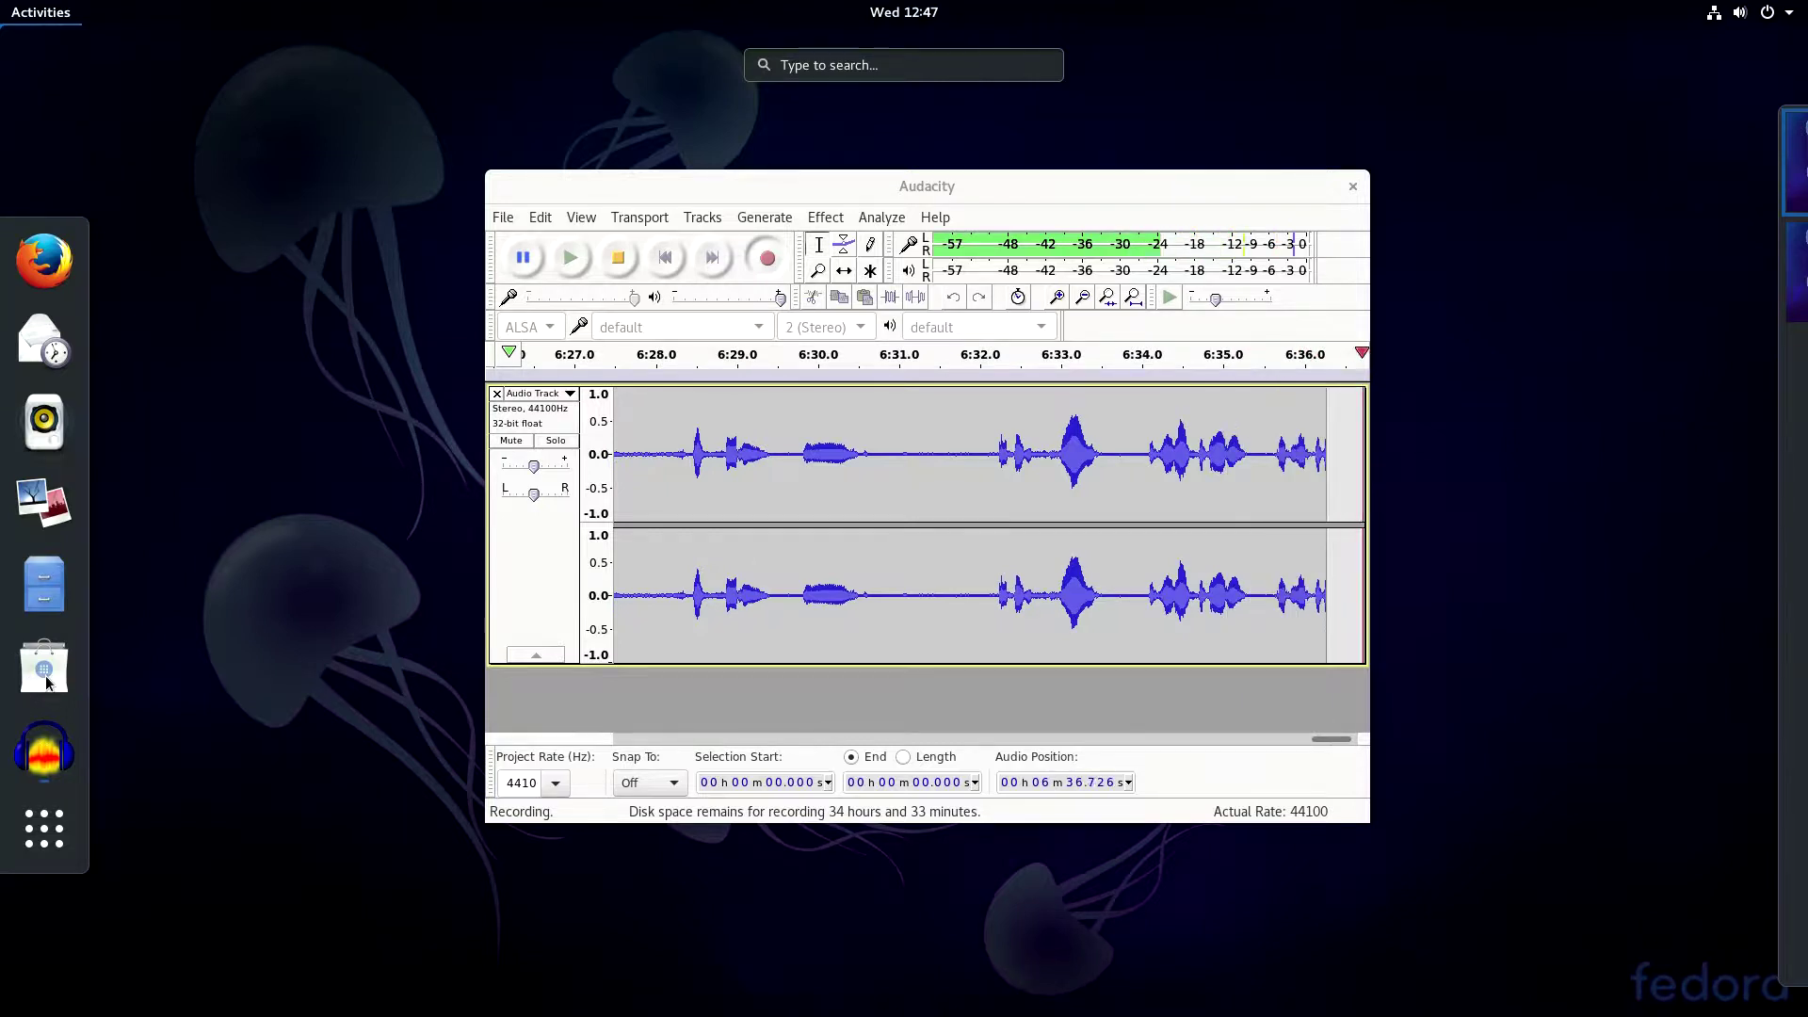
click(43, 673)
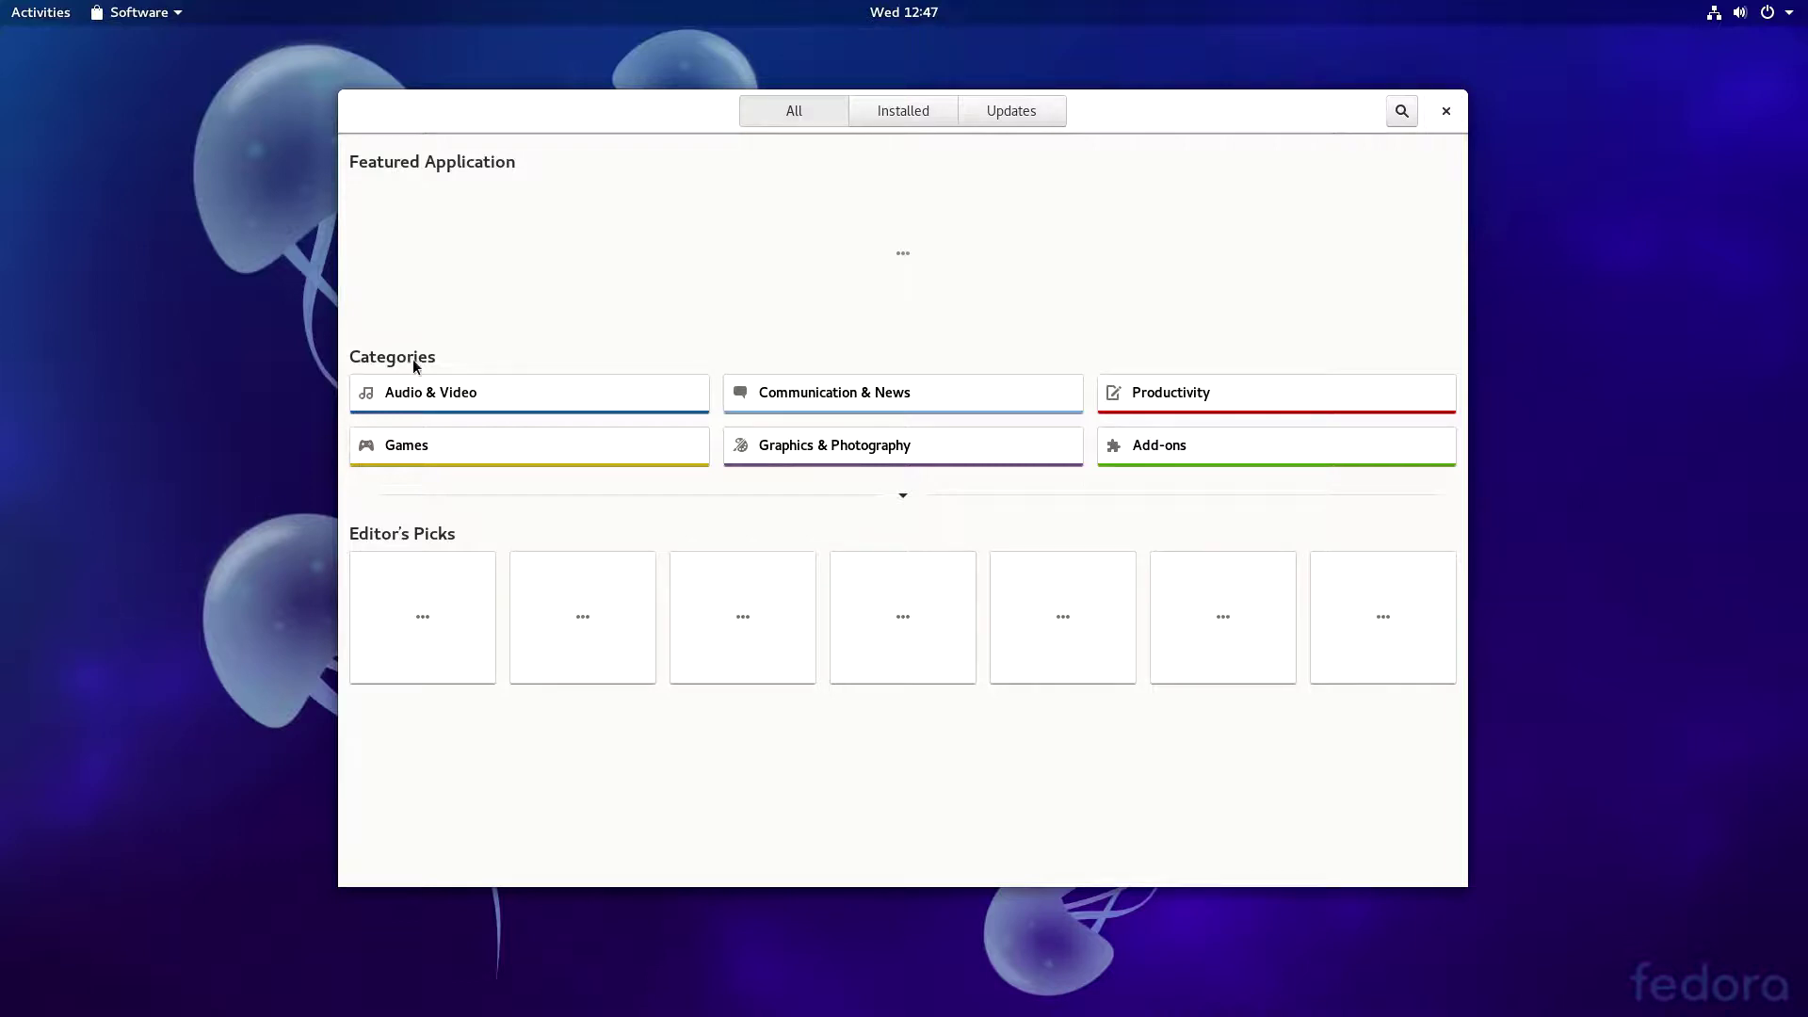
click(990, 114)
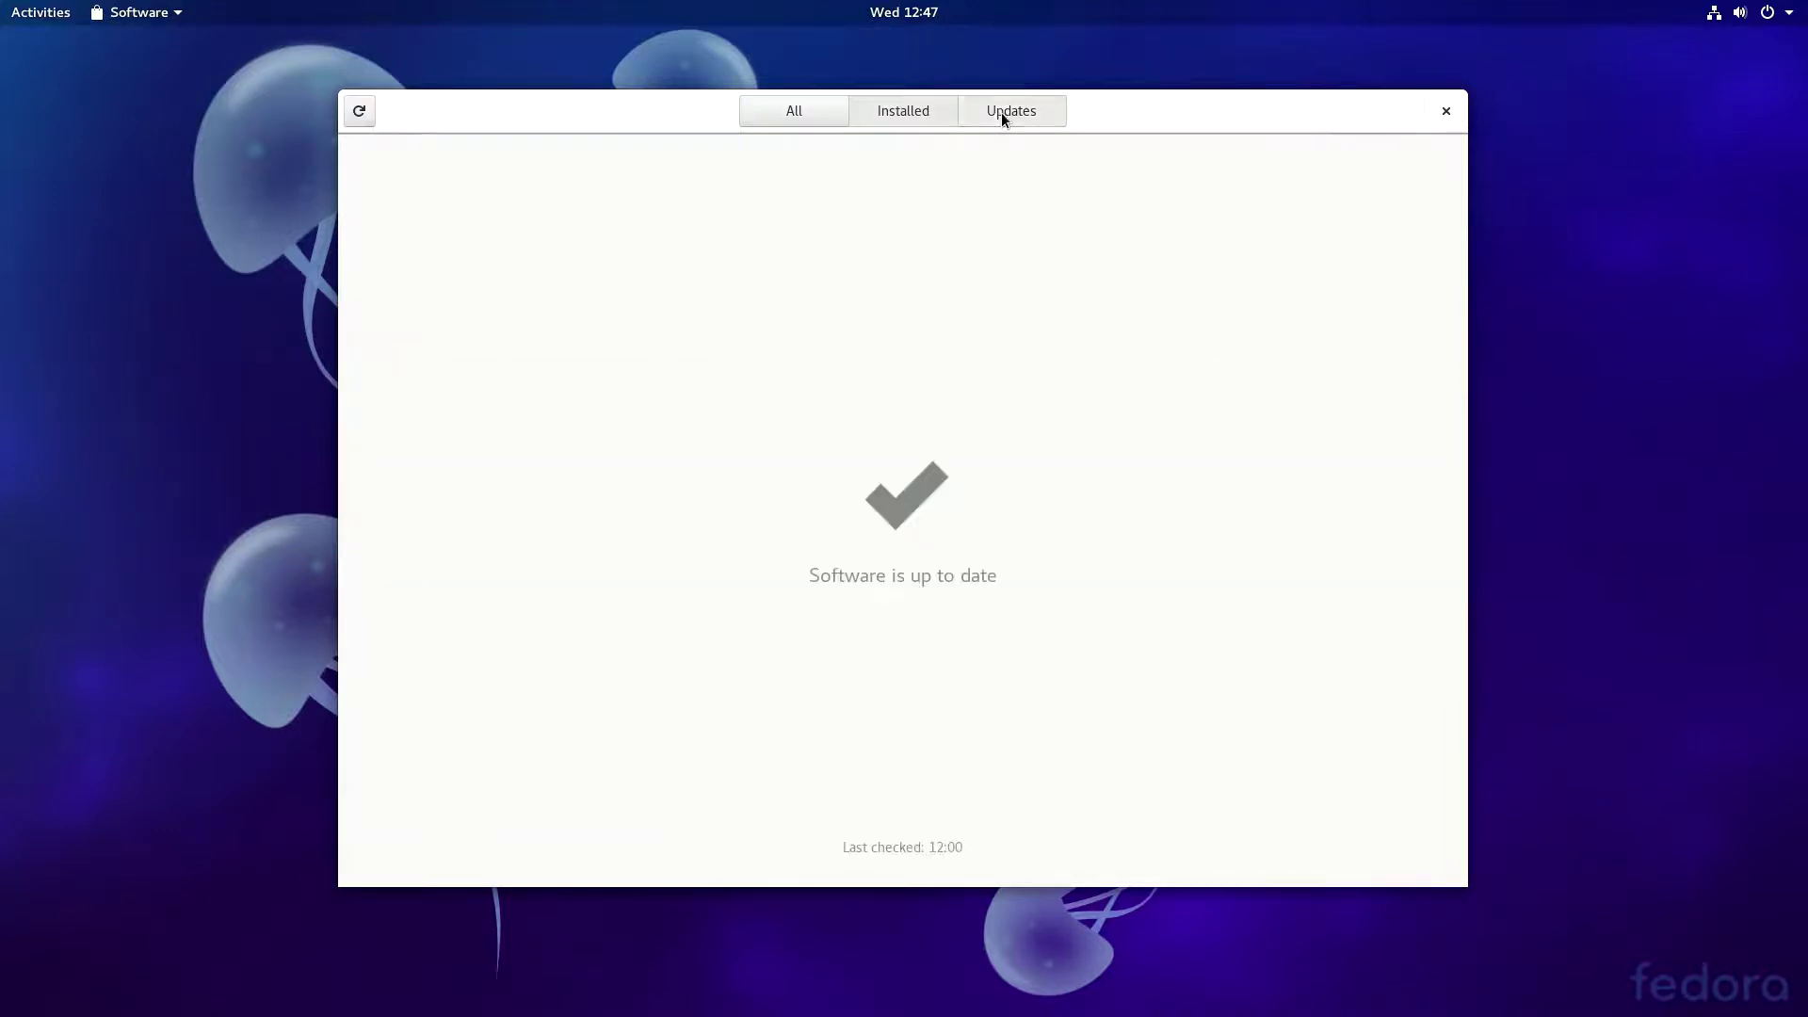
click(746, 112)
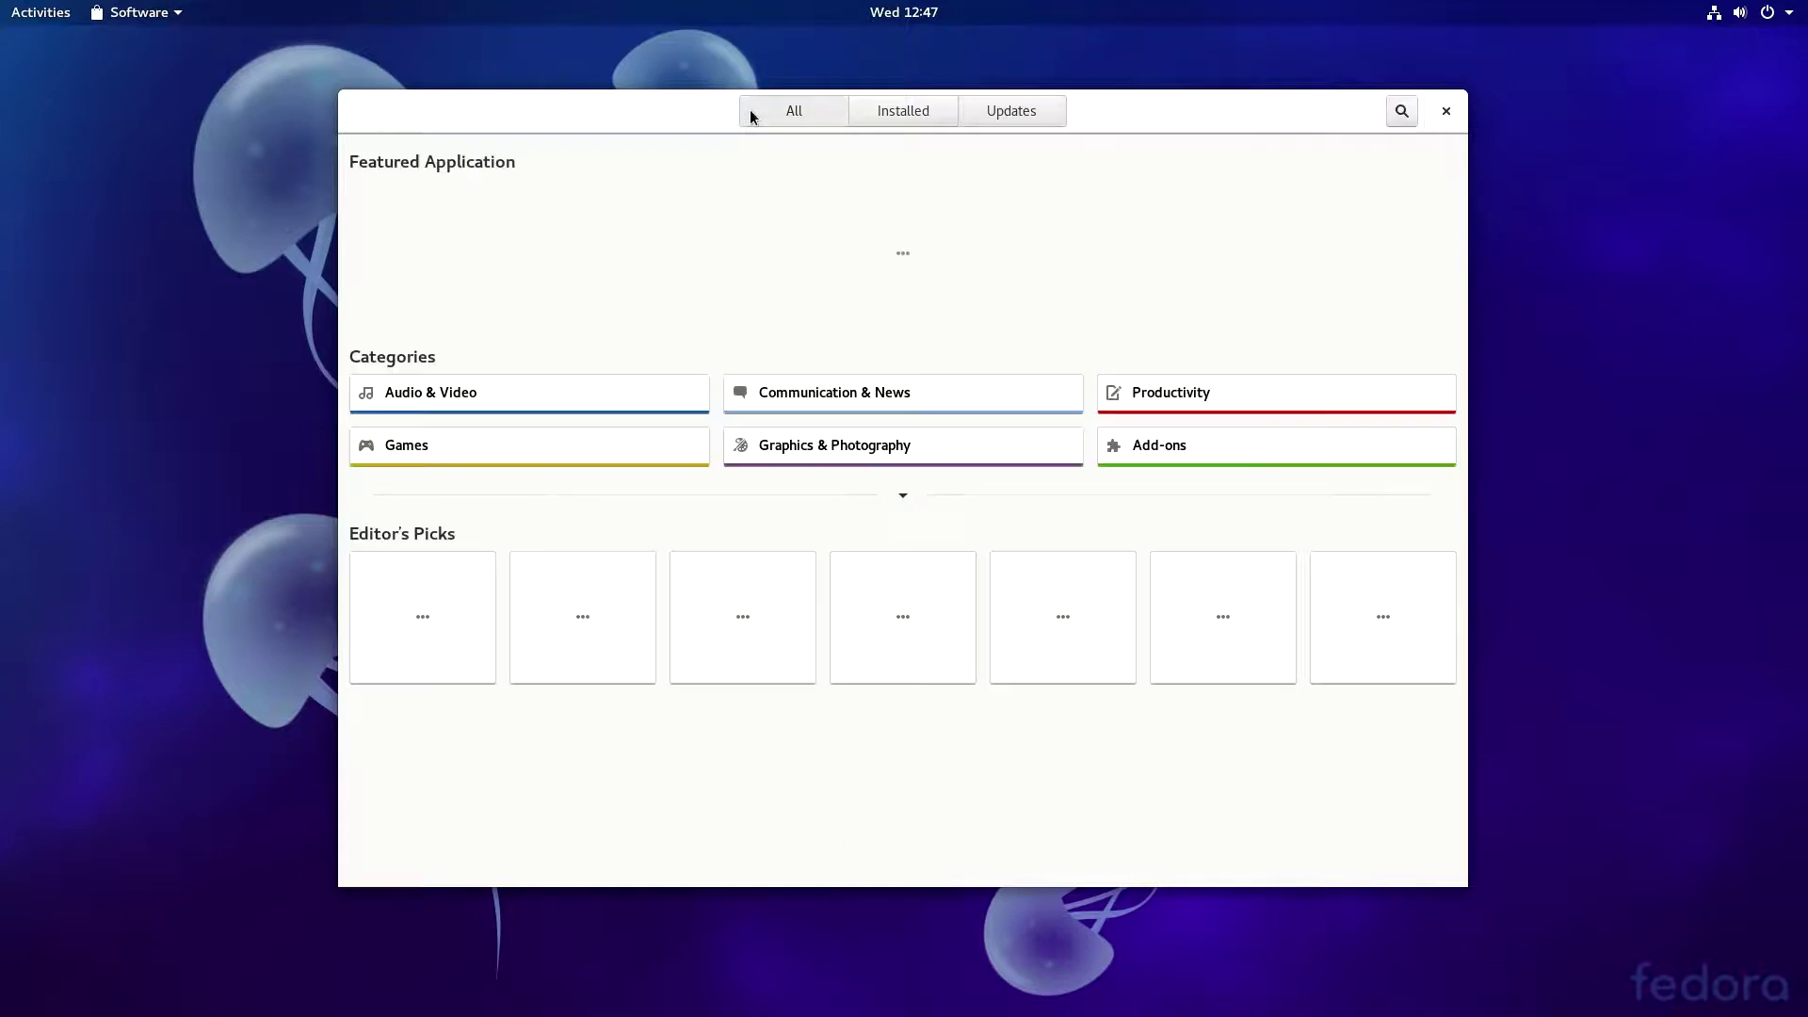
click(1456, 111)
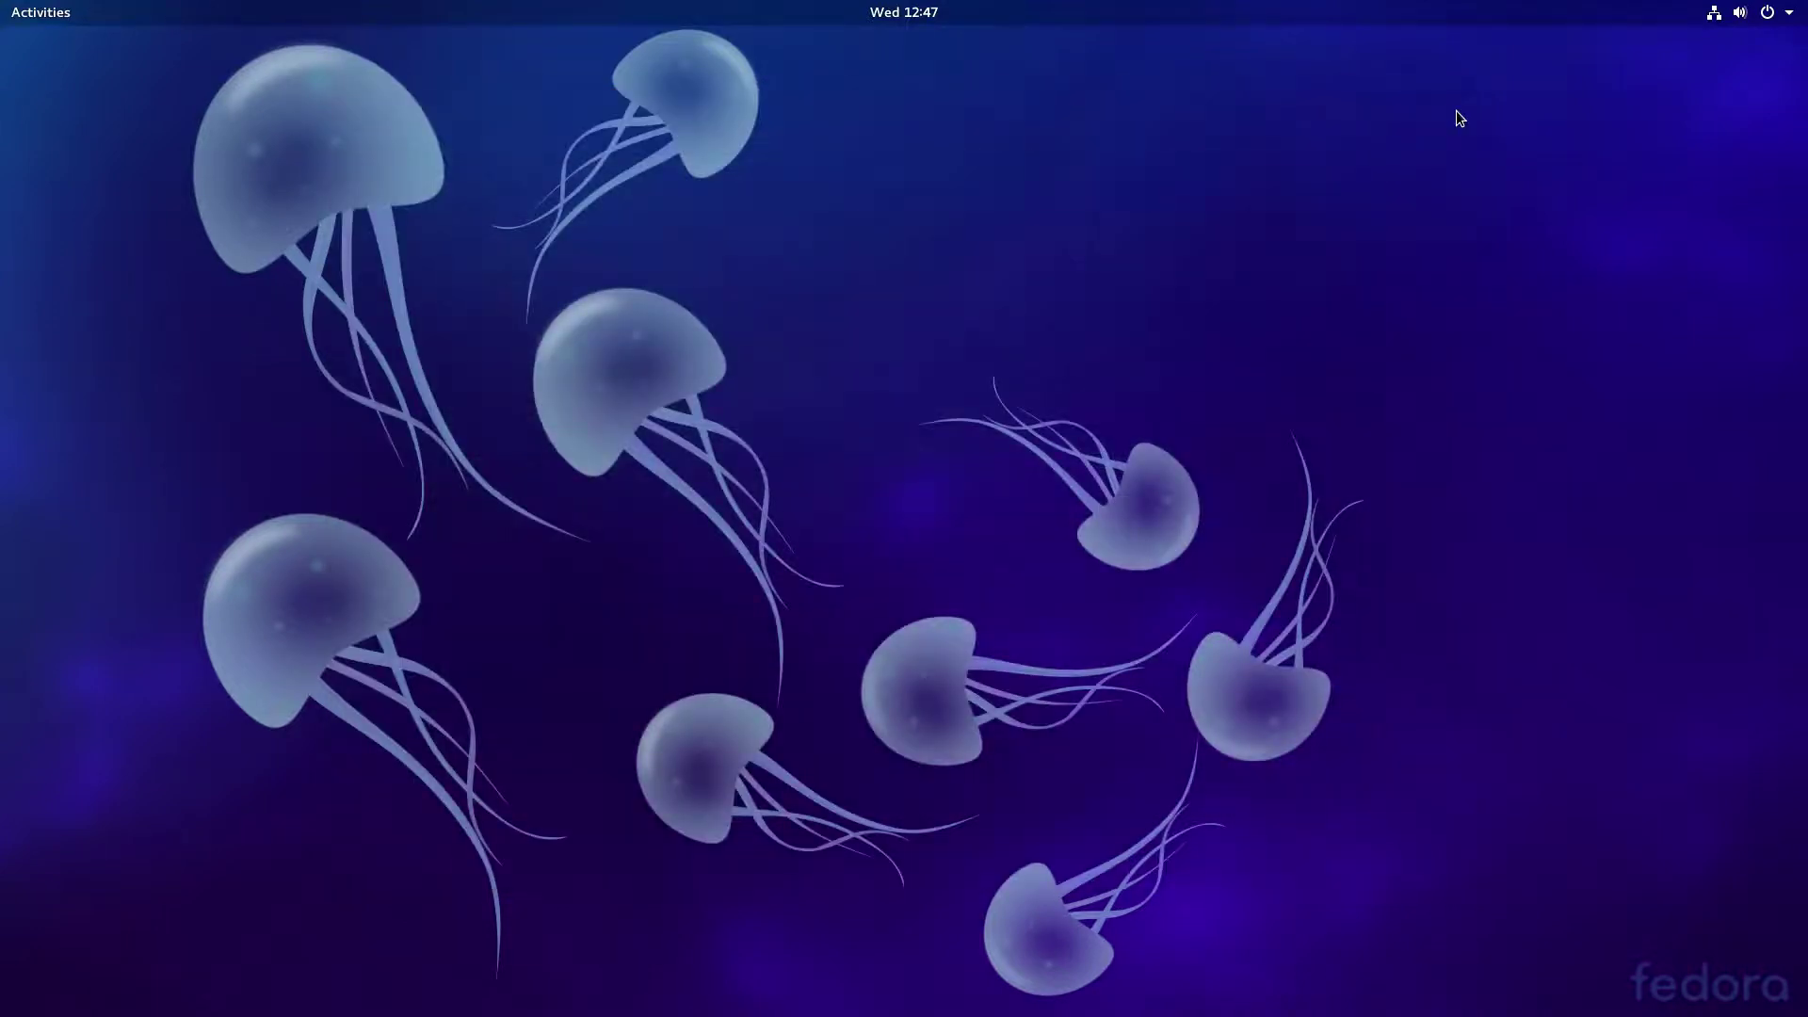
Search the desktop for "twe" and install GNOME Tweaks from its Software page.
click(31, 13)
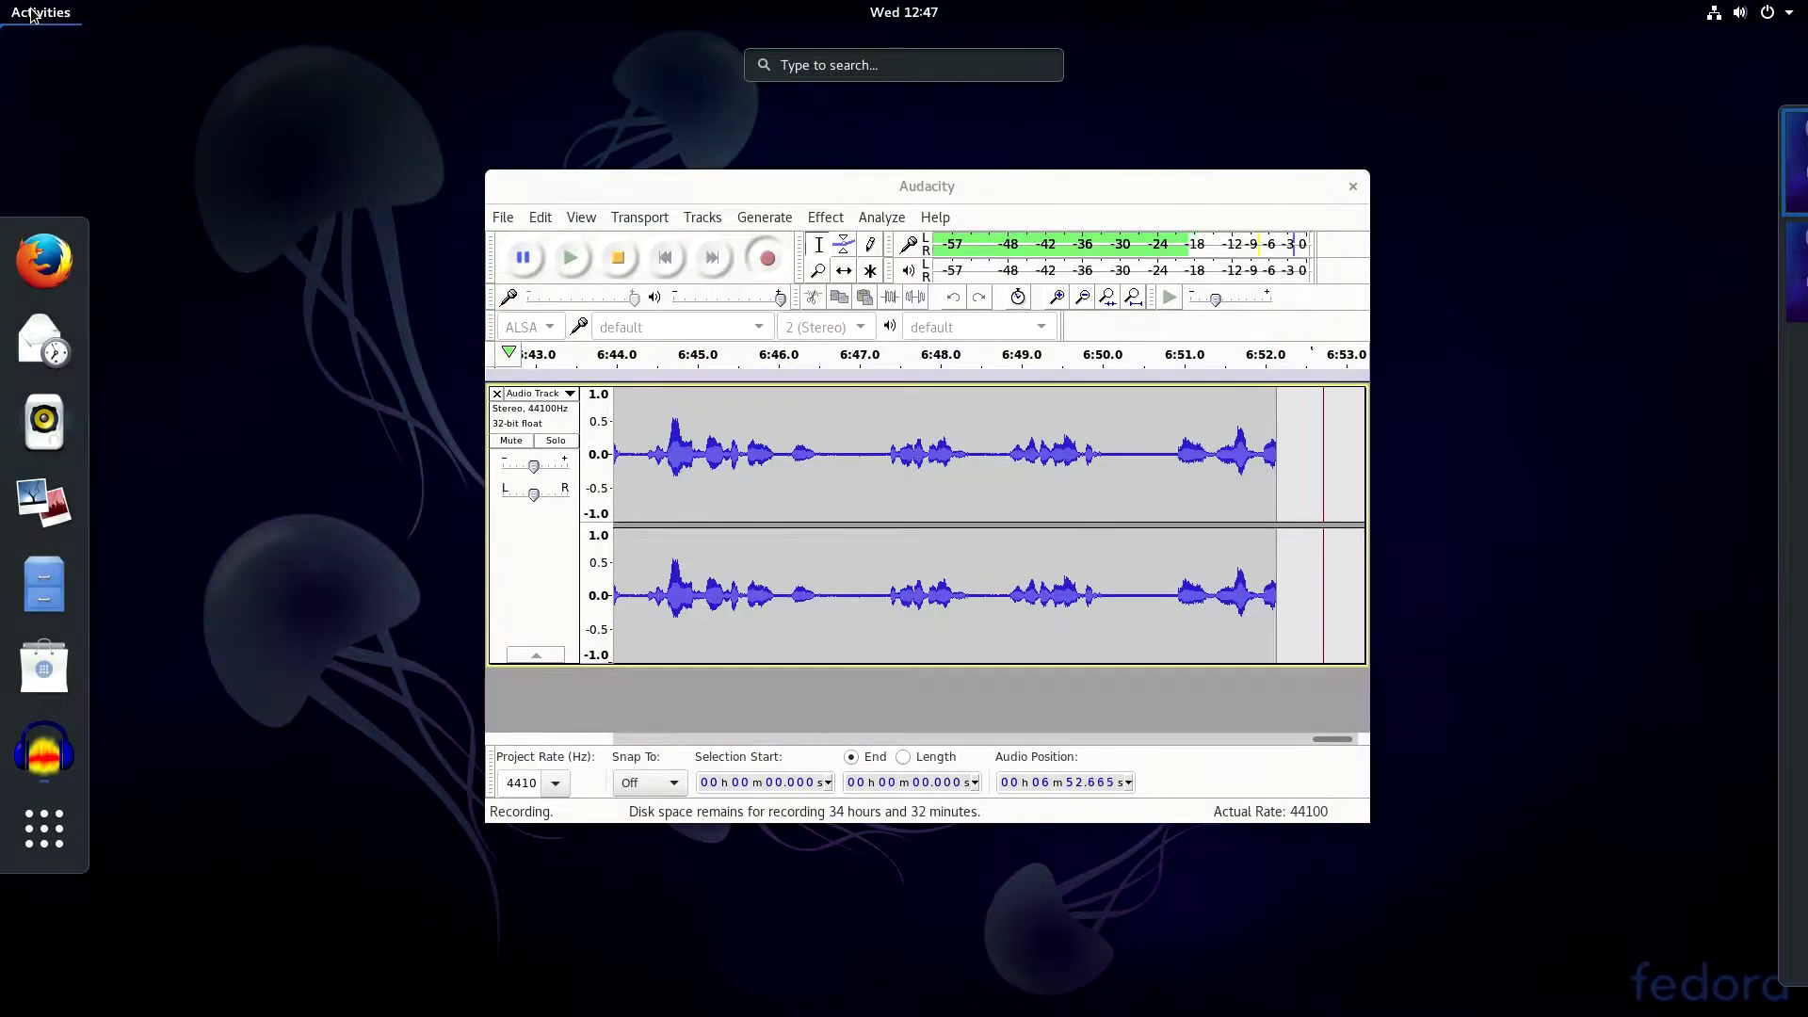
text(tw)
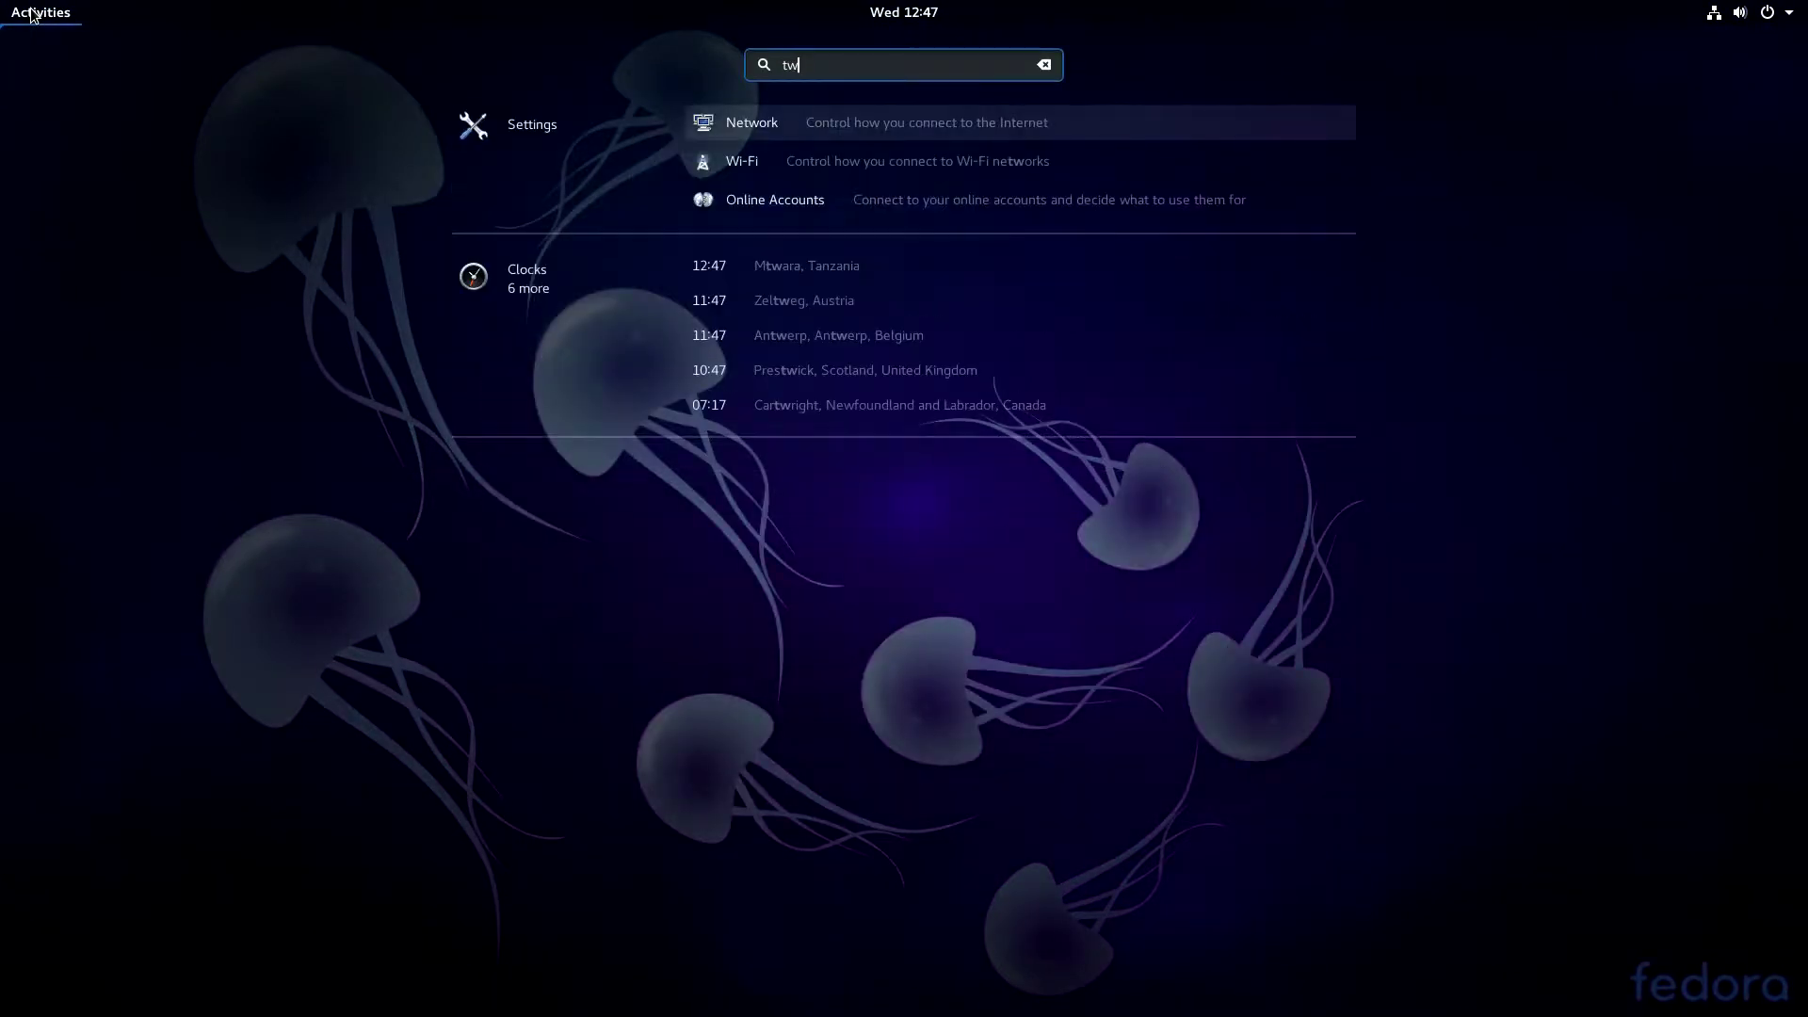
text(e)
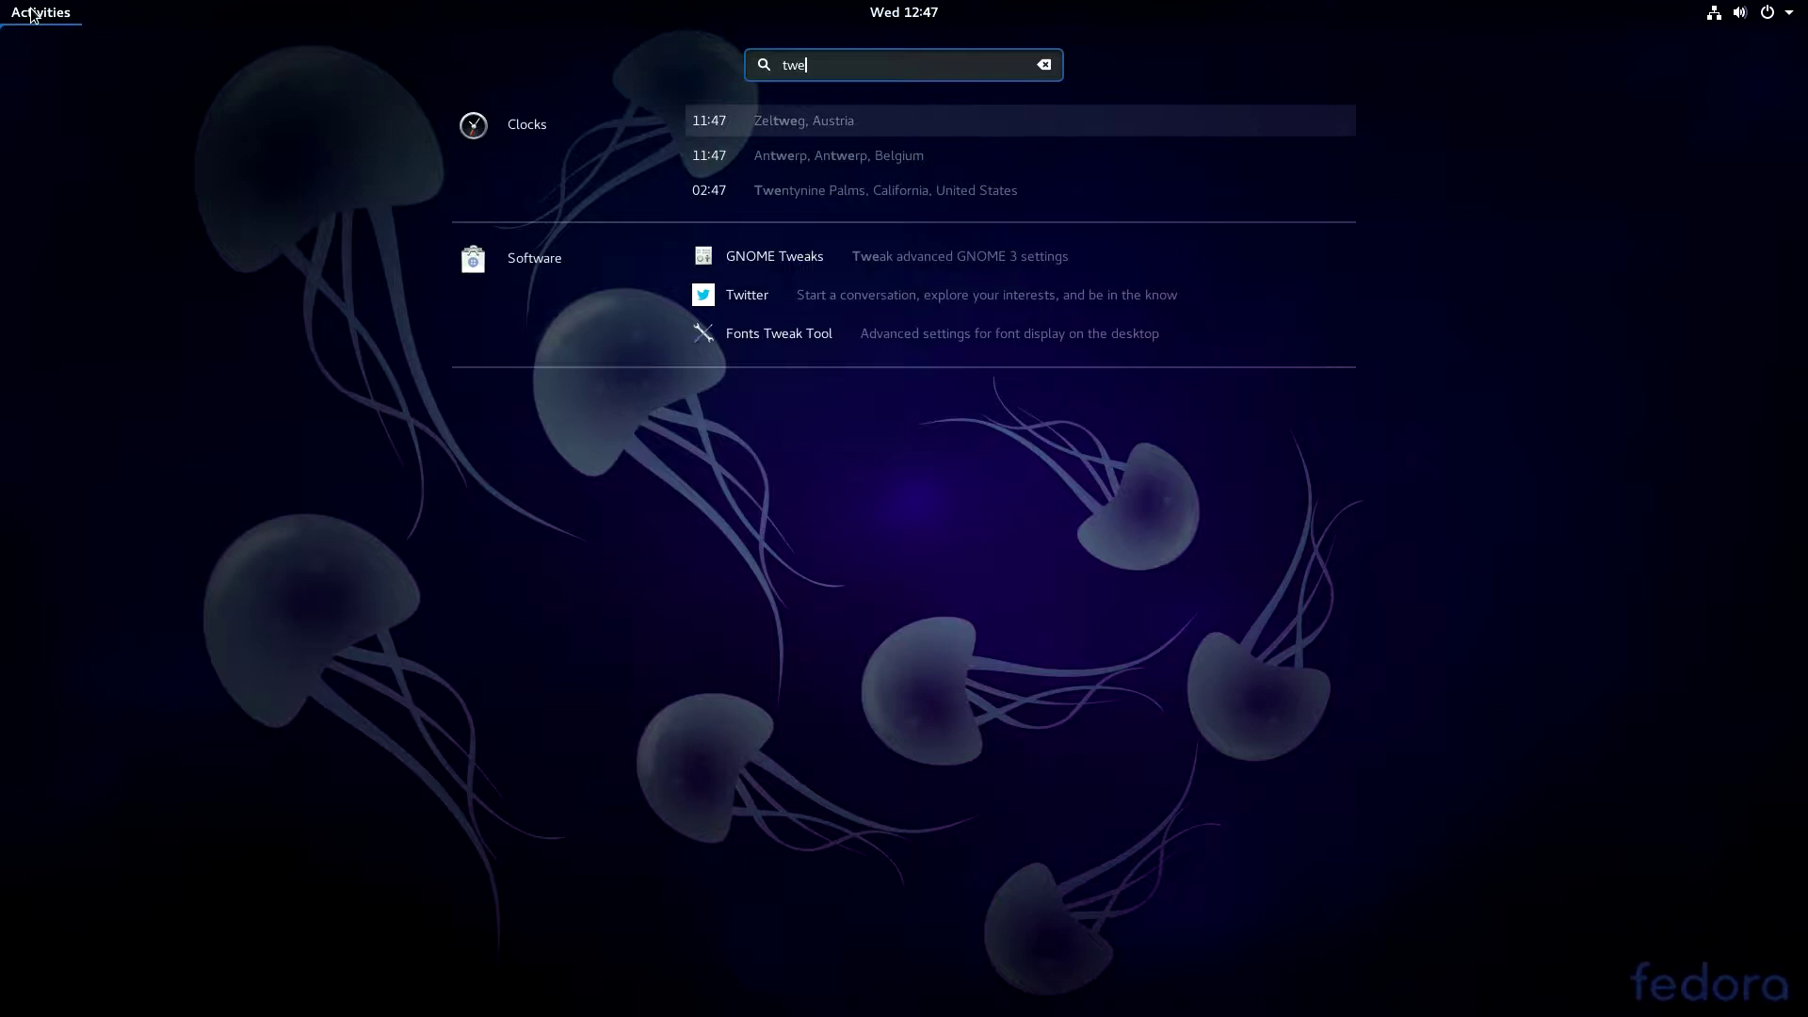
click(810, 252)
click(572, 258)
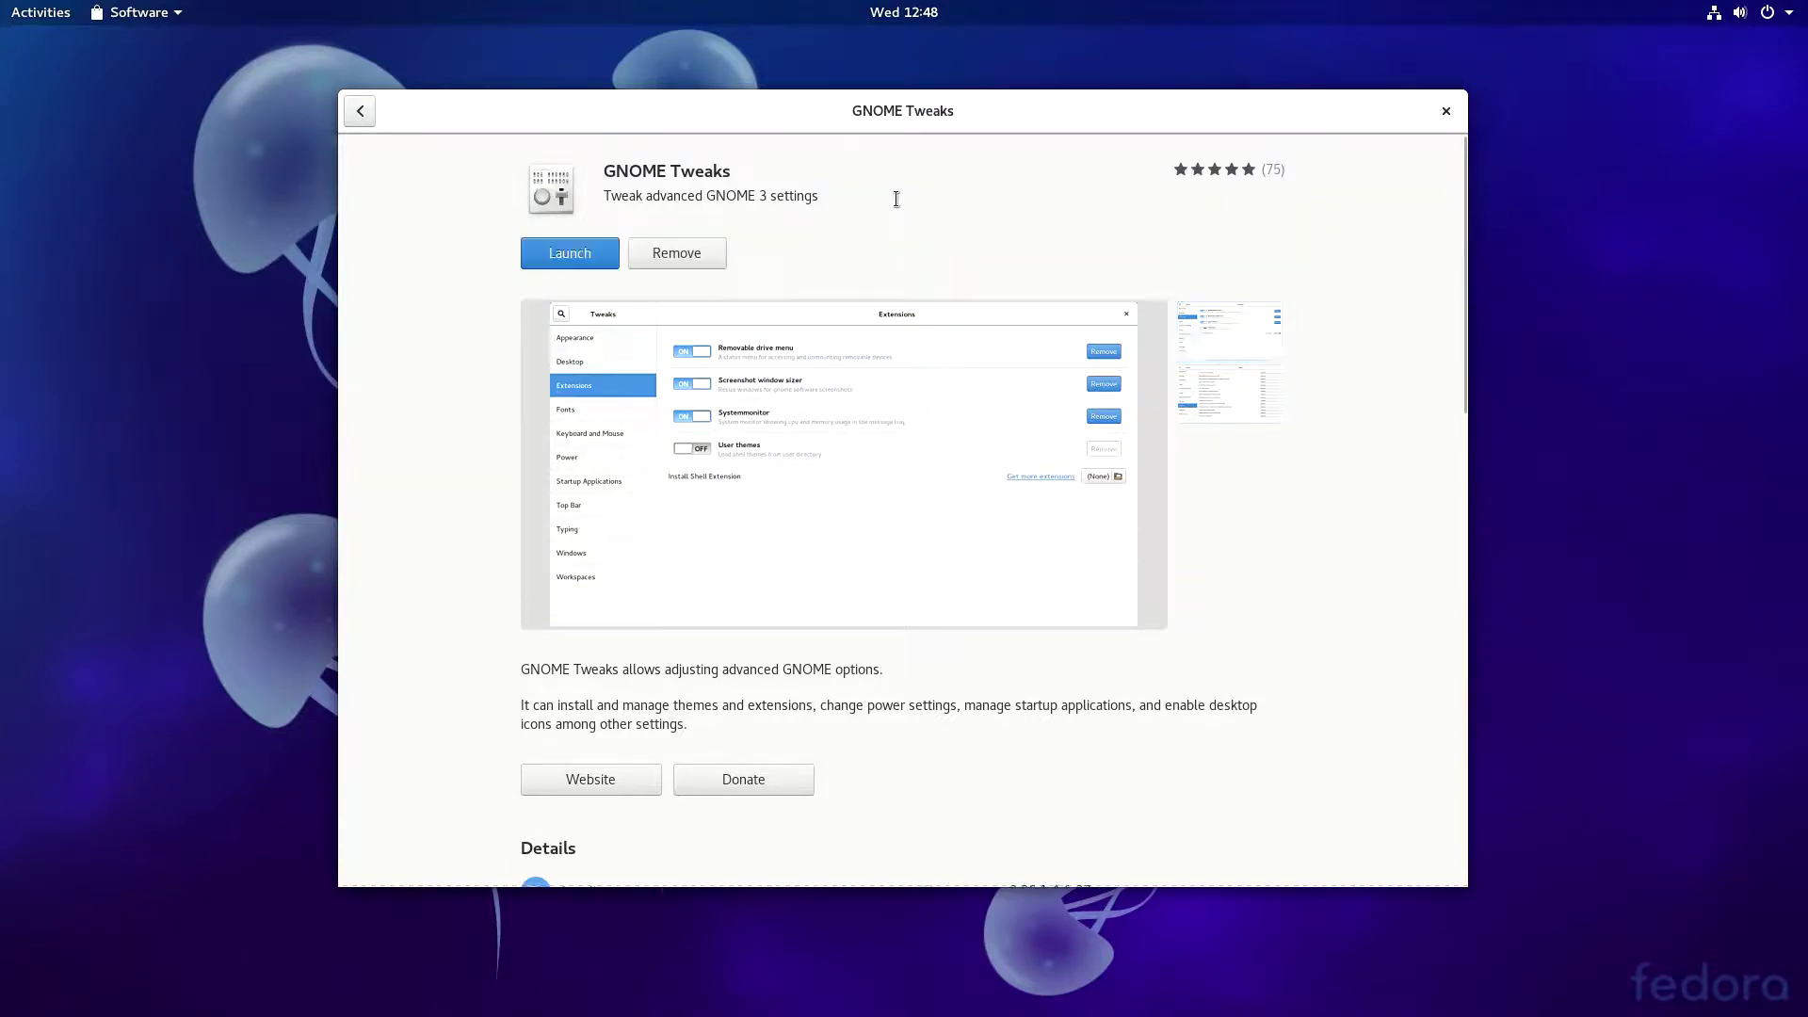
Launch GNOME Tweaks and move its window away from the screen's upper corner, over the Software window.
click(569, 254)
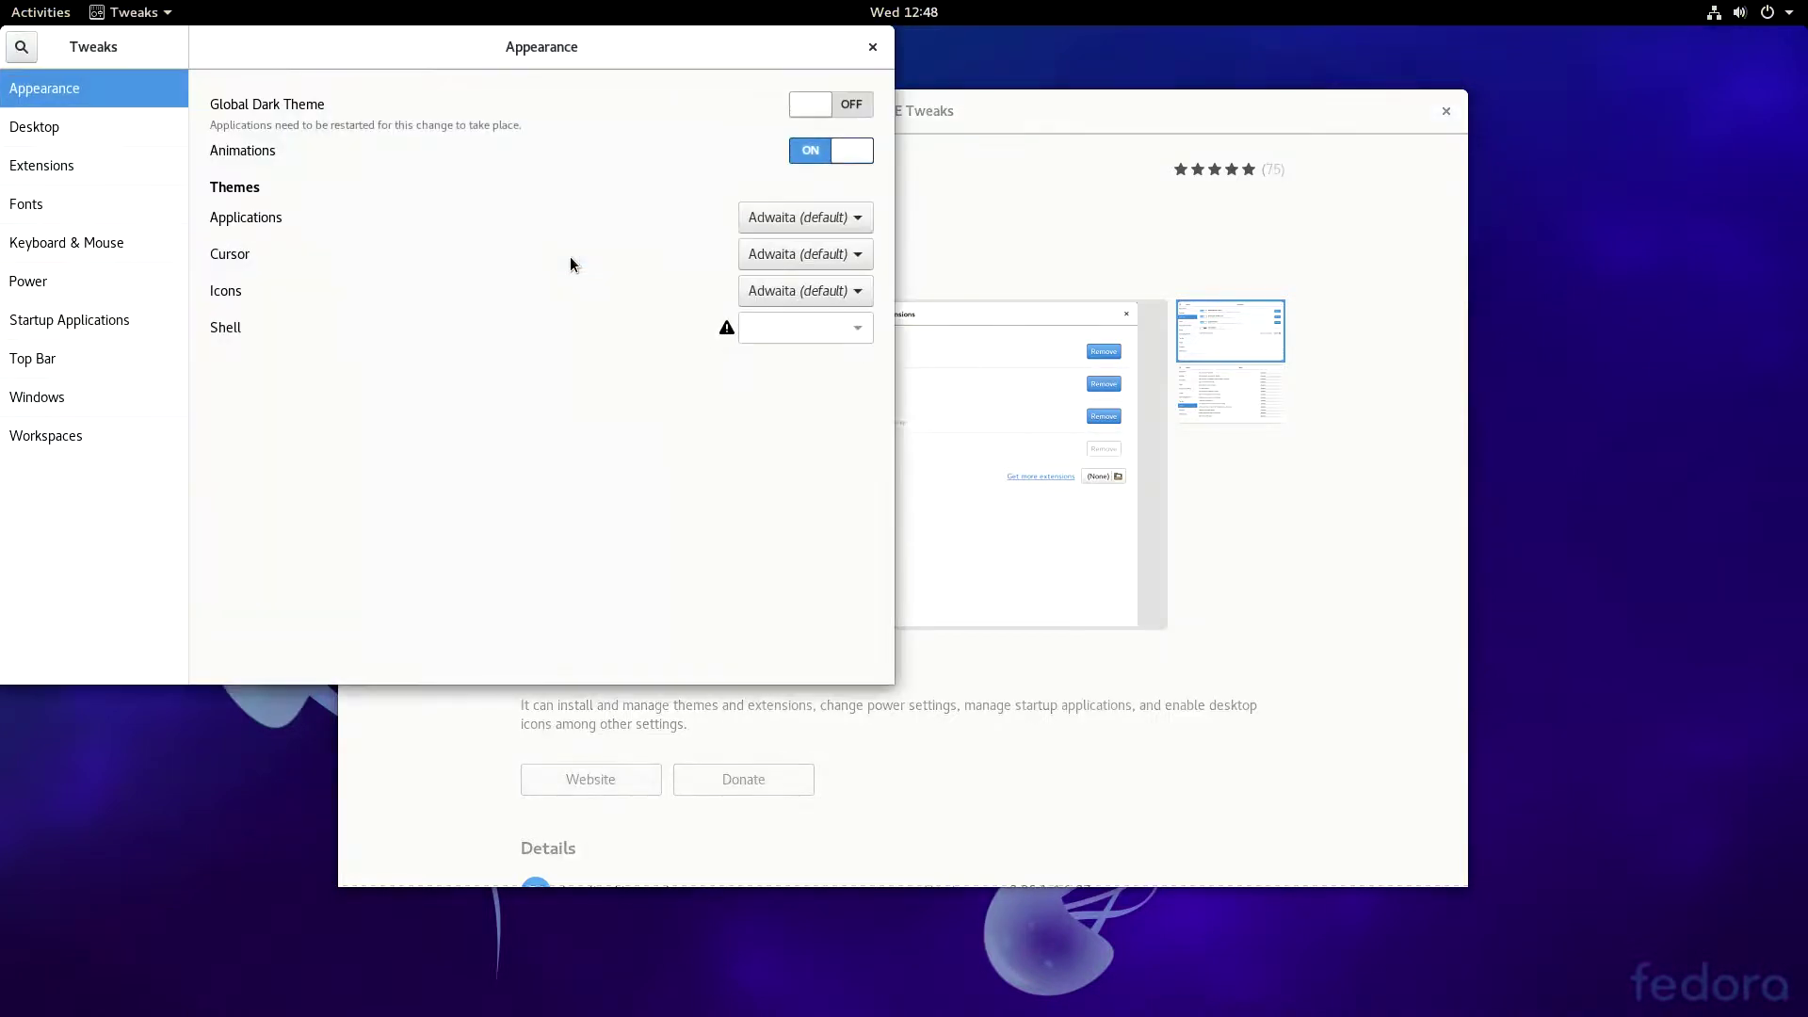
drag(642, 52, 1289, 248)
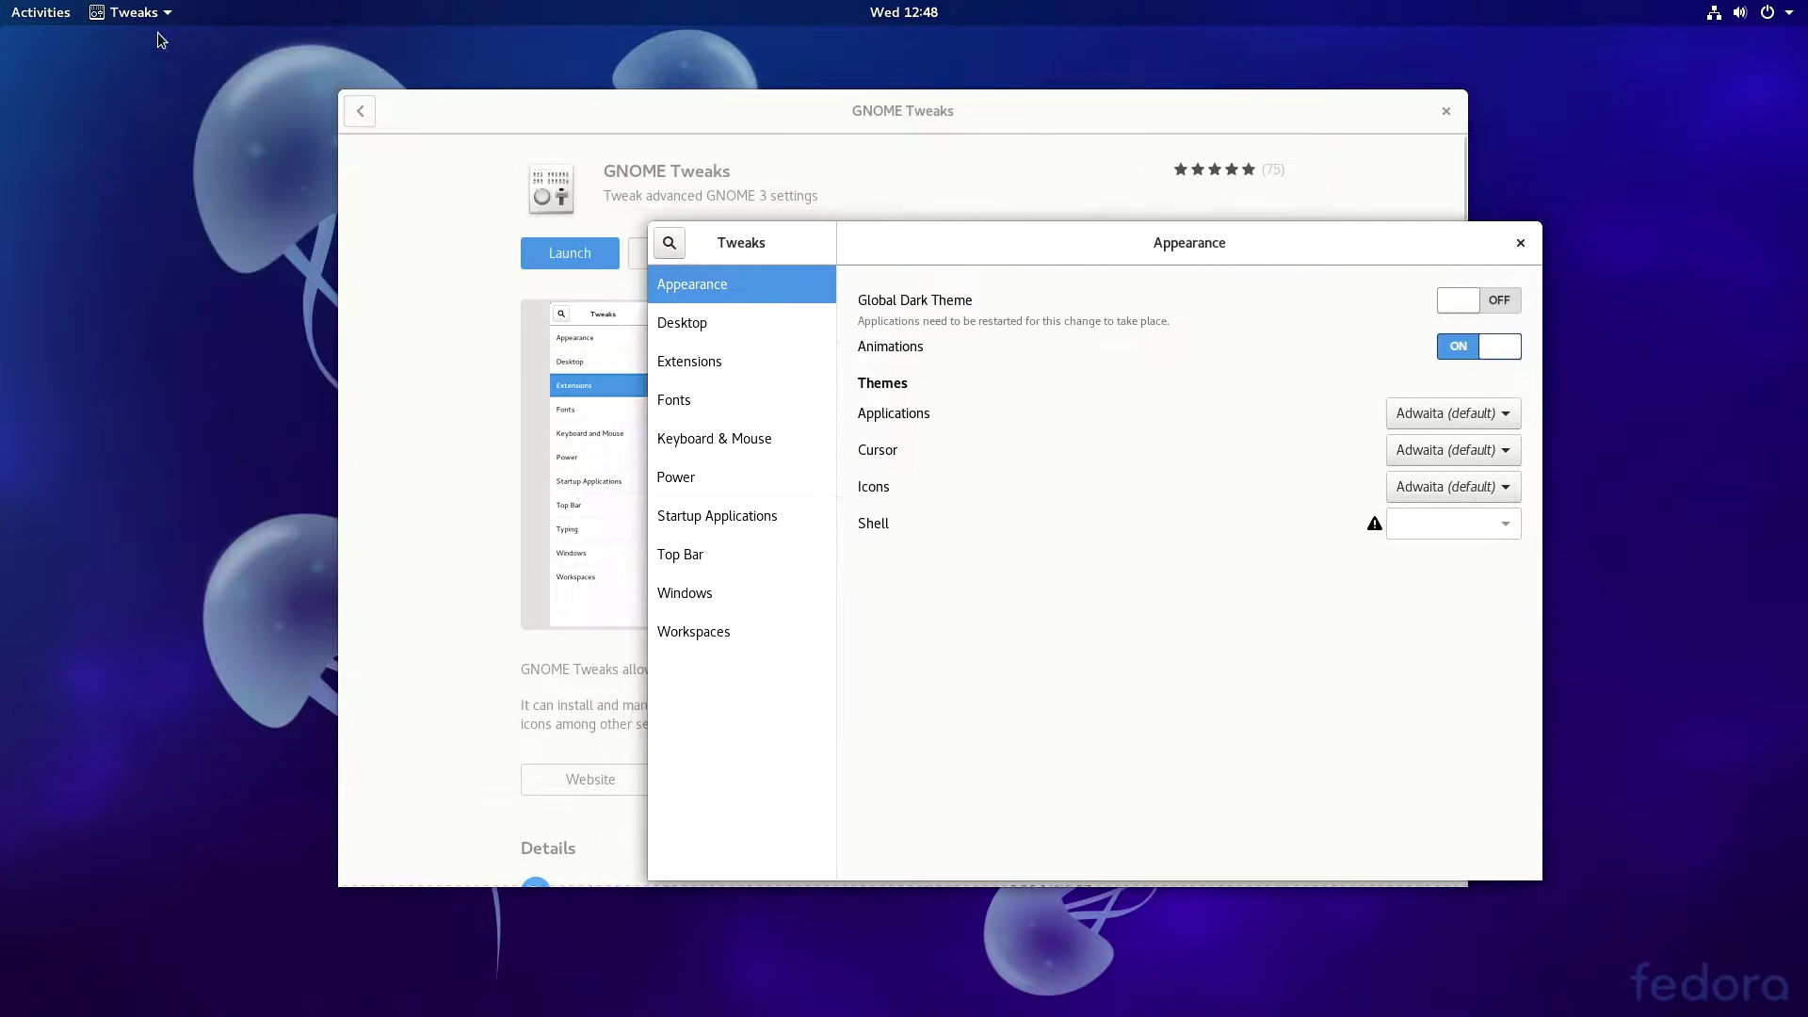
Search the desktop for "sof" and bring the Software window back to the front.
click(63, 14)
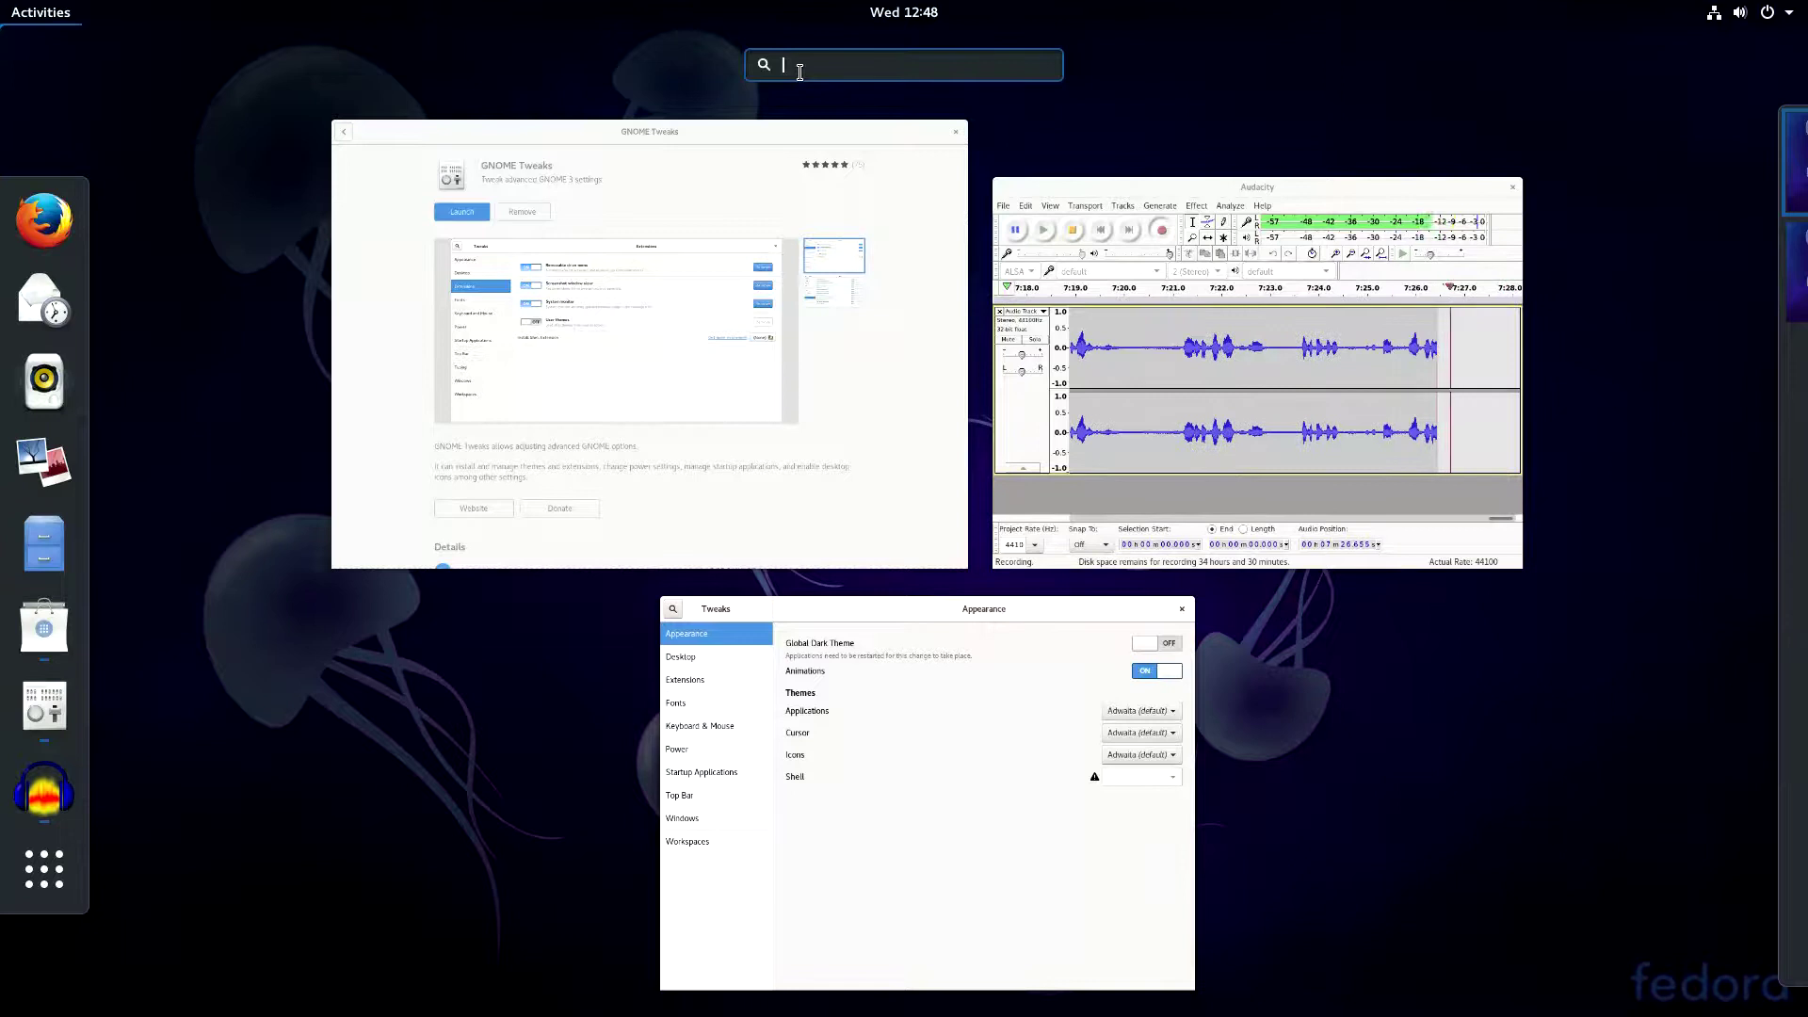
text(sof)
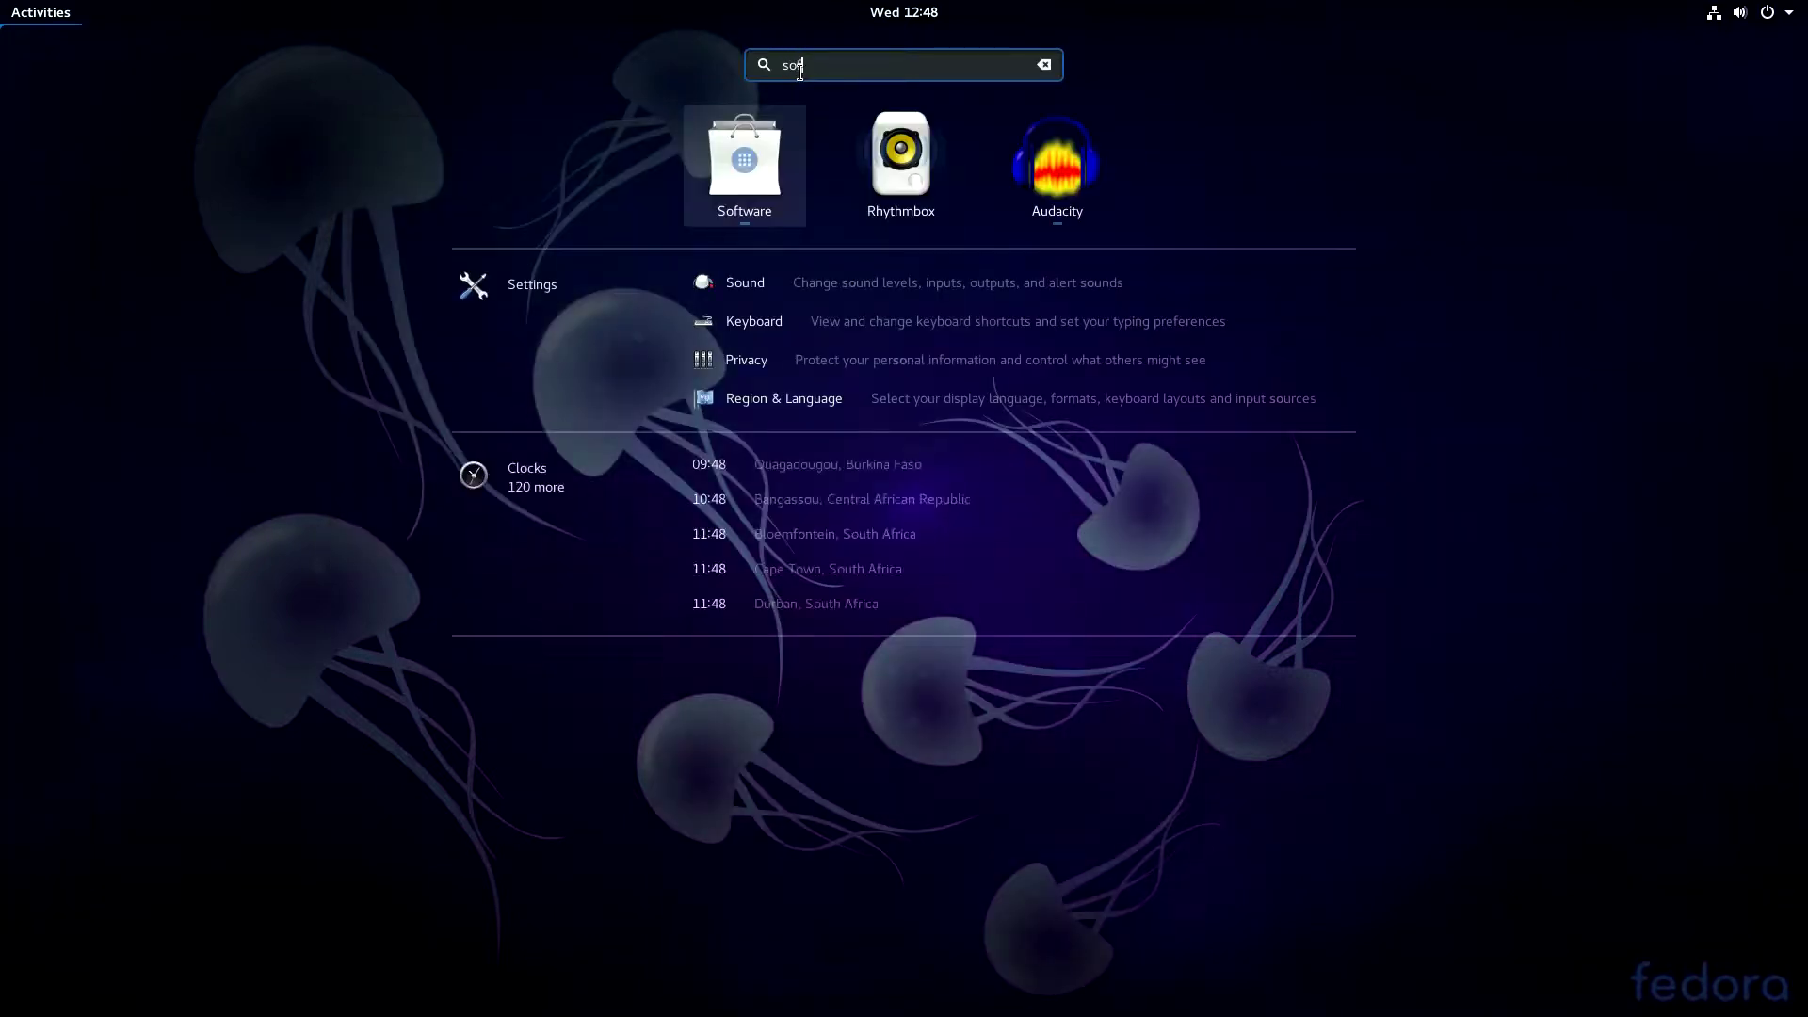
click(910, 153)
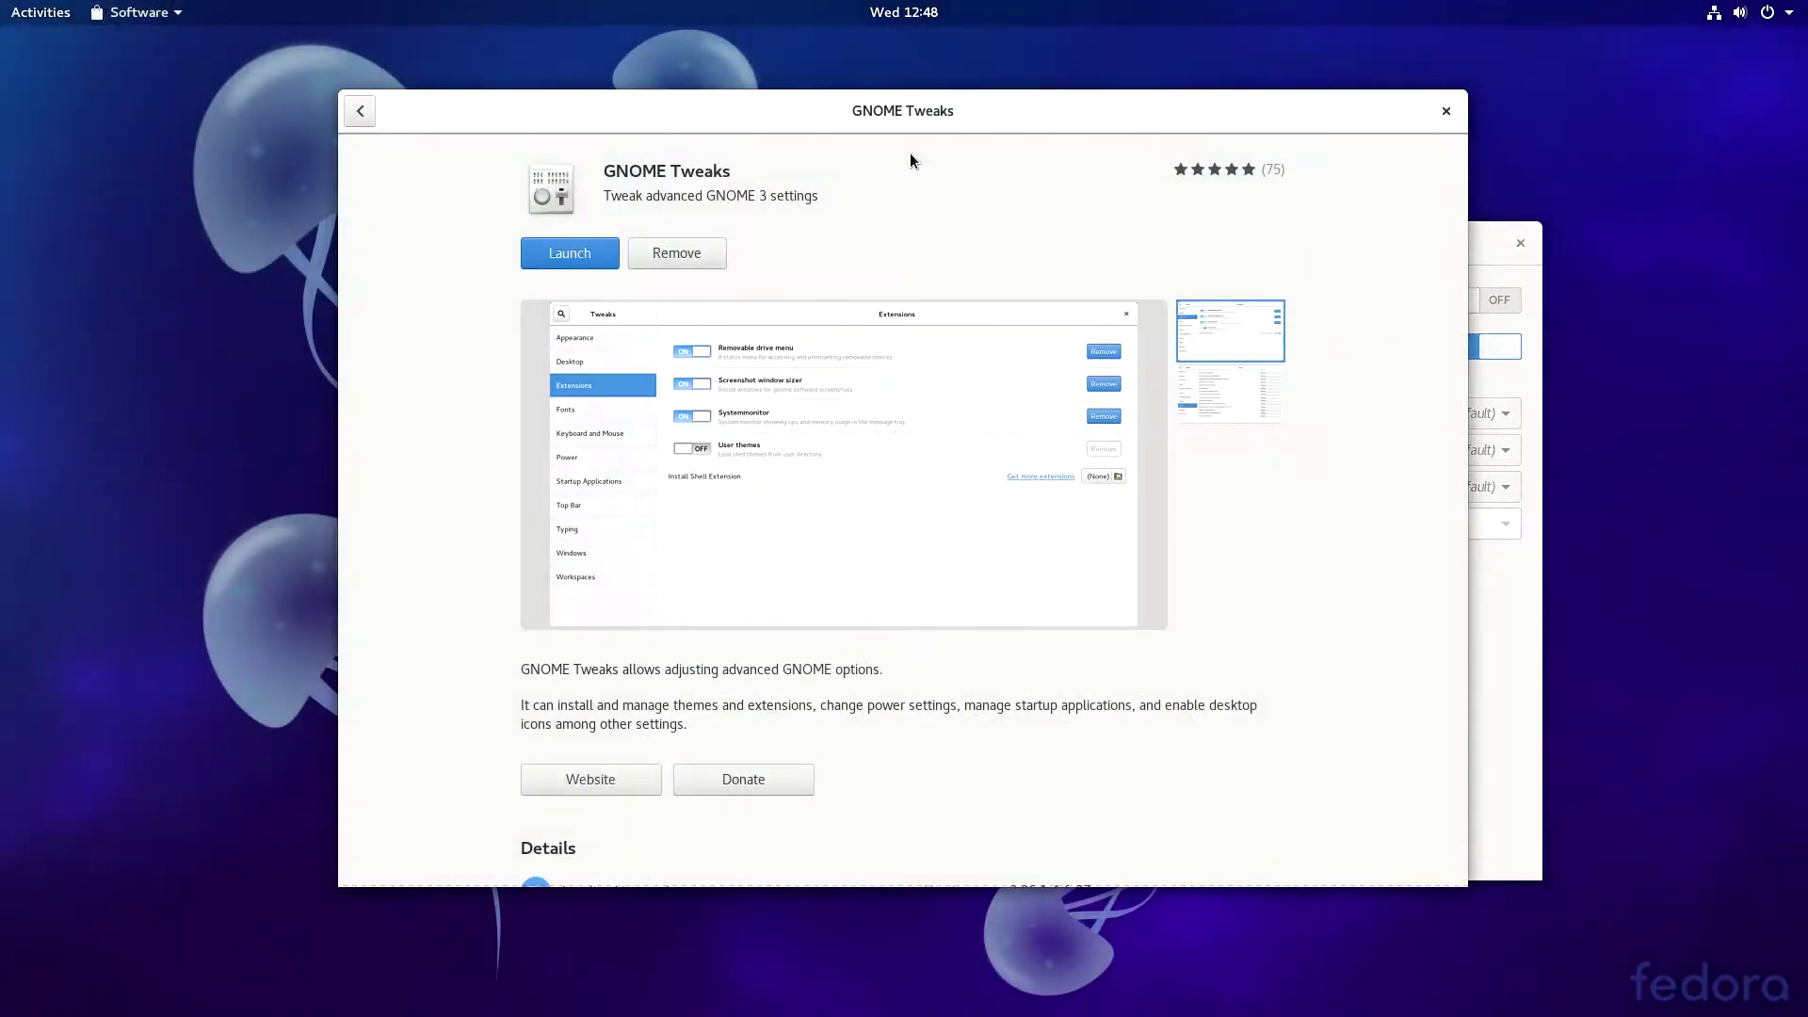
View the calendar and its notifications, dismiss them, and close both the Software and Tweaks windows.
click(902, 19)
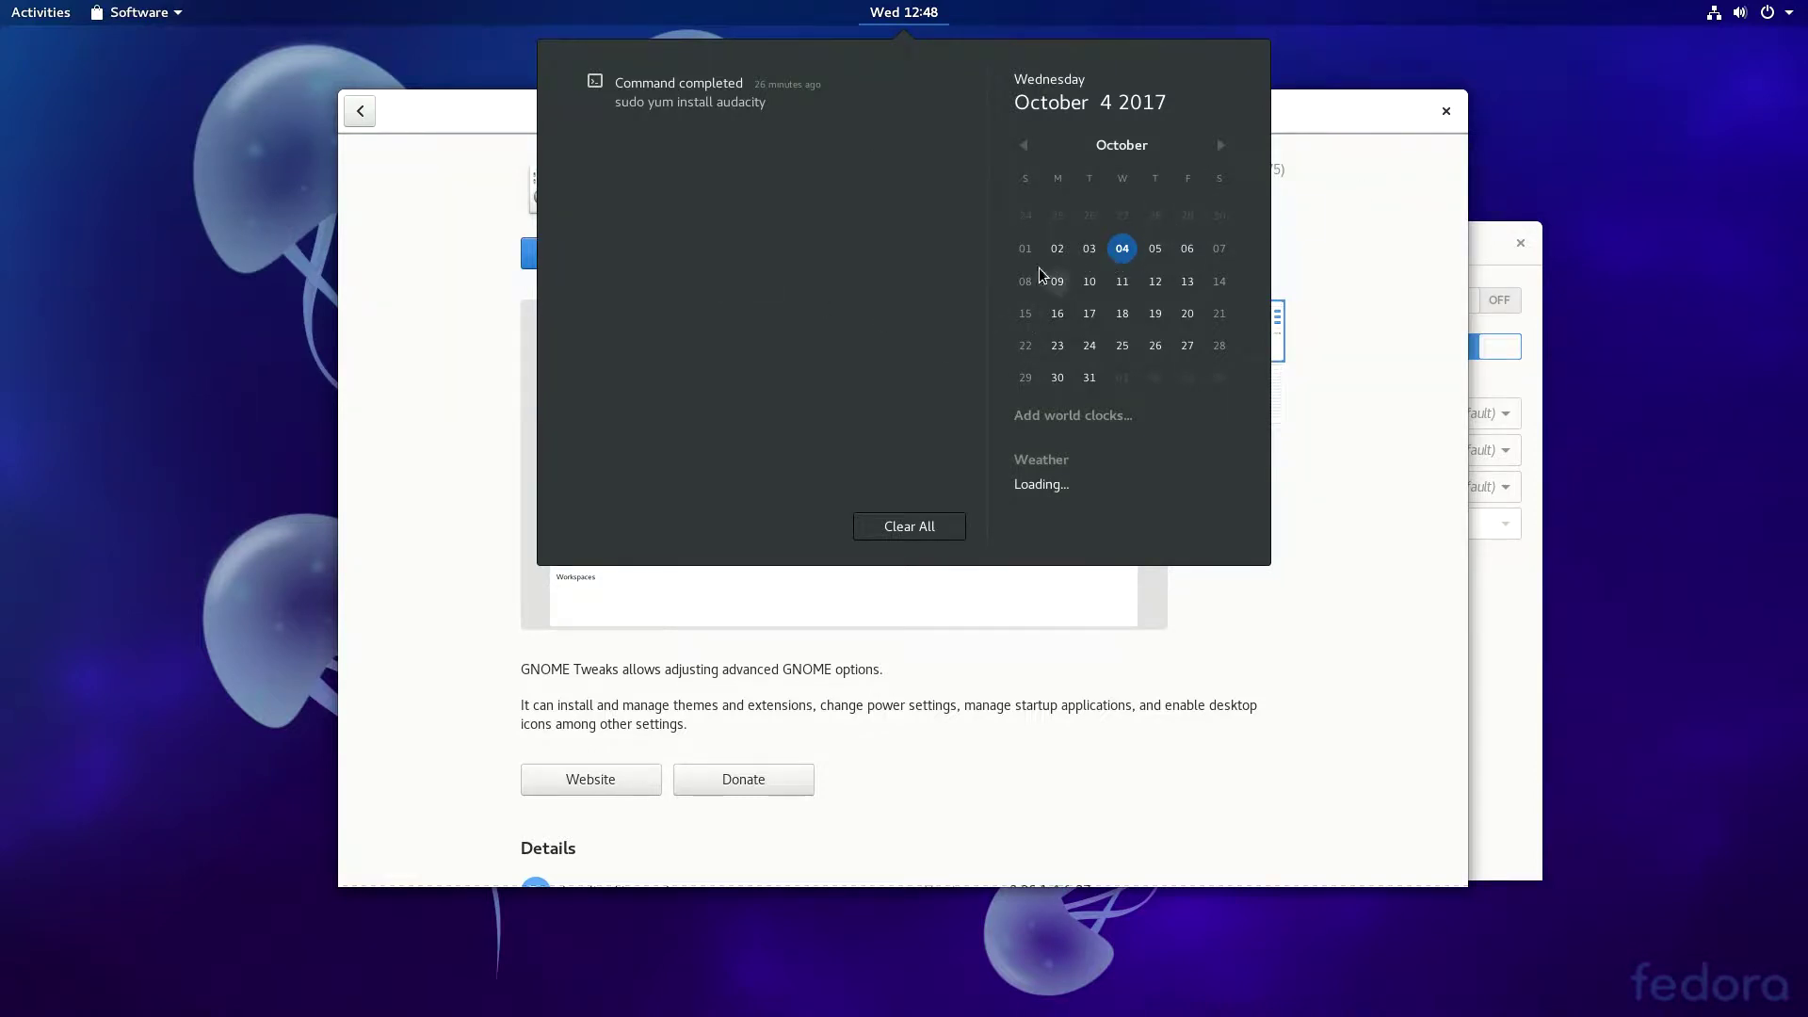
click(1314, 116)
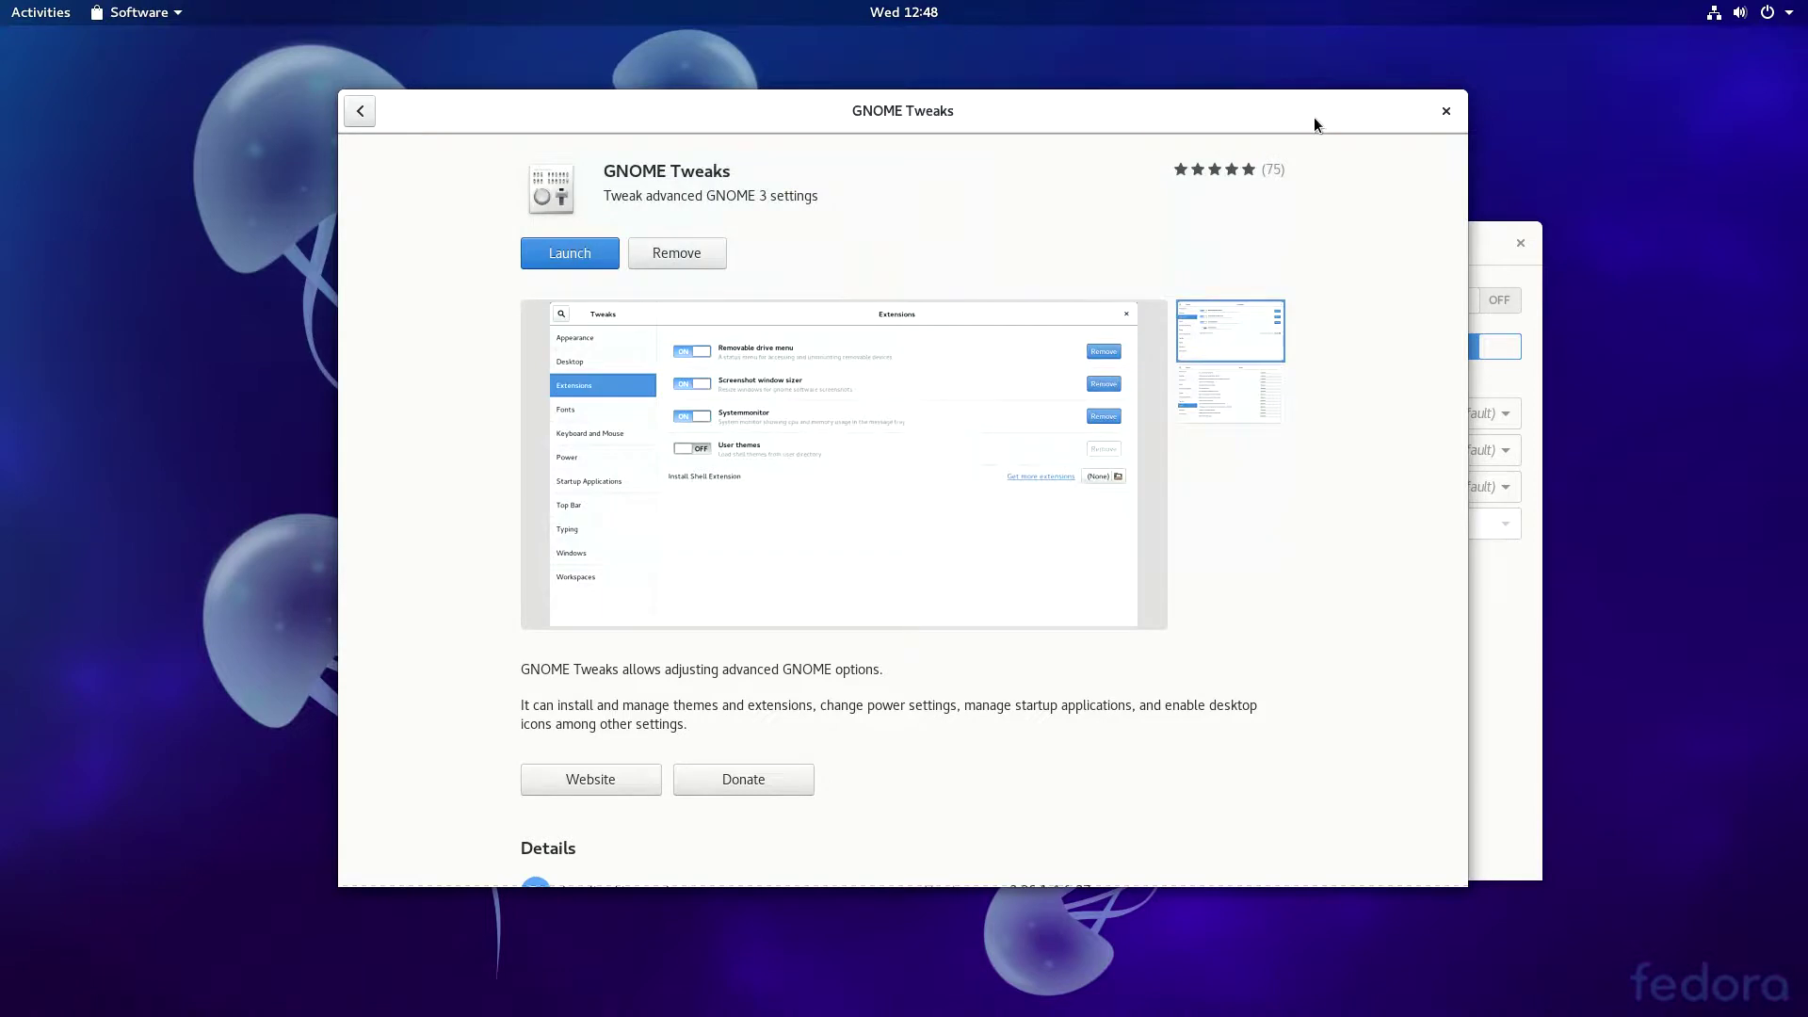
click(1444, 114)
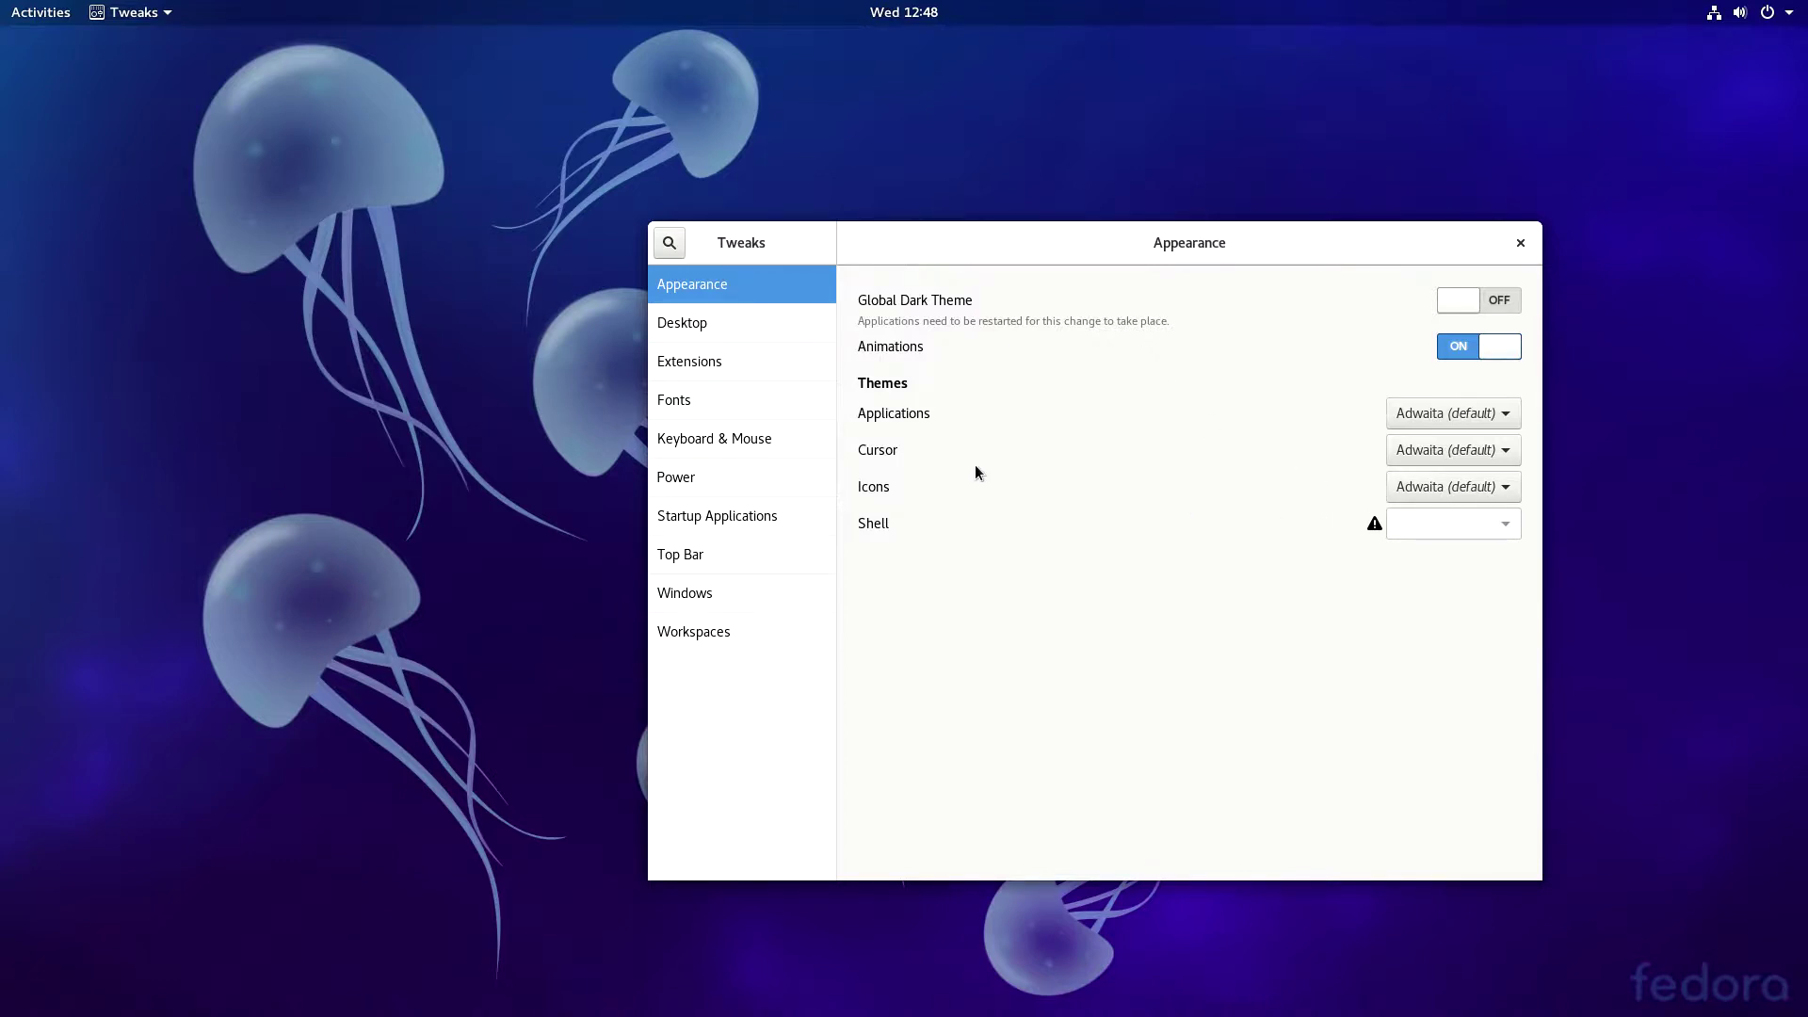
click(1517, 243)
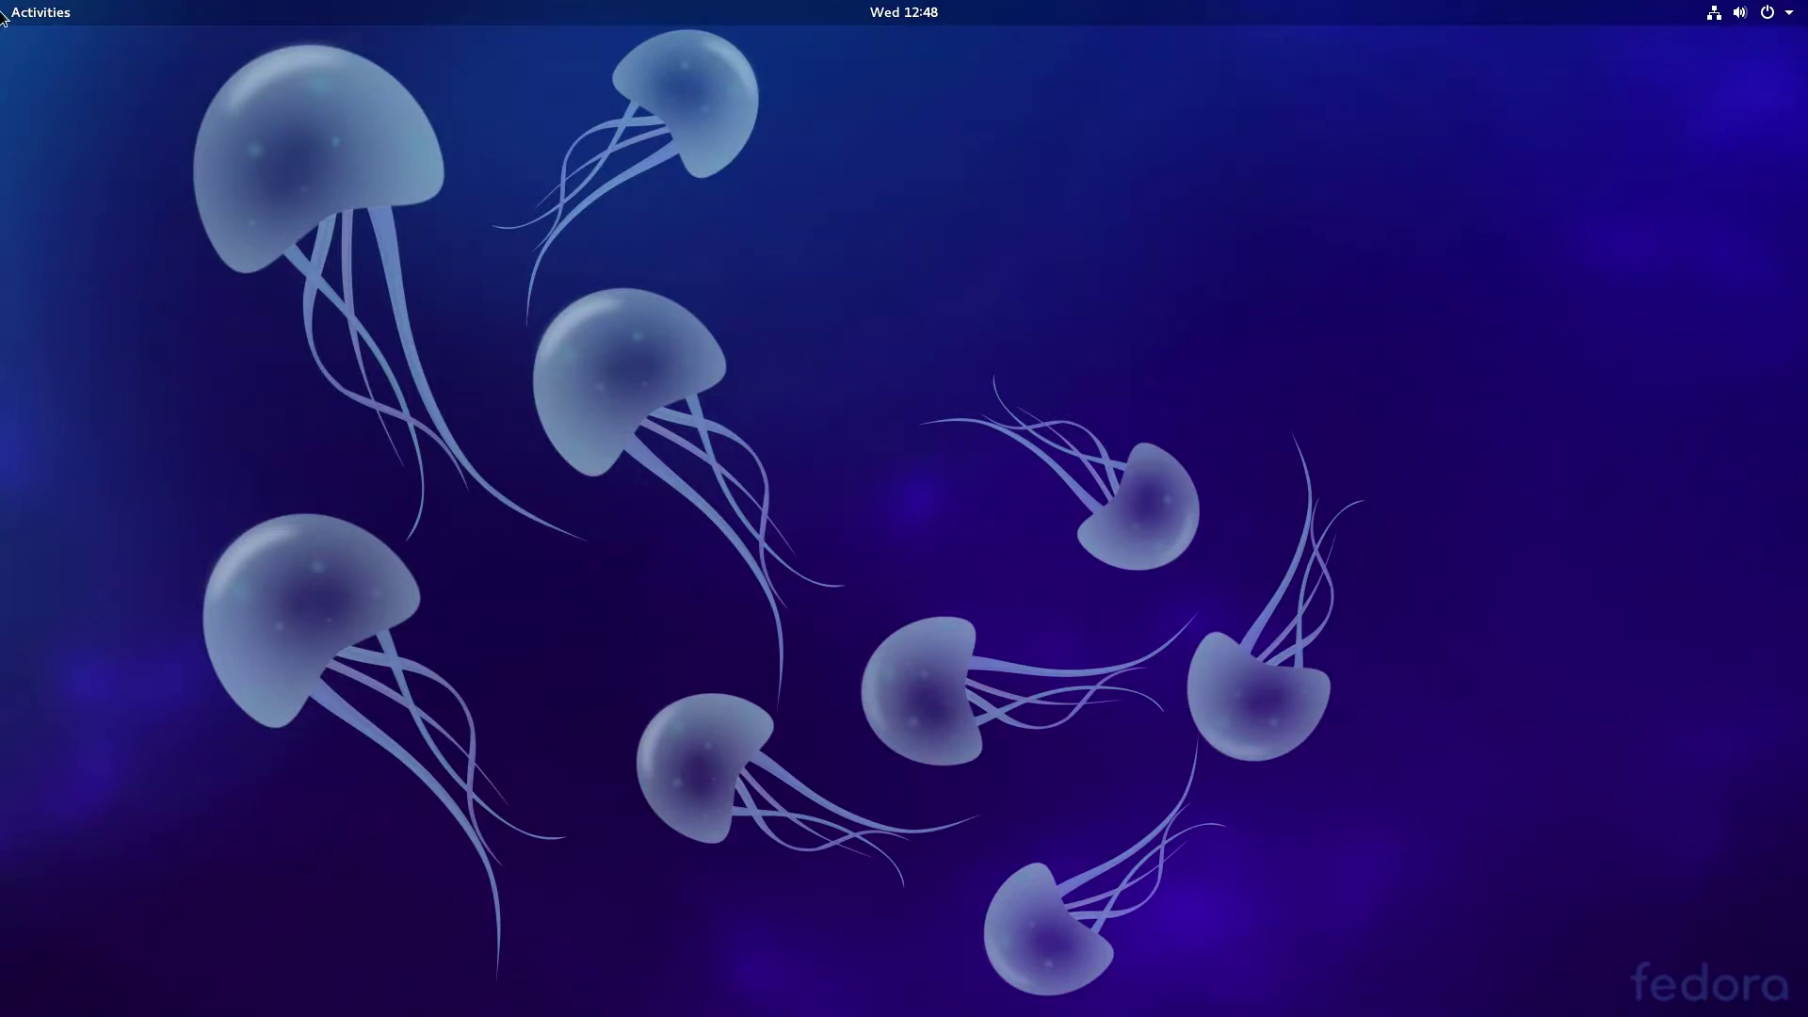
Search the desktop applications for "s" and launch System Monitor.
click(32, 11)
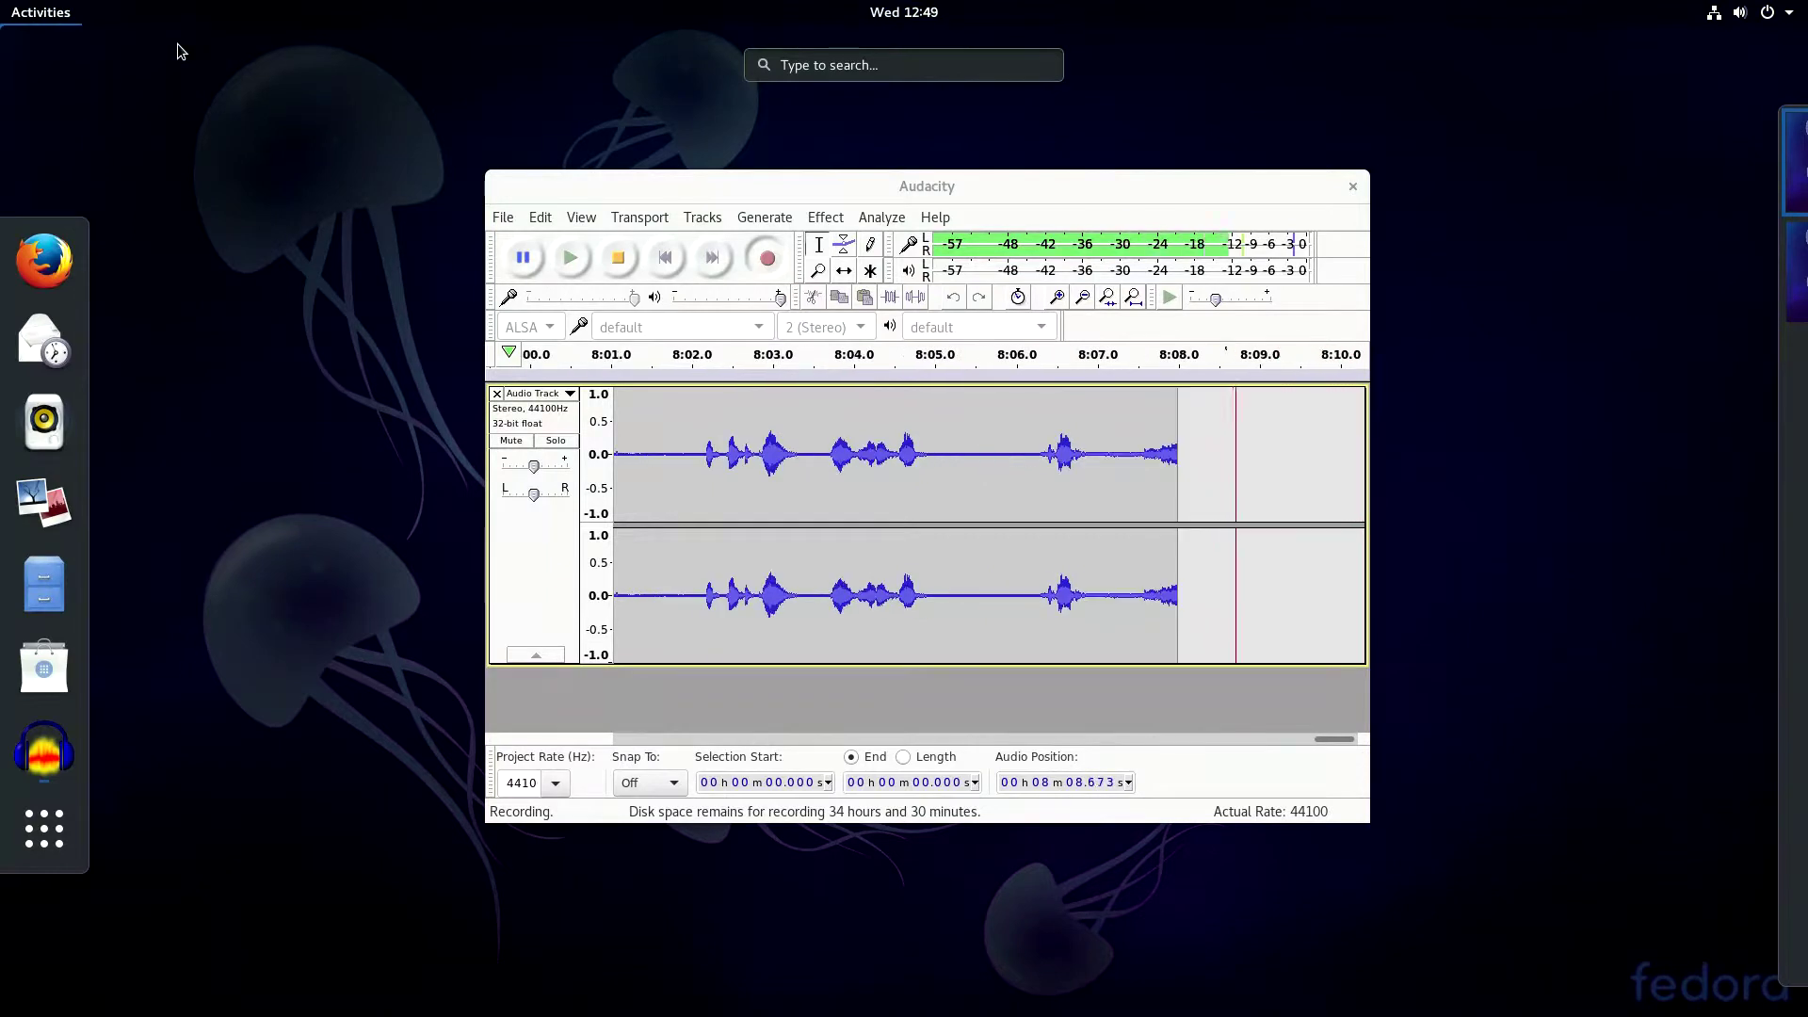
text(r)
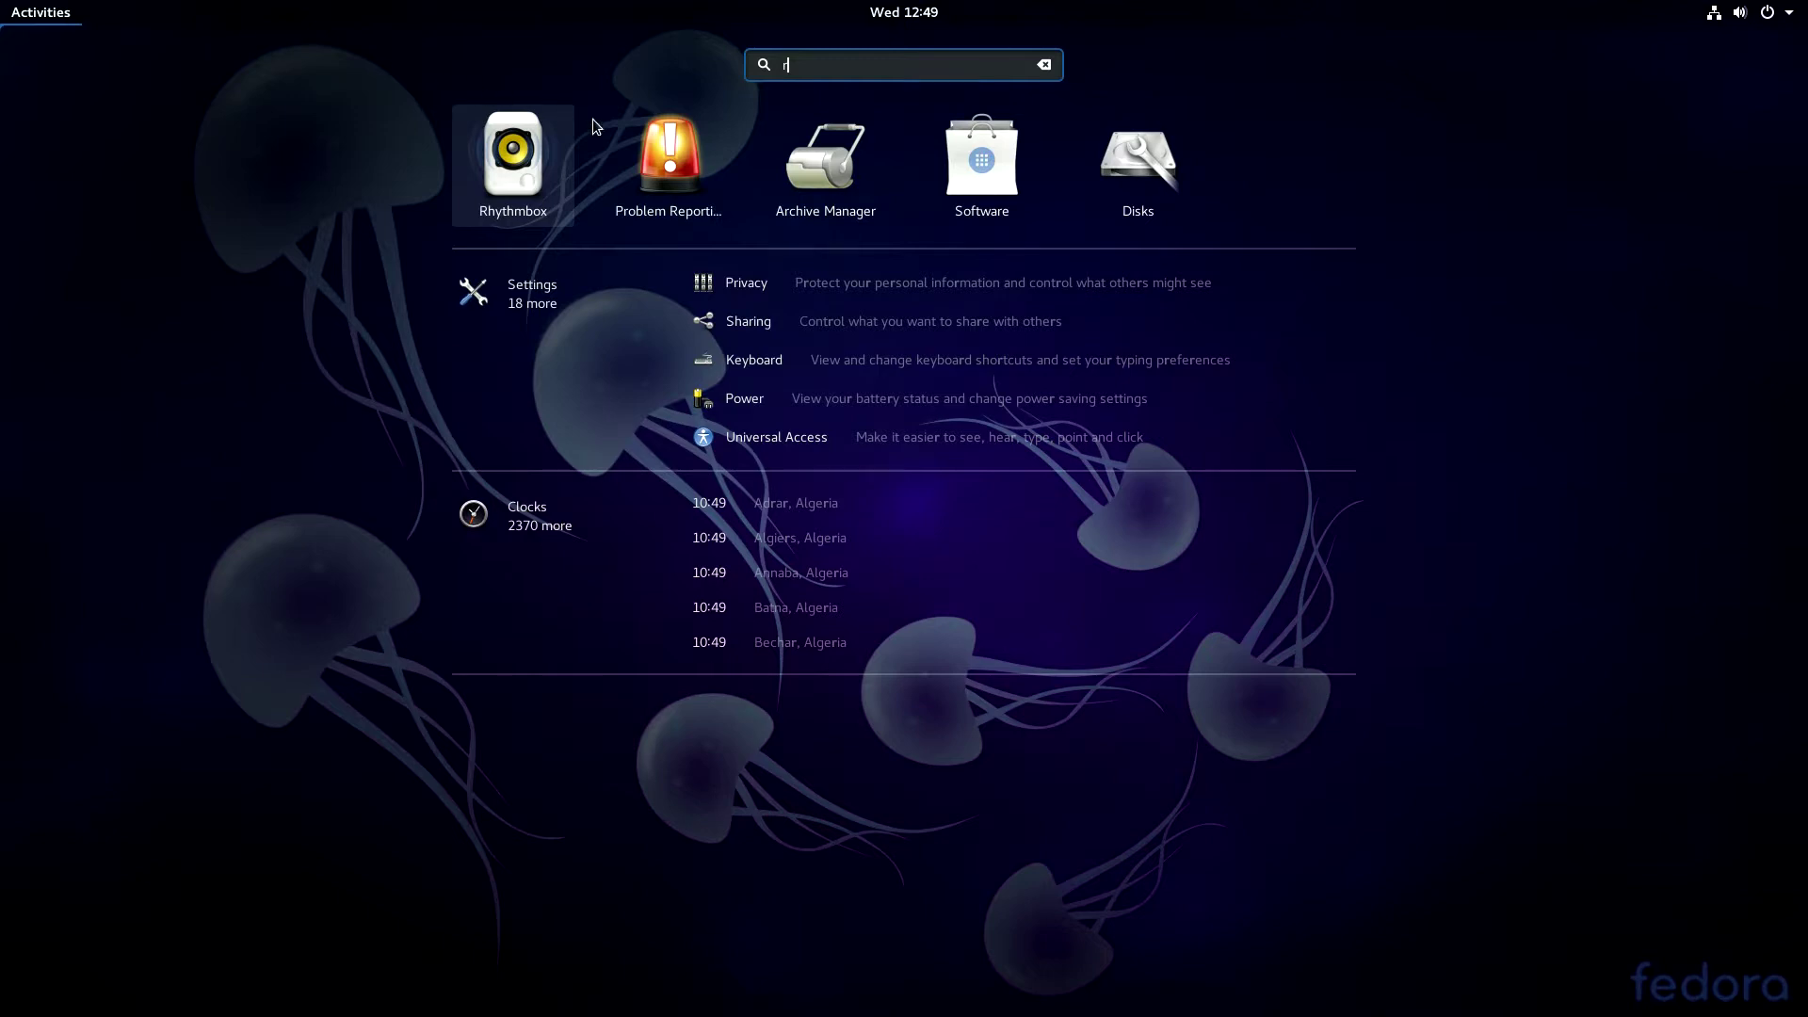
key(BackSpace)
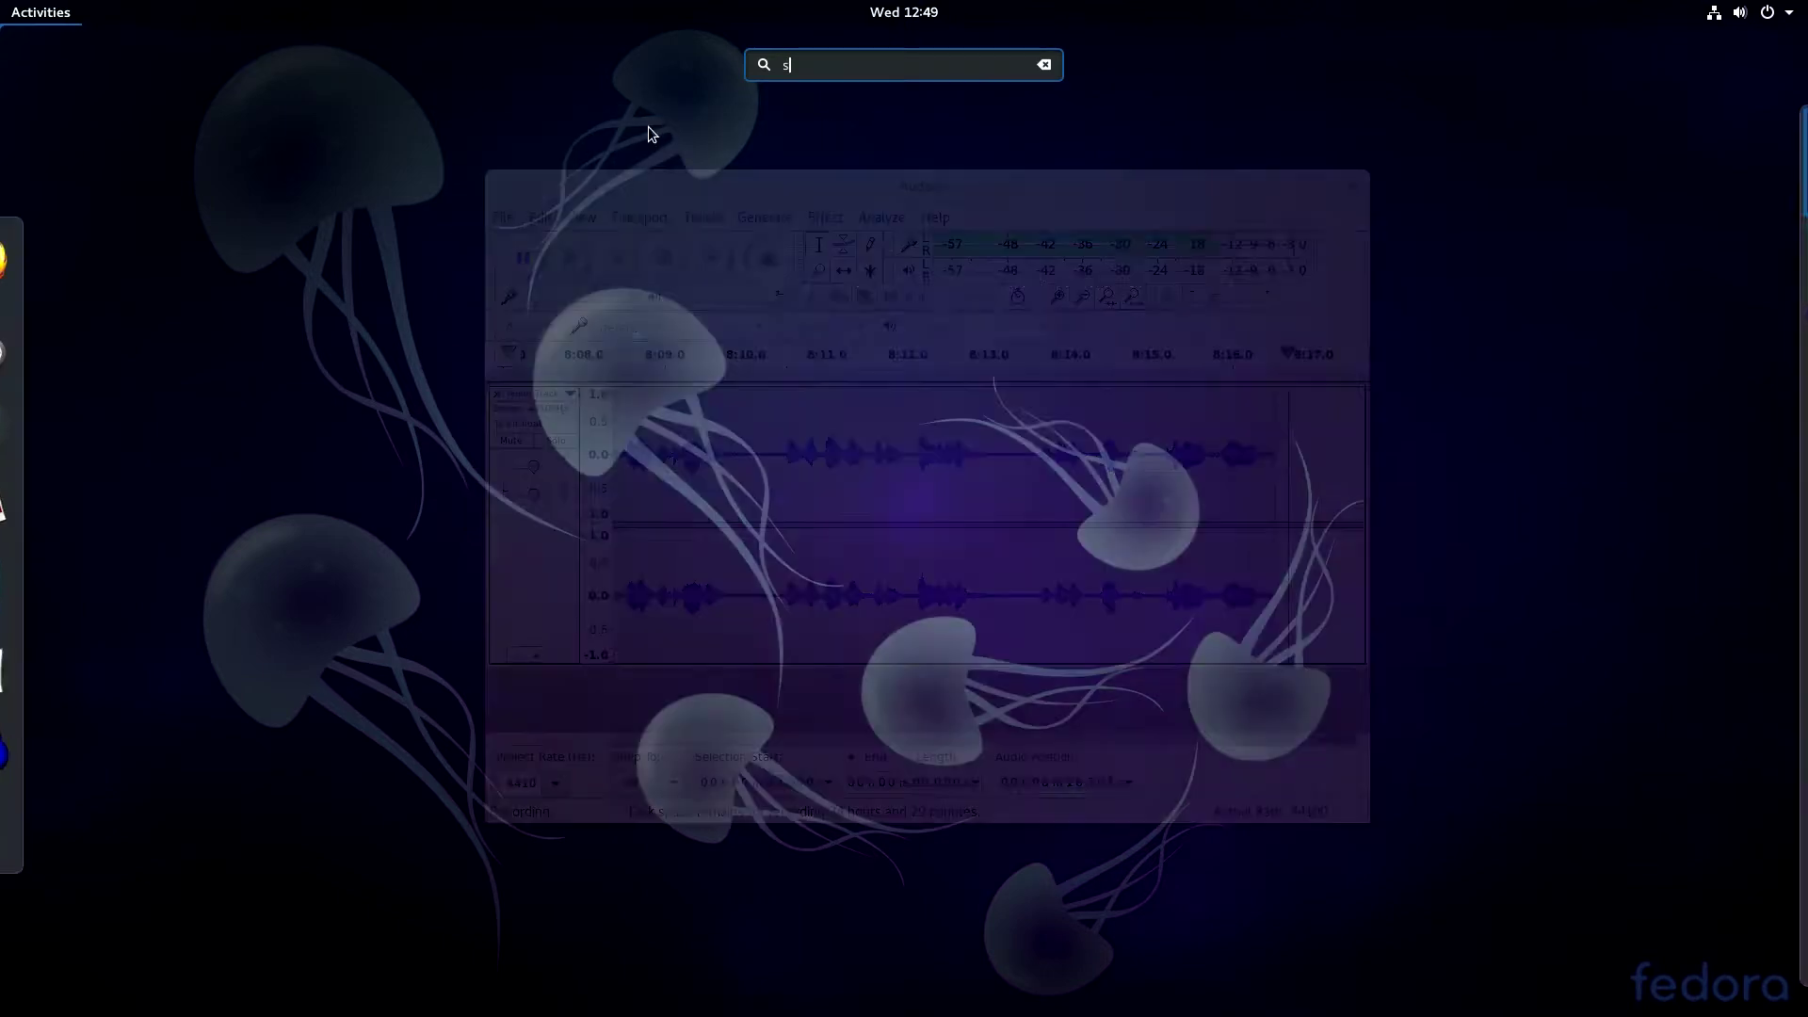
text(s)
click(805, 156)
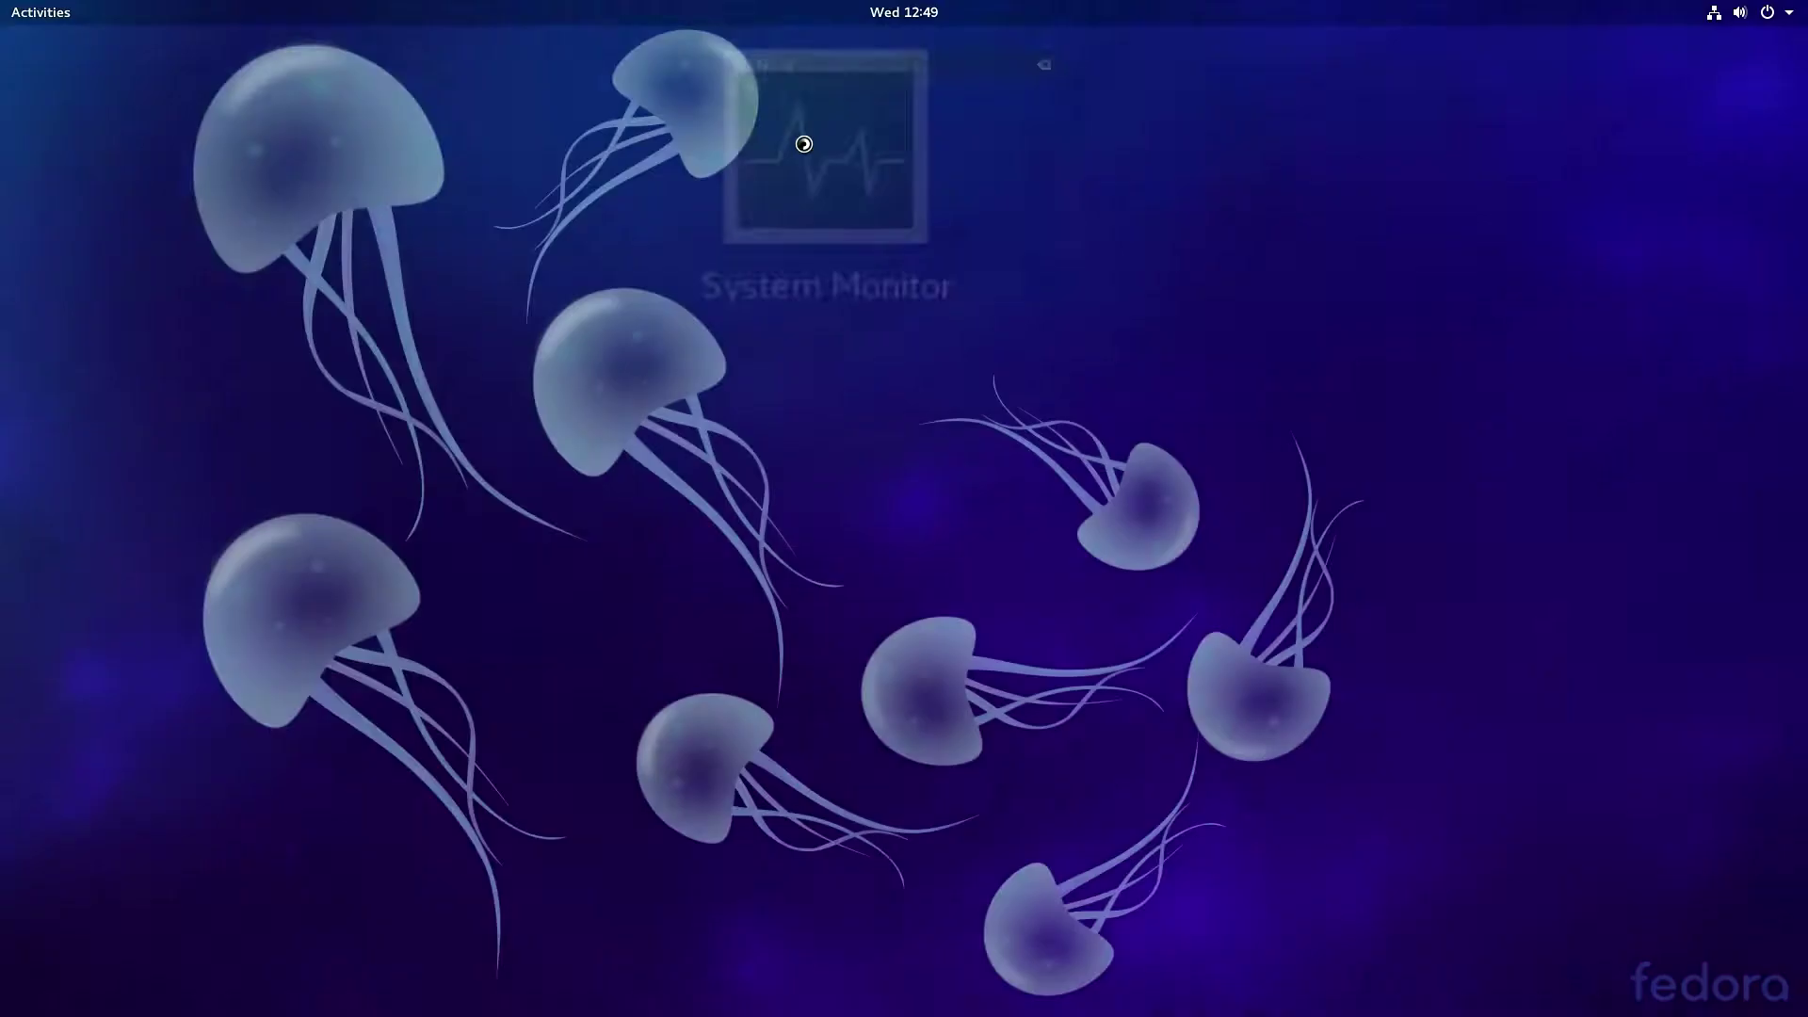